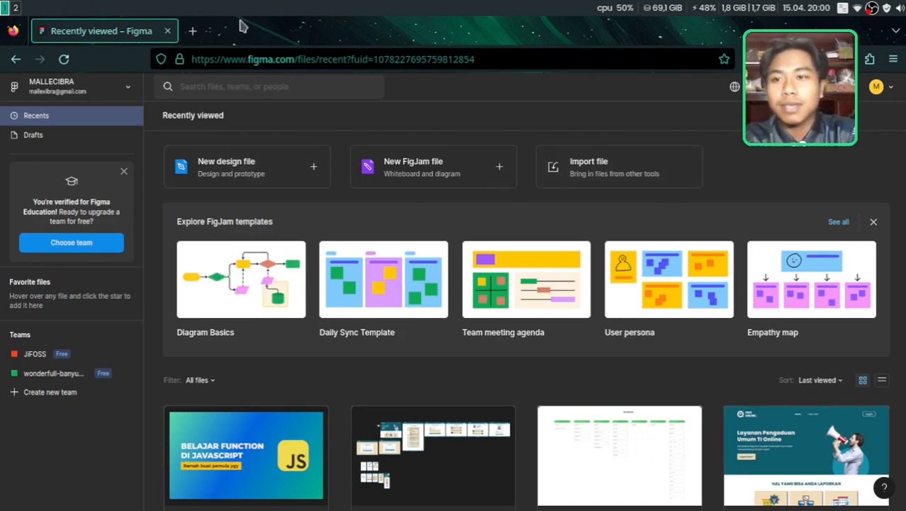
- Search the web for "figma" in a new browser tab
left_click(192, 30)
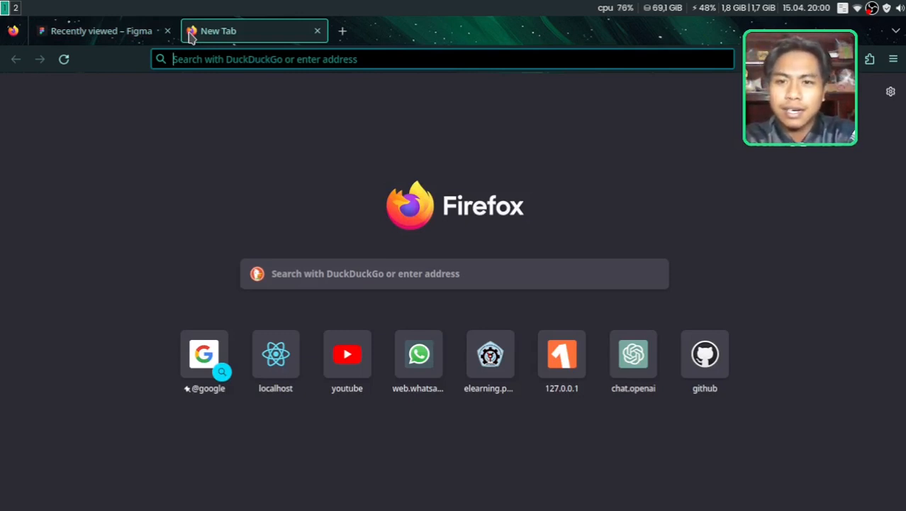
type("fig")
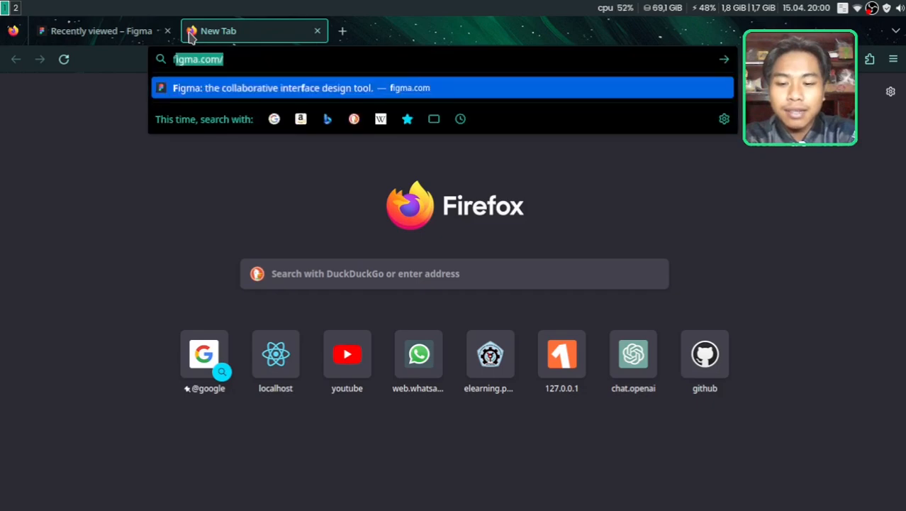
type("g")
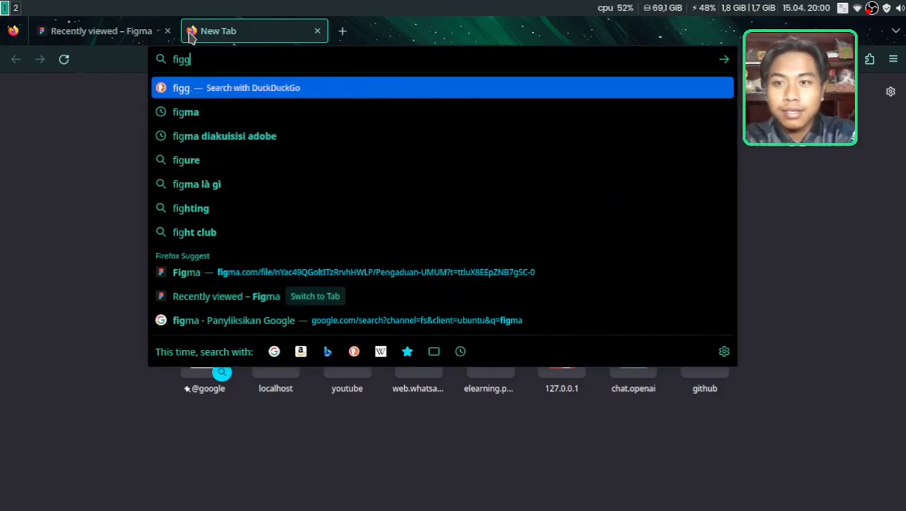
key("BackSpace")
type("ma")
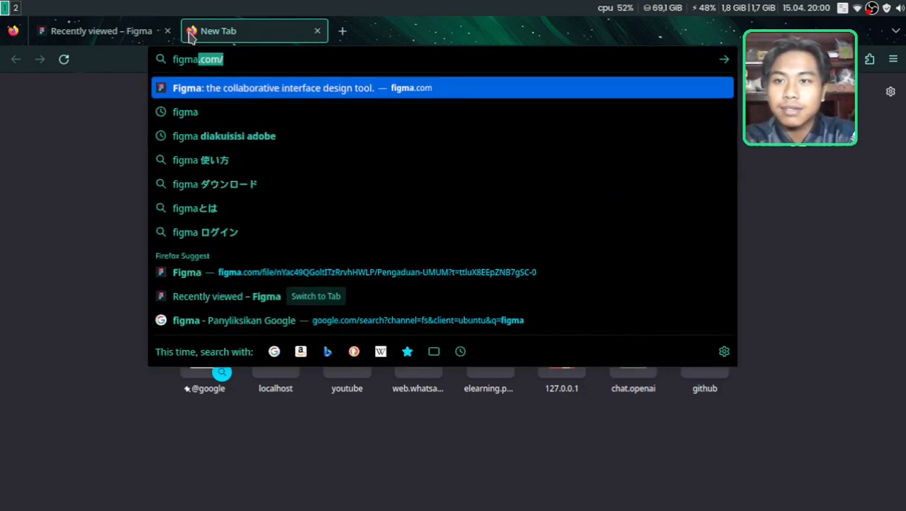
key("Delete")
key("Return")
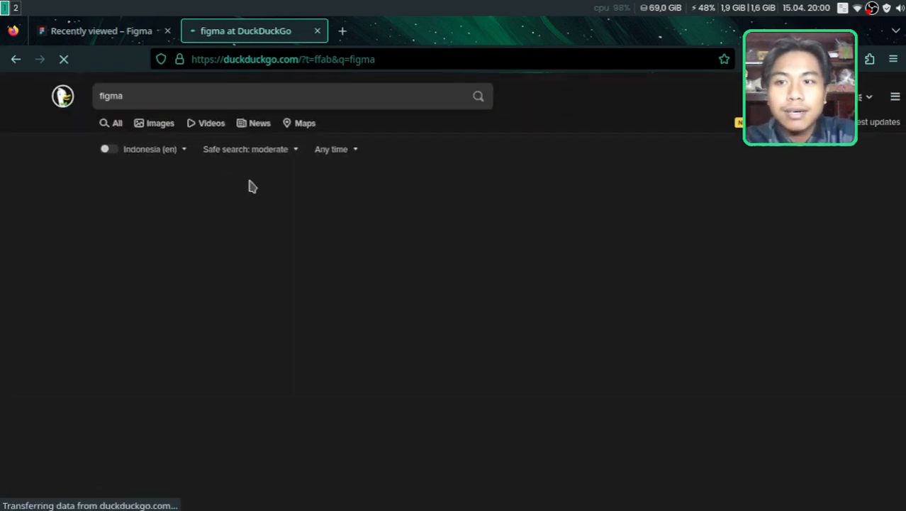
- Look over the Figma search results and close their tab, returning to the recently viewed files page
left_click(112, 31)
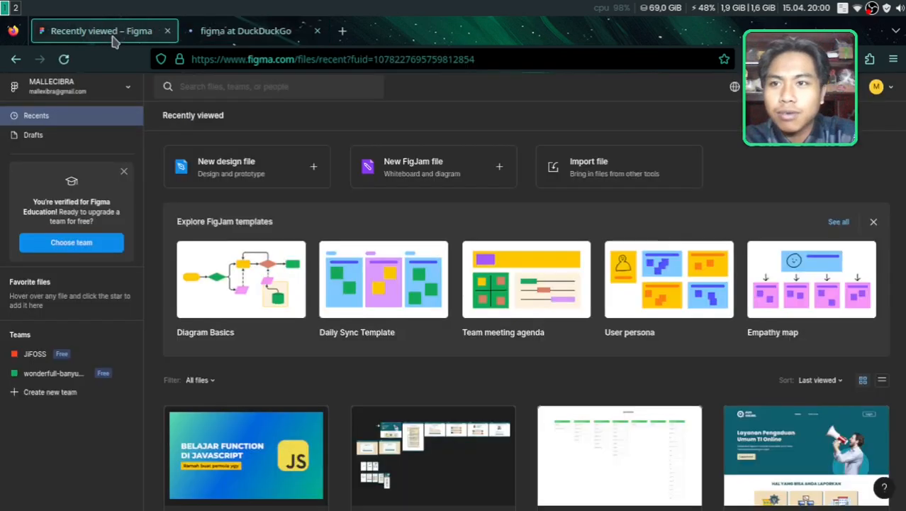
left_click(278, 33)
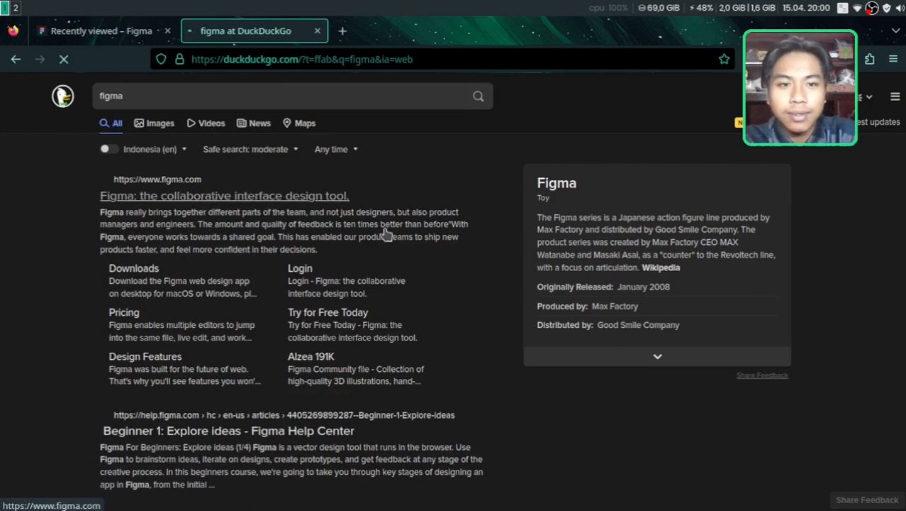
scroll(369, 334, "down", 4)
scroll(277, 220, "up", 4)
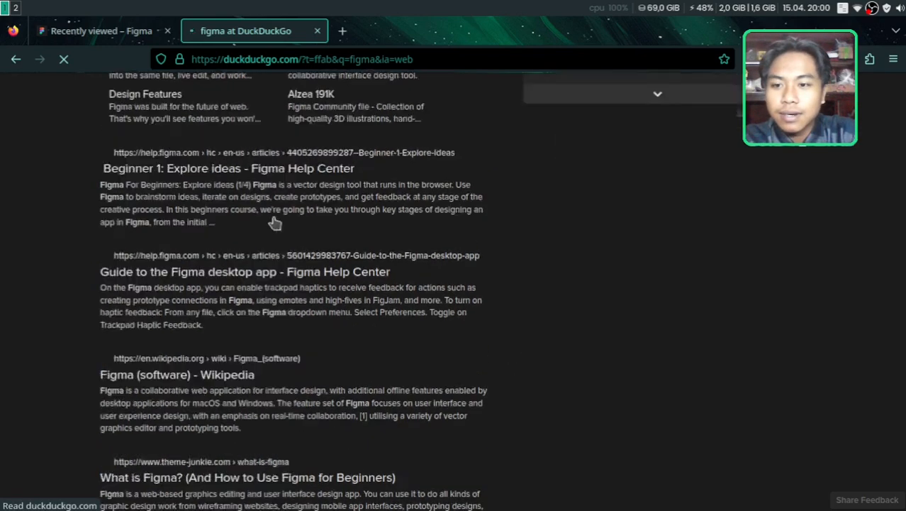
left_click(118, 36)
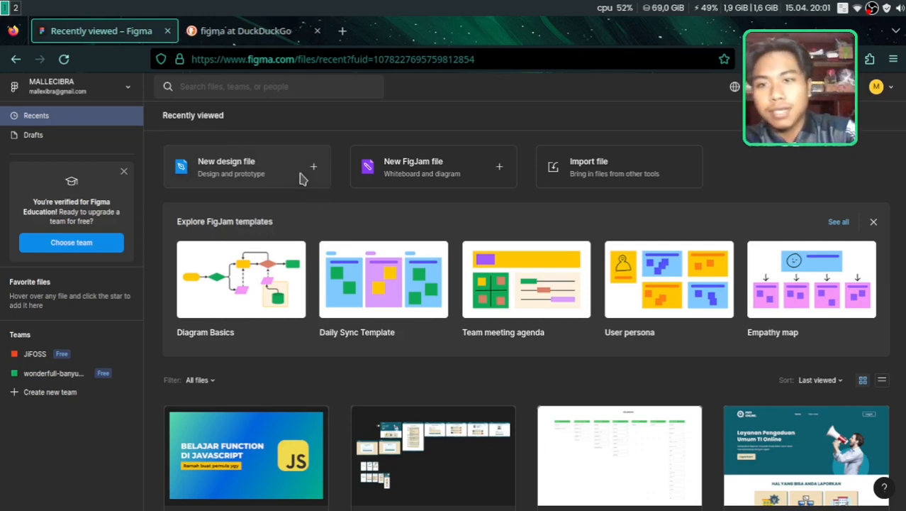
left_click(260, 36)
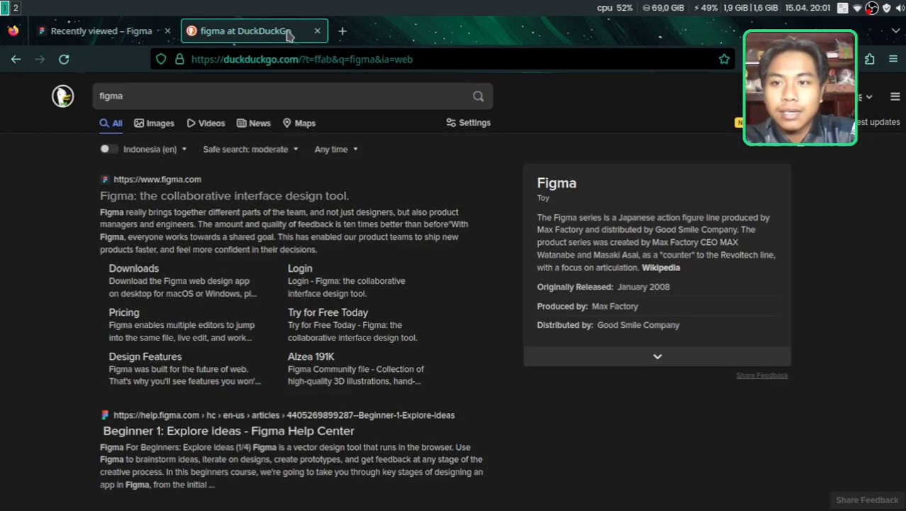
left_click(317, 31)
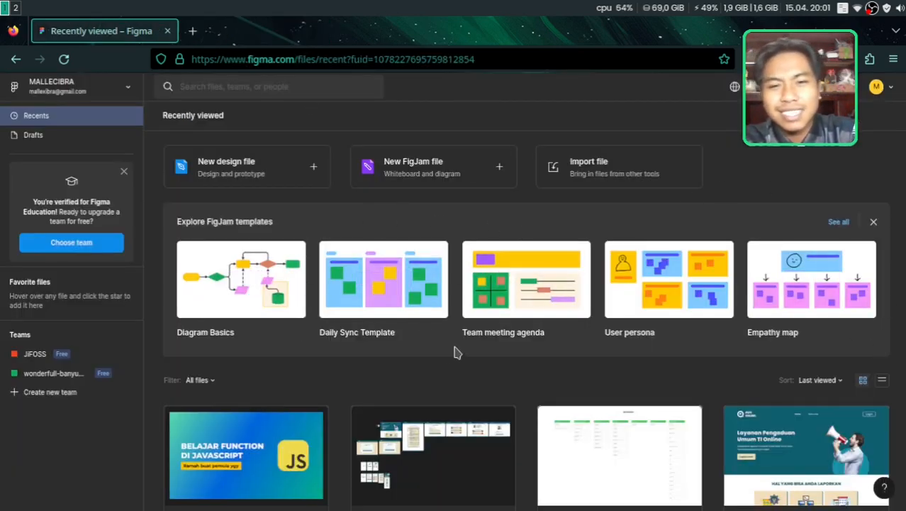
- Switch the interface theme to Light and view the recent files in it
scroll(386, 364, "down", 2)
scroll(386, 363, "down", 3)
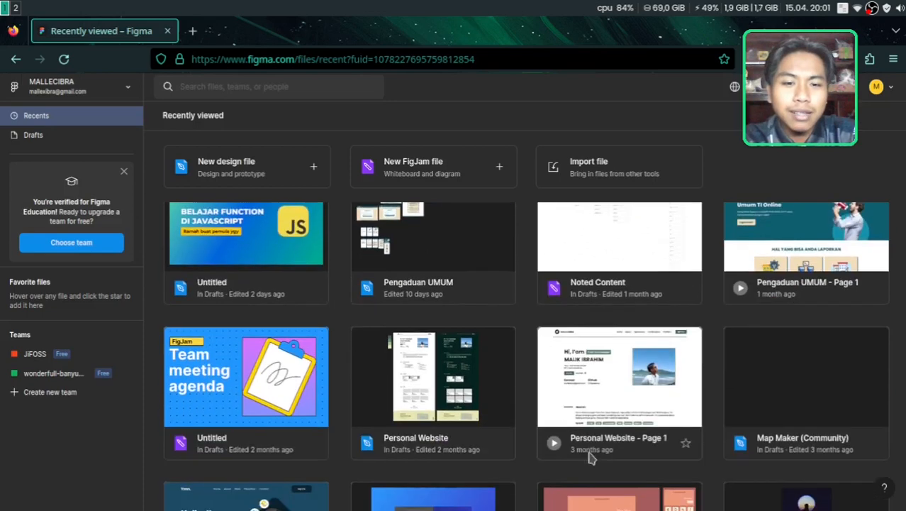
scroll(536, 464, "down", 3)
scroll(536, 464, "up", 7)
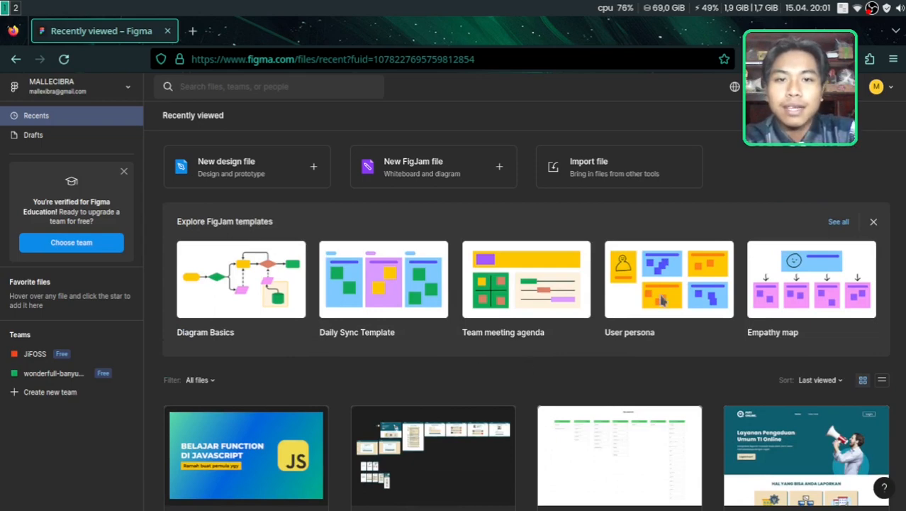
left_click(878, 86)
mouse_move(841, 200)
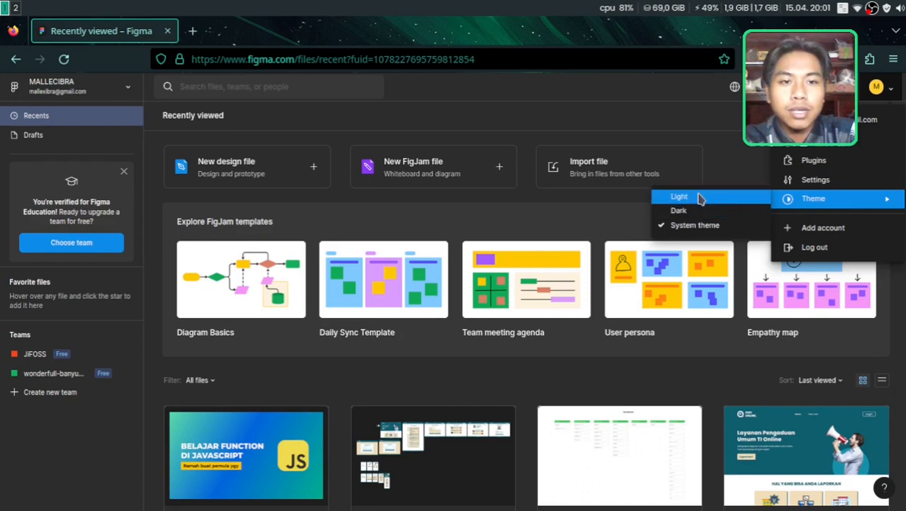
left_click(674, 196)
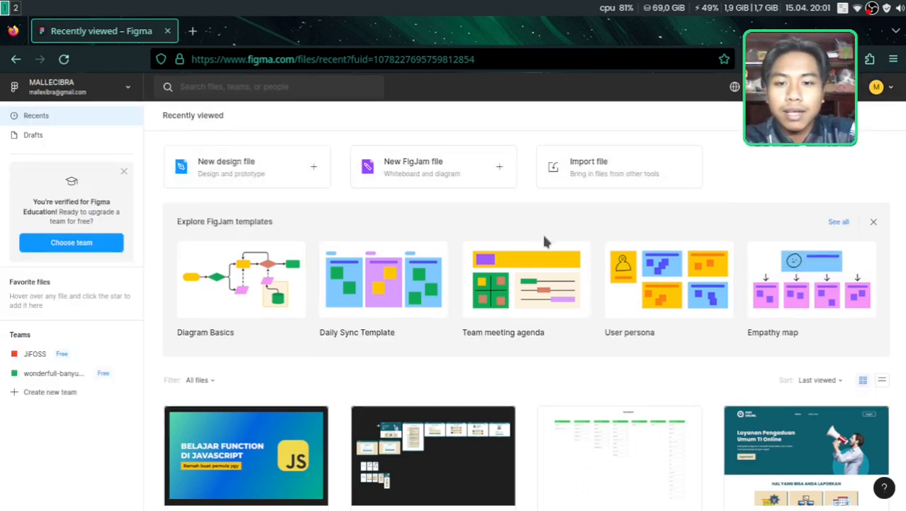
scroll(613, 334, "down", 3)
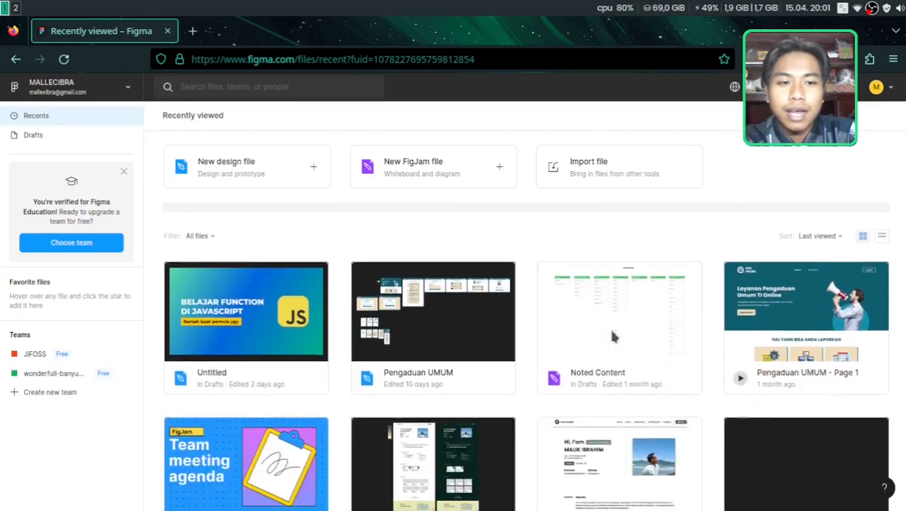
scroll(612, 334, "up", 3)
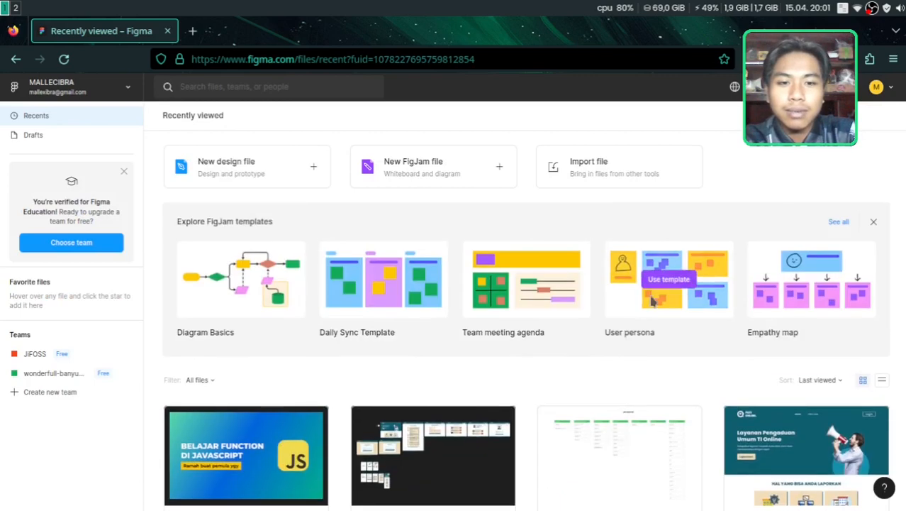
- Return the interface theme to its dark appearance
left_click(877, 86)
mouse_move(844, 201)
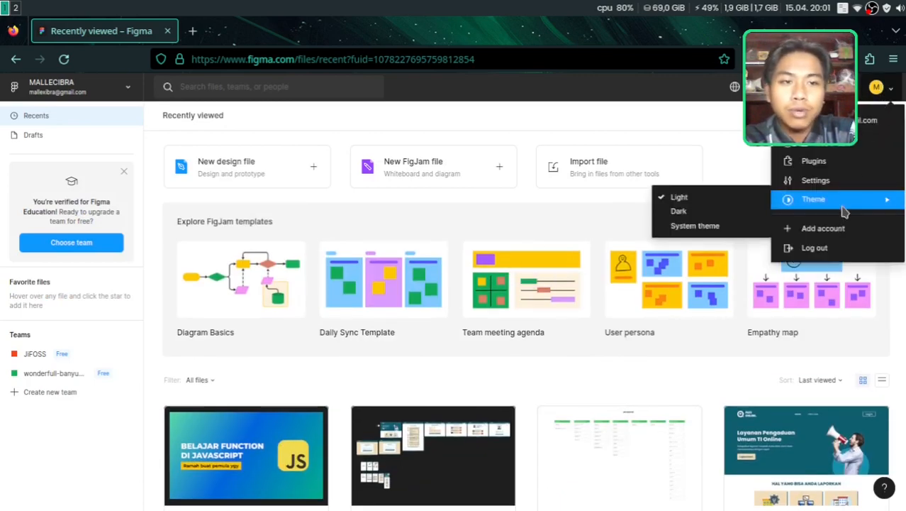
left_click(679, 196)
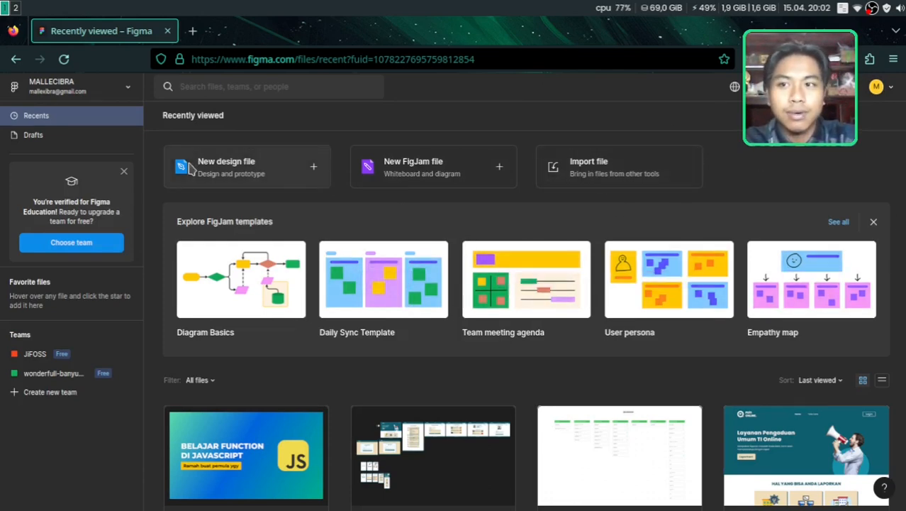
- View the account switcher's options and look through the thumbnails of all recently viewed files
left_click(122, 87)
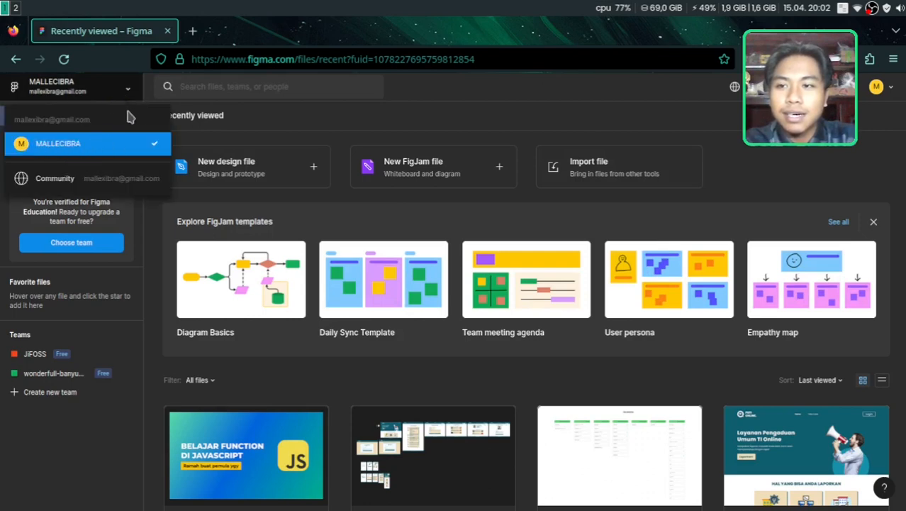
left_click(397, 124)
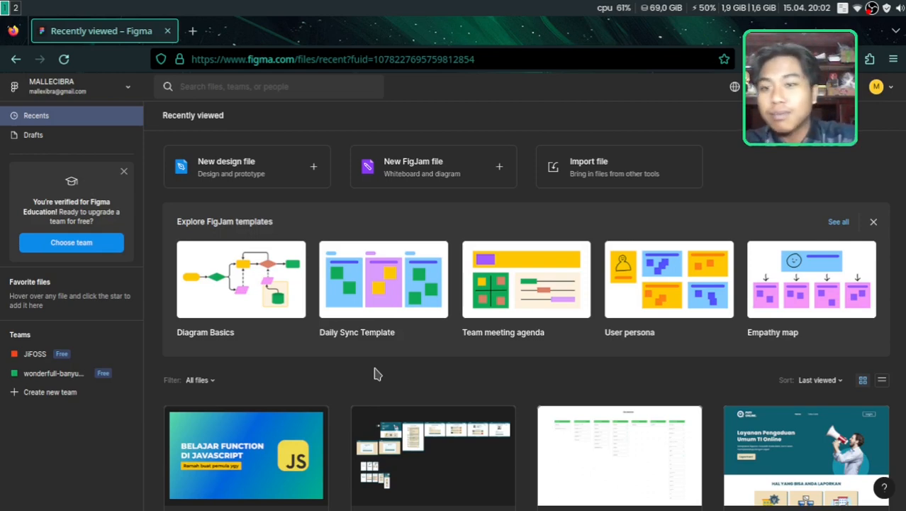
scroll(397, 387, "down", 3)
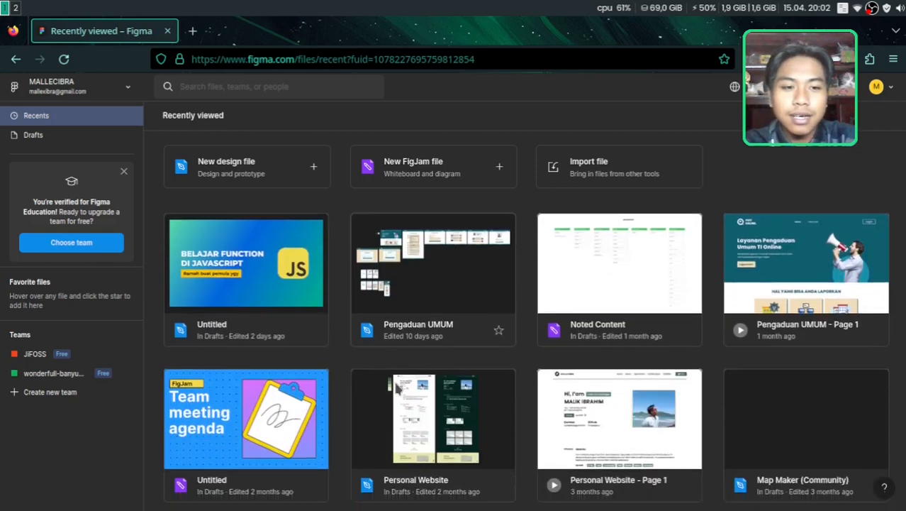
scroll(354, 379, "down", 3)
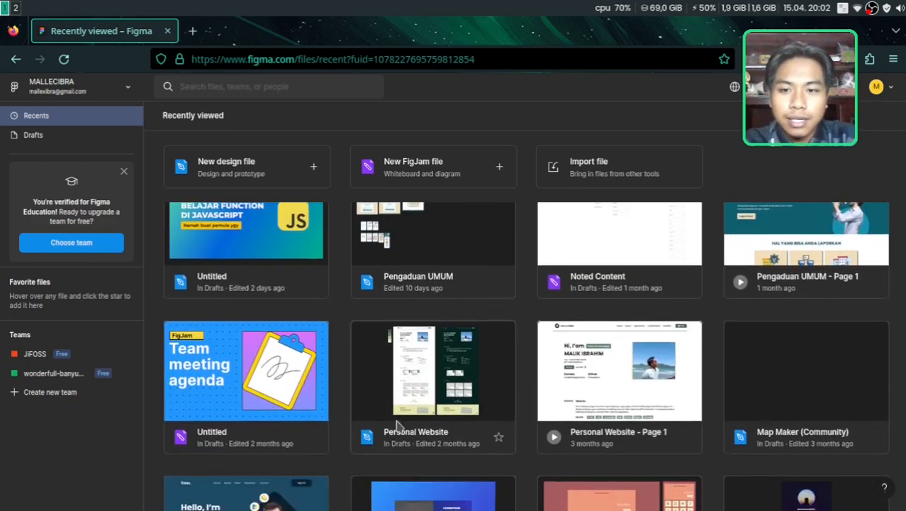
scroll(521, 376, "down", 5)
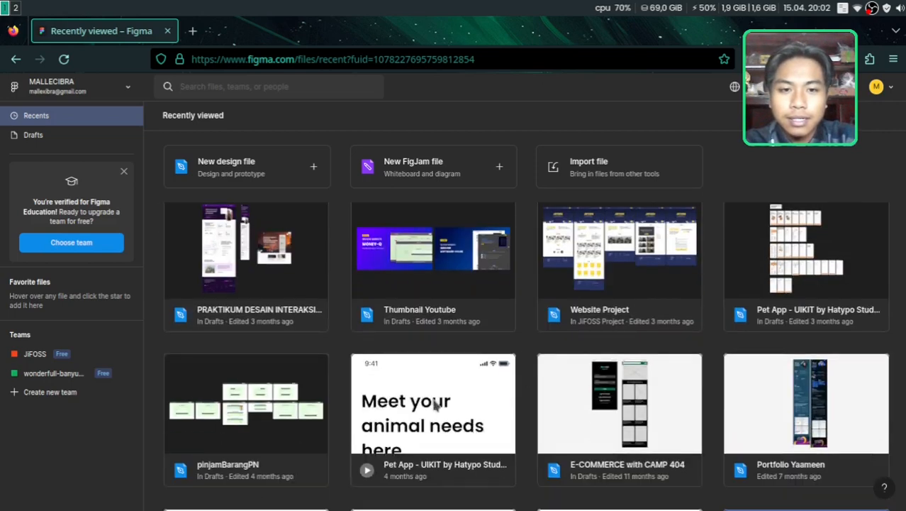
scroll(461, 447, "down", 5)
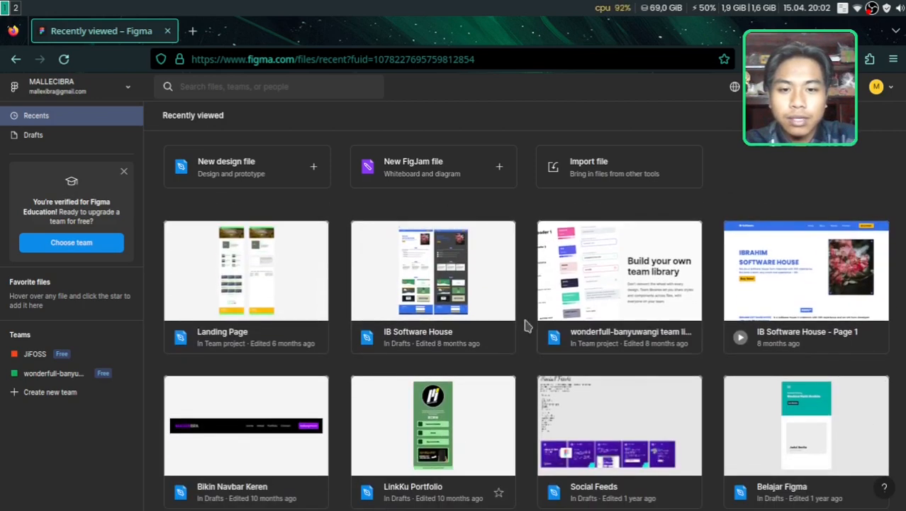
scroll(395, 420, "down", 1)
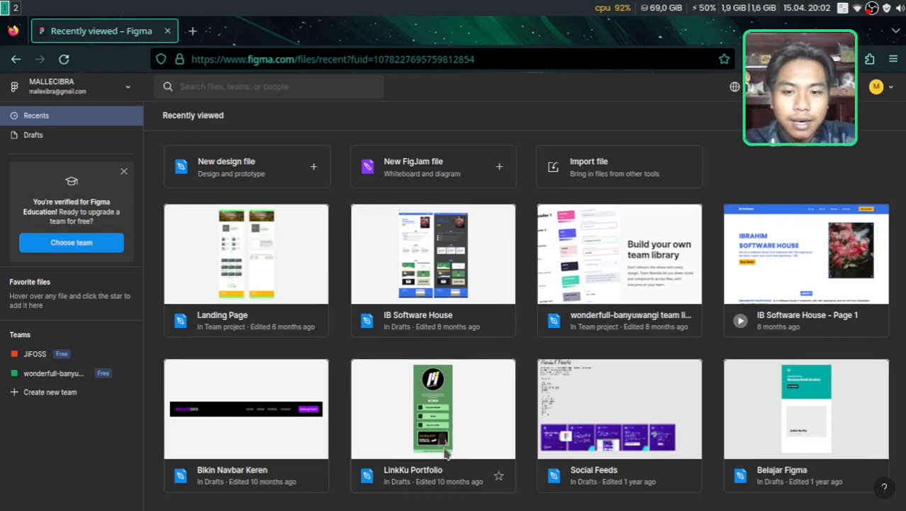
scroll(447, 454, "up", 3)
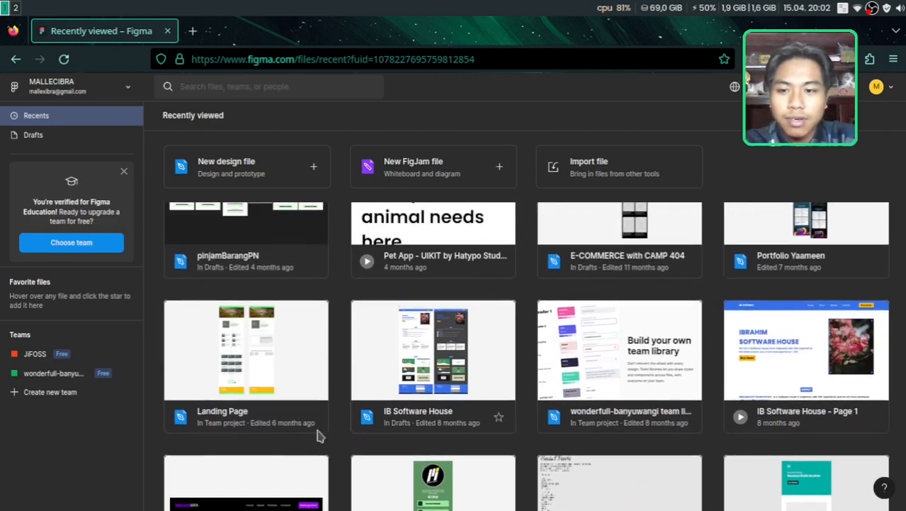
scroll(470, 407, "up", 2)
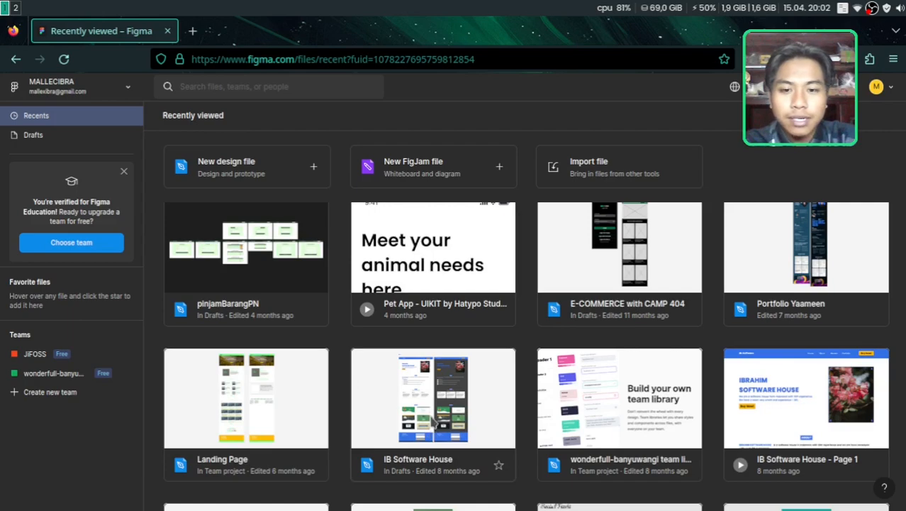
scroll(433, 411, "up", 5)
scroll(461, 358, "down", 5)
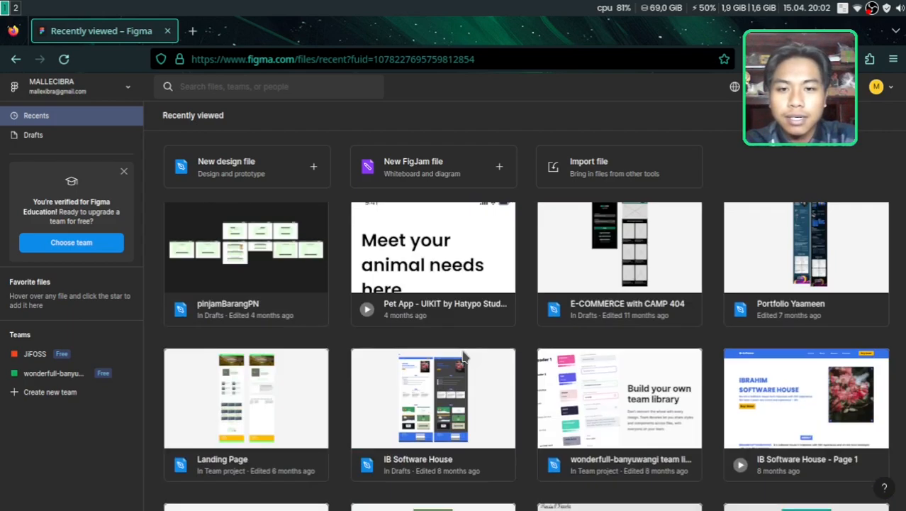
scroll(458, 383, "up", 5)
scroll(448, 402, "up", 10)
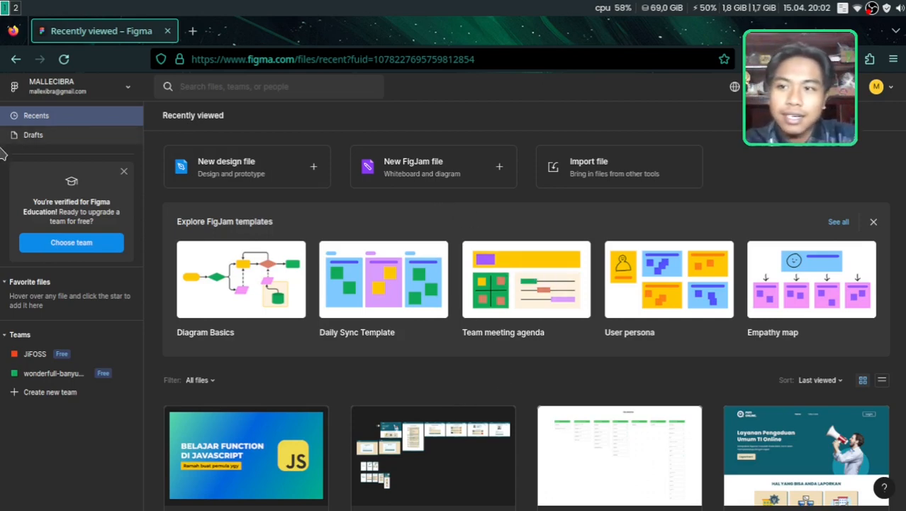
- Look at the Drafts section and return to the recently viewed files
left_click(35, 138)
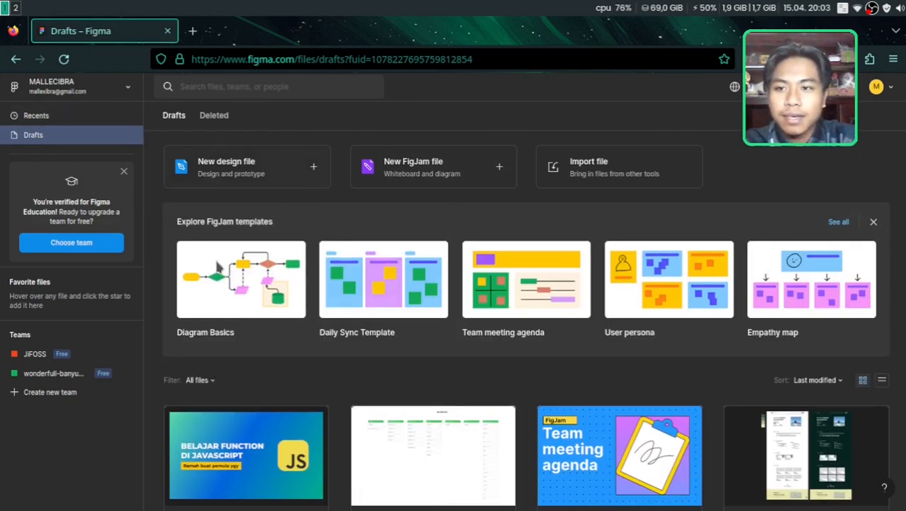
left_click(59, 118)
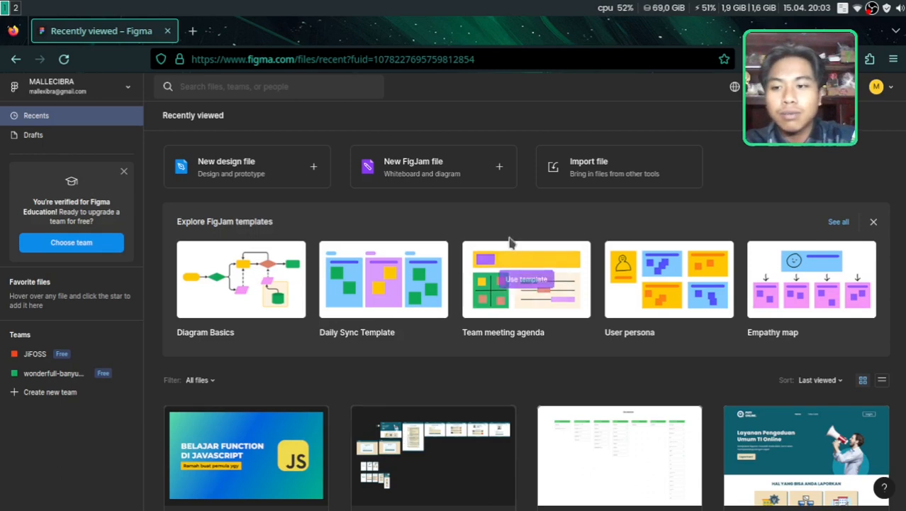
- Create a new team named "coba"
left_click(61, 399)
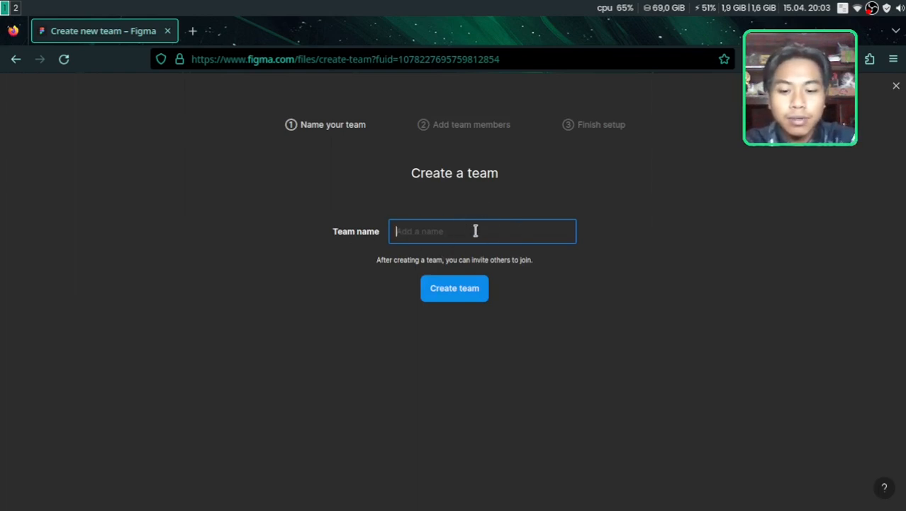
type("coba")
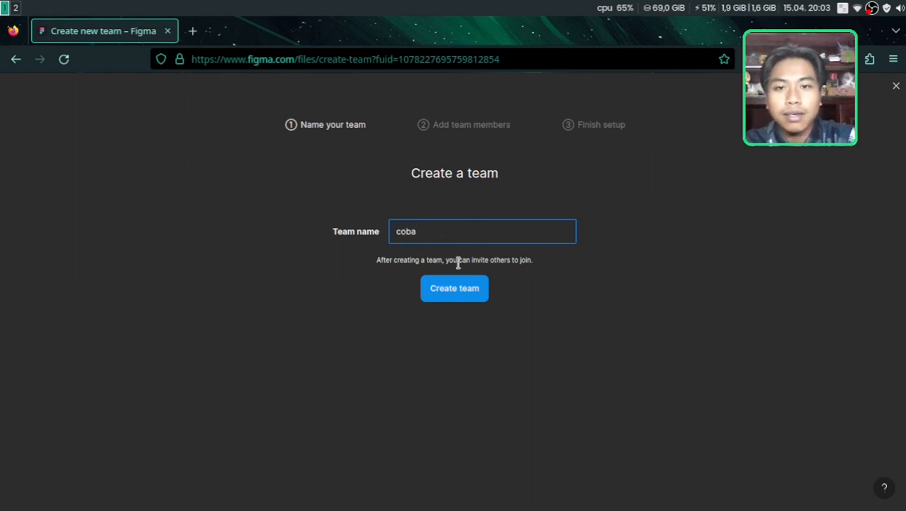
left_click(449, 300)
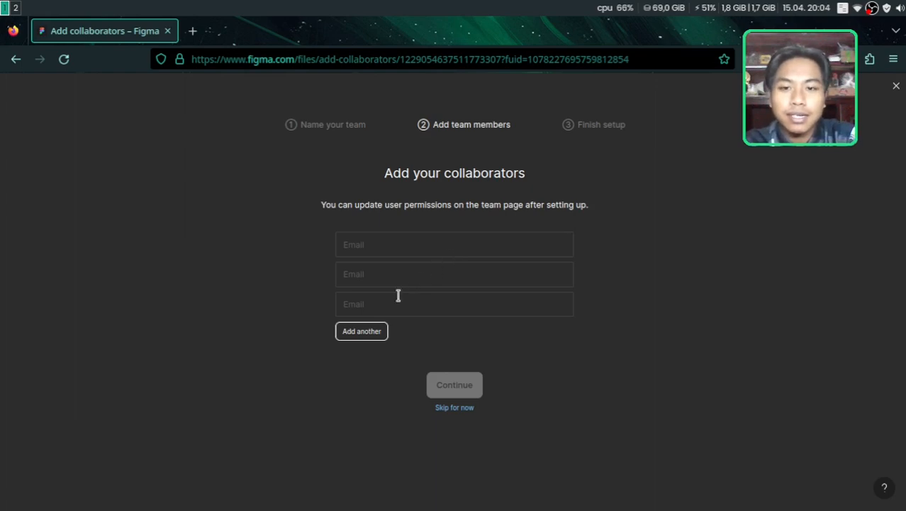
- Finish setting up the coba team without adding collaborators or choosing a paid plan, and return to the recently viewed files
left_click(454, 407)
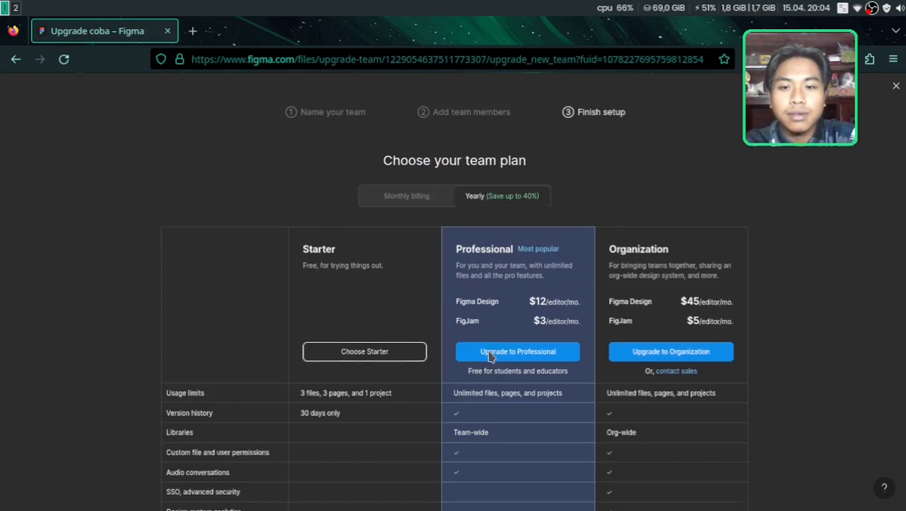
scroll(440, 319, "down", 2)
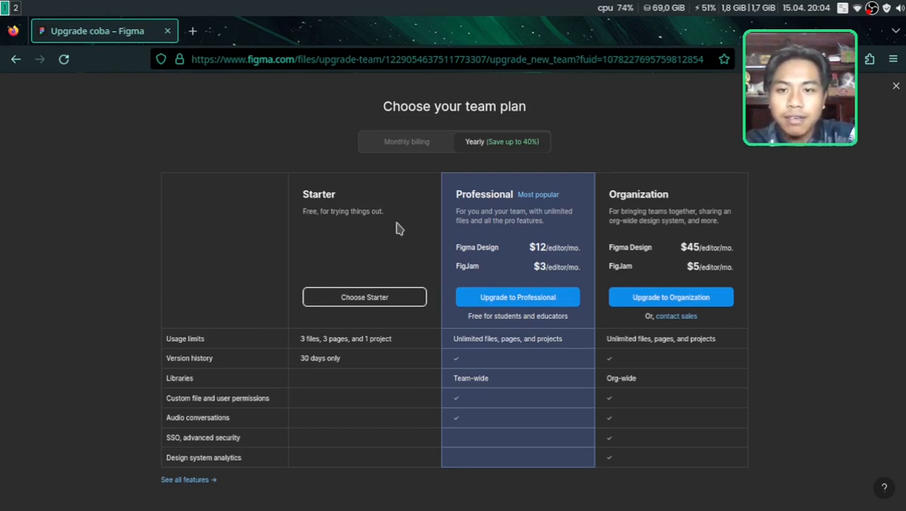
scroll(787, 416, "up", 2)
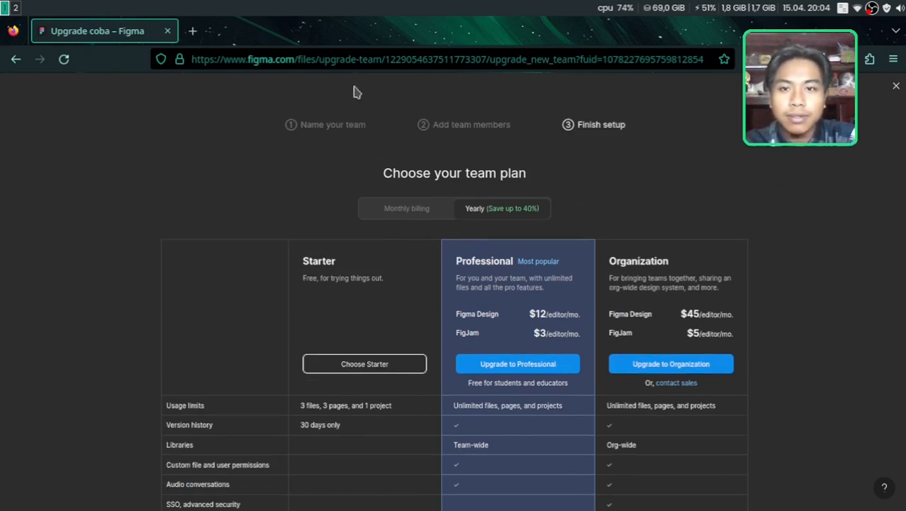
left_click(896, 88)
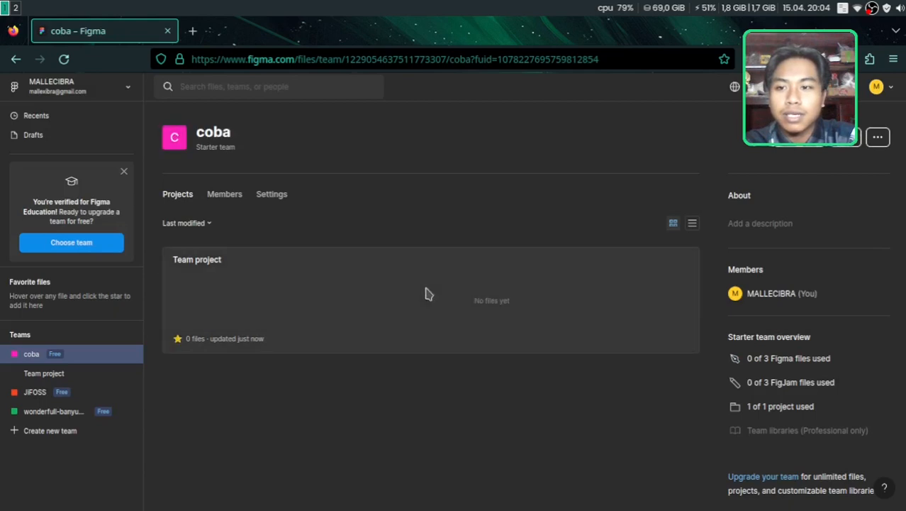
left_click(43, 116)
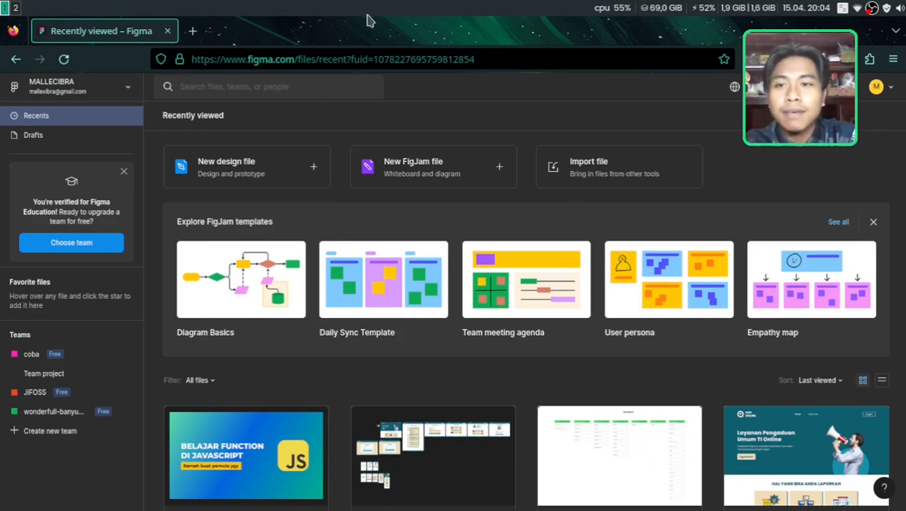
- Search the web for "figma diakuisisi adobe" in a new browser tab
left_click(197, 39)
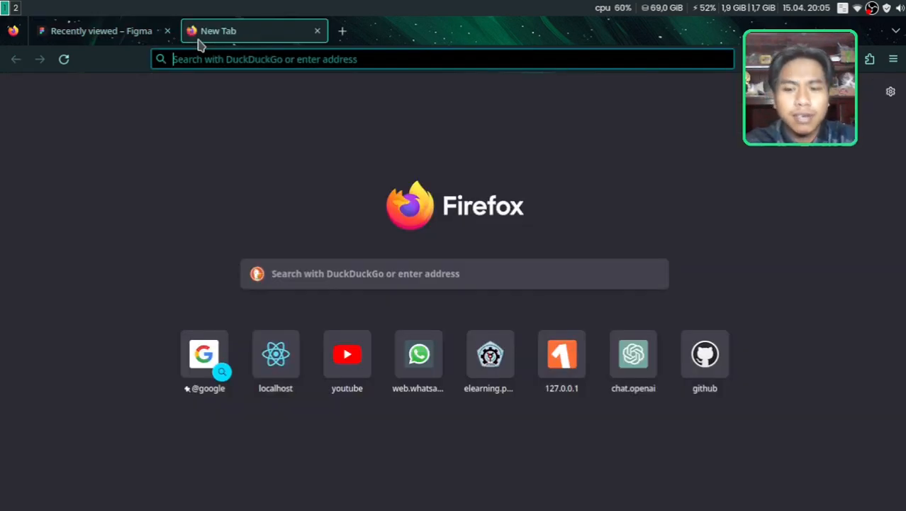
type("figma ")
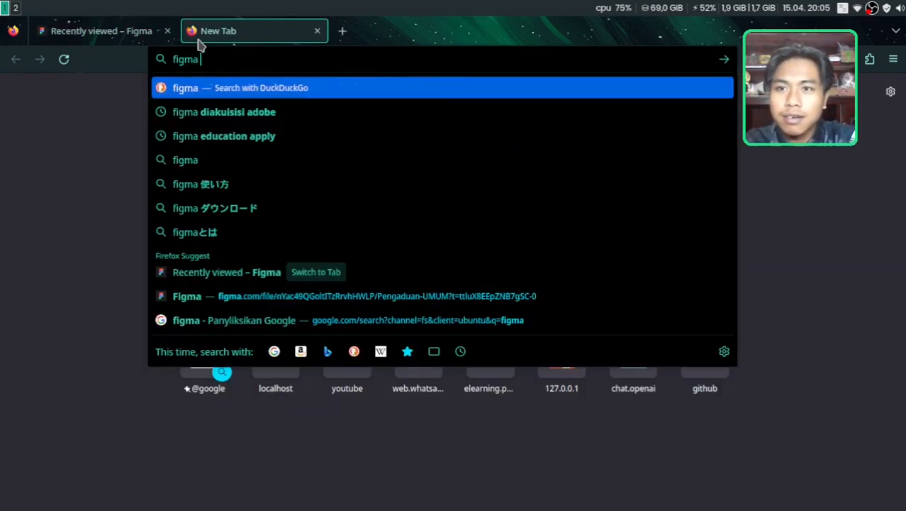
type("diak")
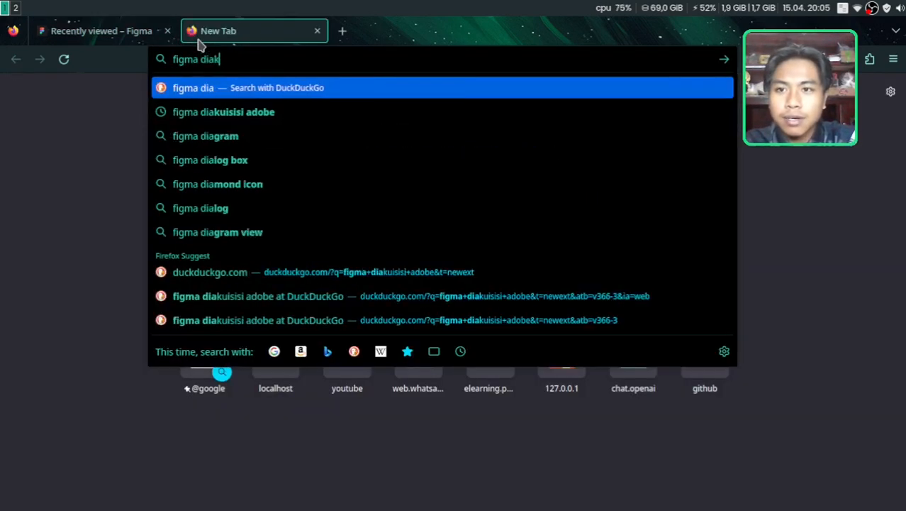
key("Down")
key("Return")
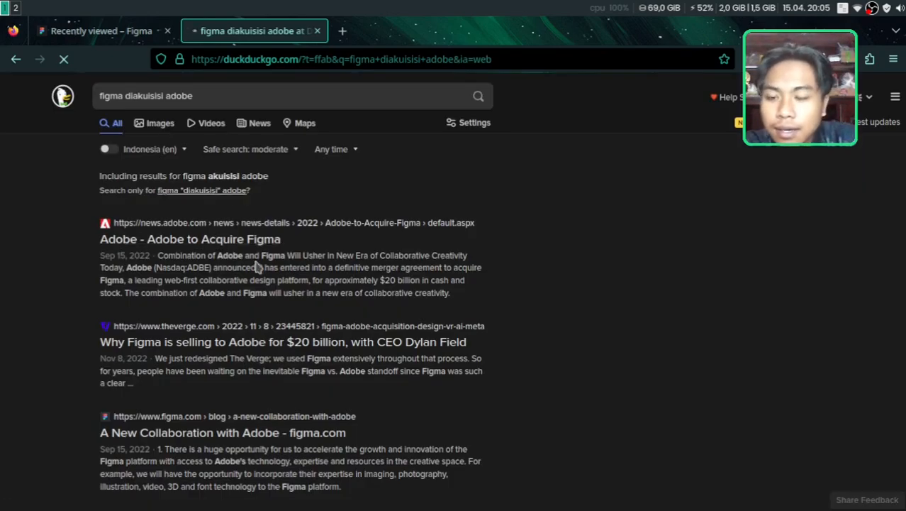
- Read through the "Adobe to Acquire Figma" news article from the search results and return to the Figma home page
scroll(253, 270, "down", 3)
scroll(253, 276, "down", 2)
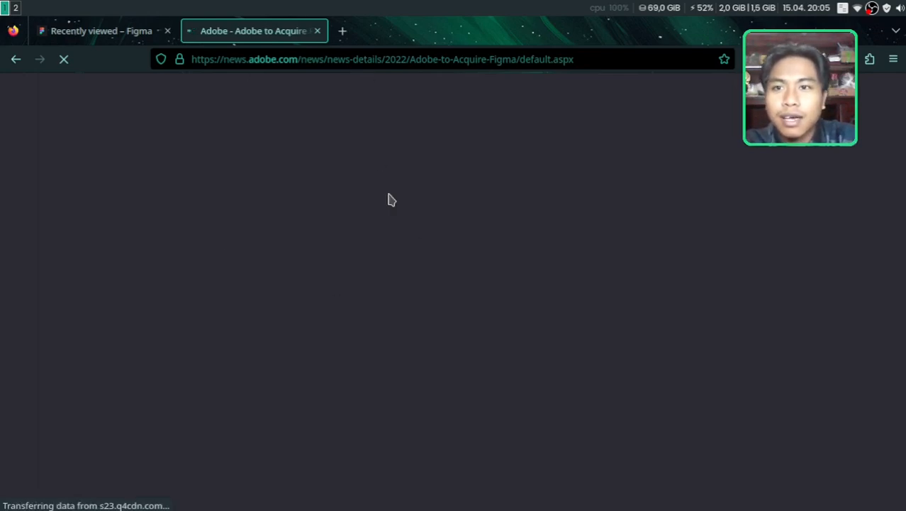
scroll(183, 270, "down", 5)
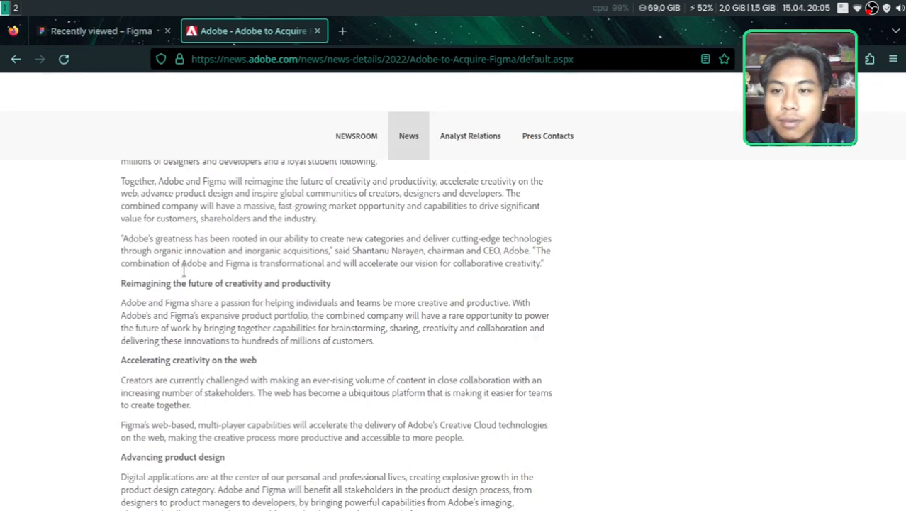
scroll(336, 341, "down", 5)
scroll(337, 369, "up", 13)
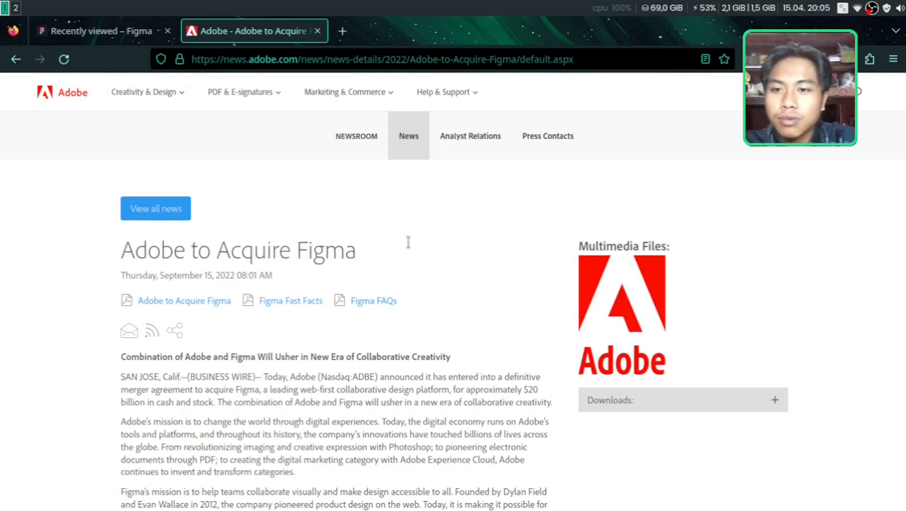
left_click_drag(408, 242, 358, 273)
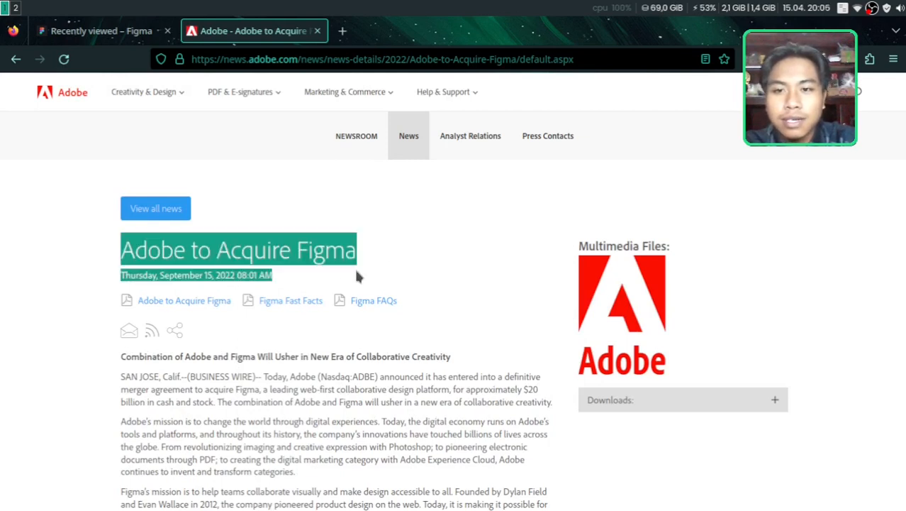
left_click(15, 59)
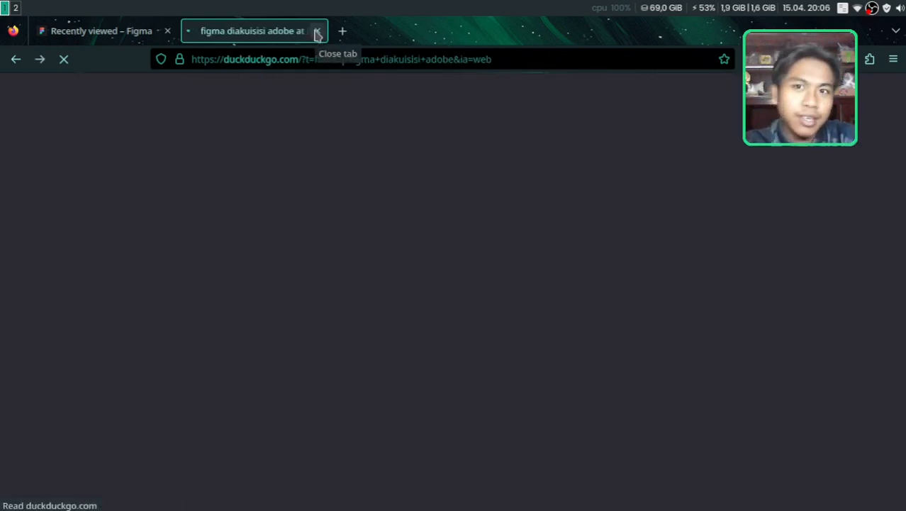
key("ctrl+w")
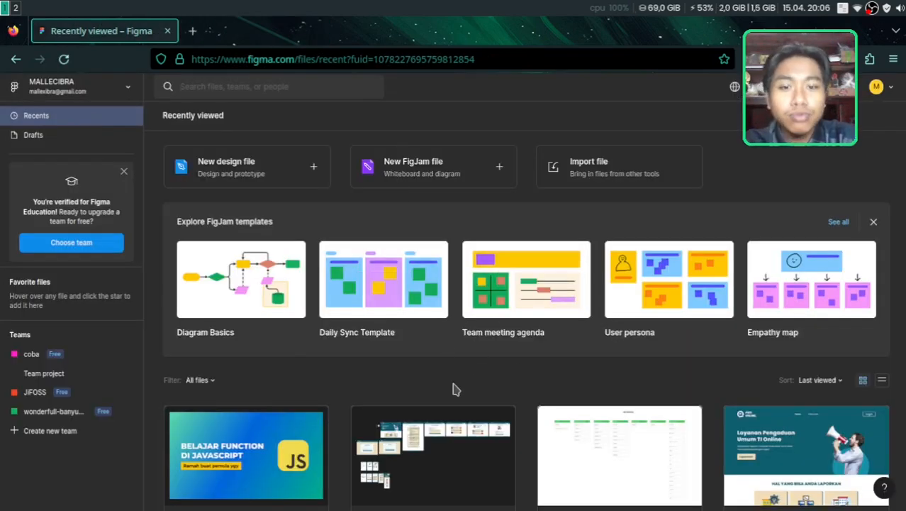
- Look over the recently viewed files below the FigJam templates
scroll(450, 392, "down", 5)
scroll(330, 397, "up", 2)
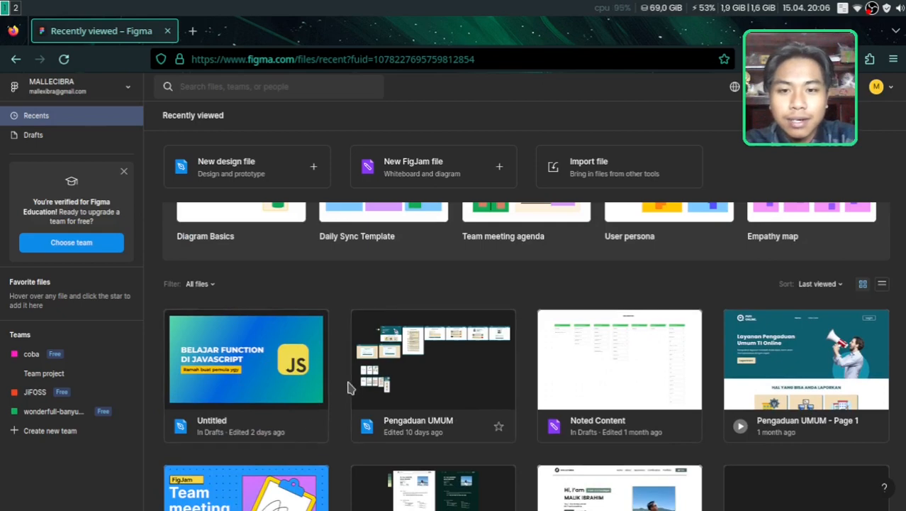
scroll(351, 390, "up", 2)
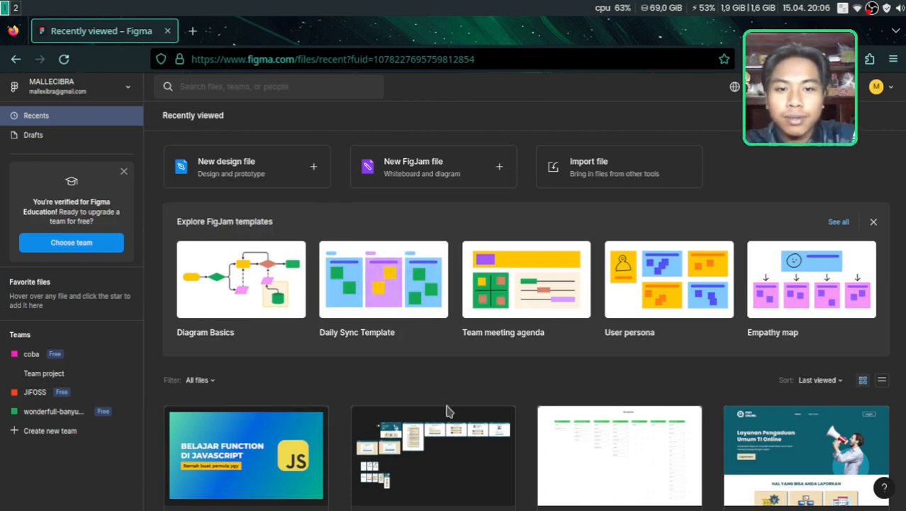
- Browse the full collection of FigJam templates across its categories and close it without using one
mouse_move(242, 282)
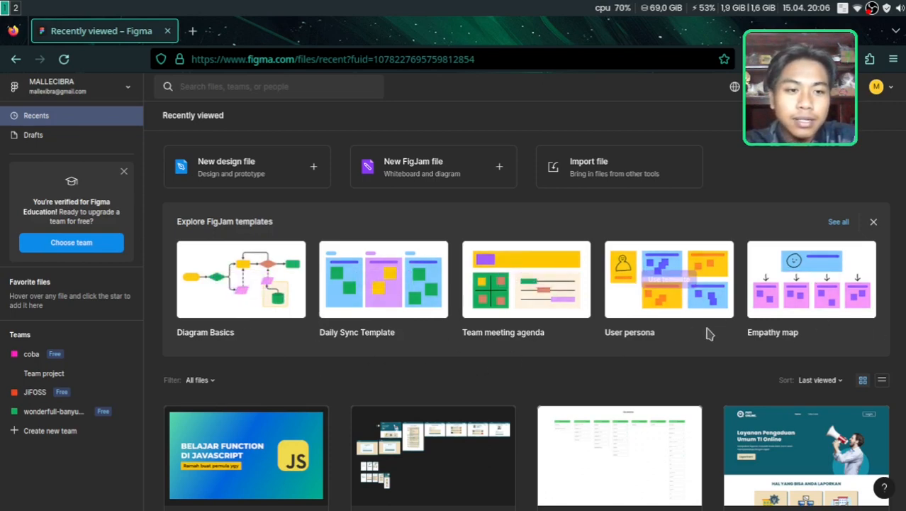
left_click(839, 222)
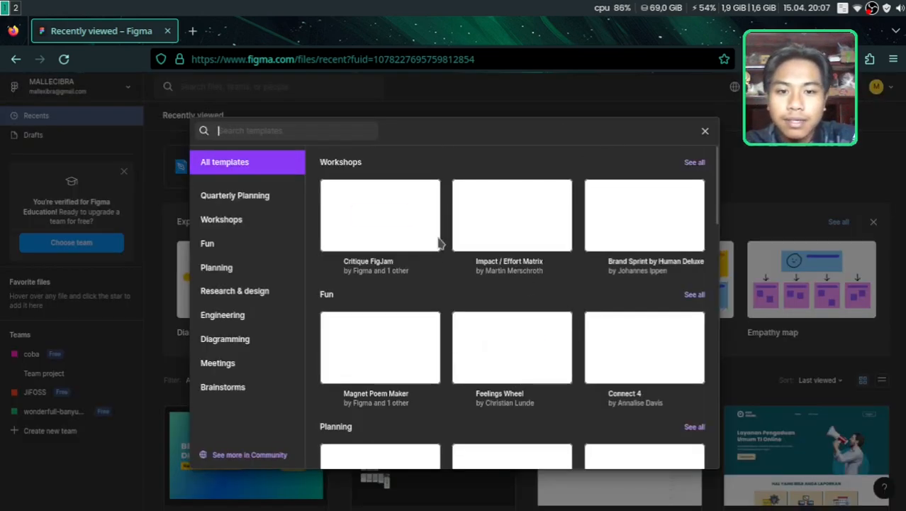
scroll(560, 391, "down", 2)
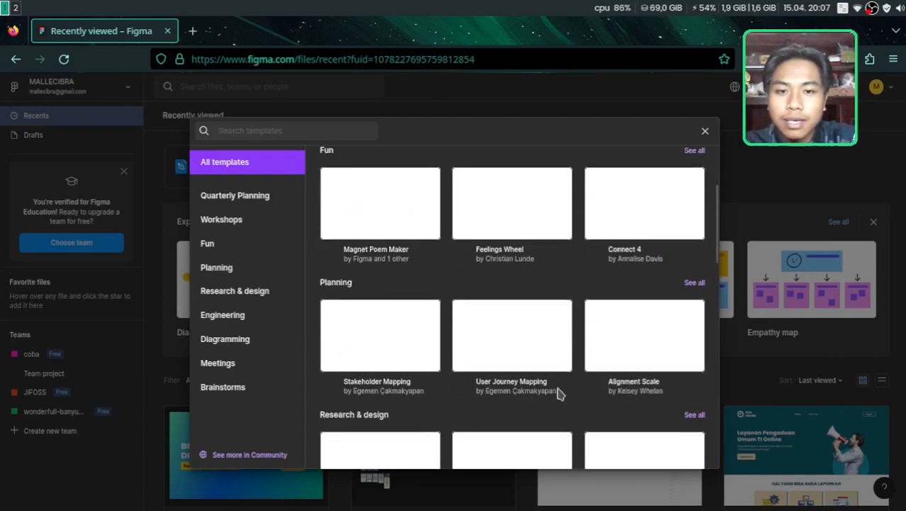
scroll(569, 391, "down", 4)
scroll(566, 390, "down", 2)
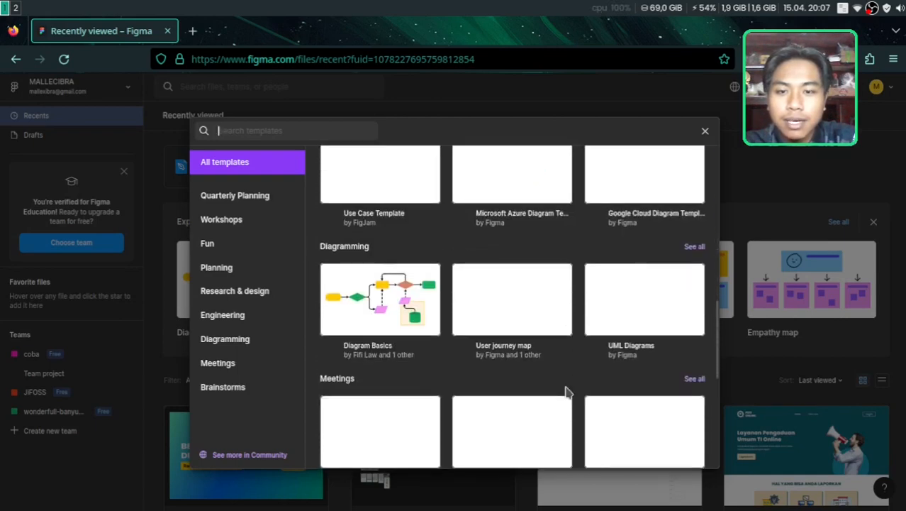
scroll(565, 391, "up", 8)
scroll(568, 391, "up", 1)
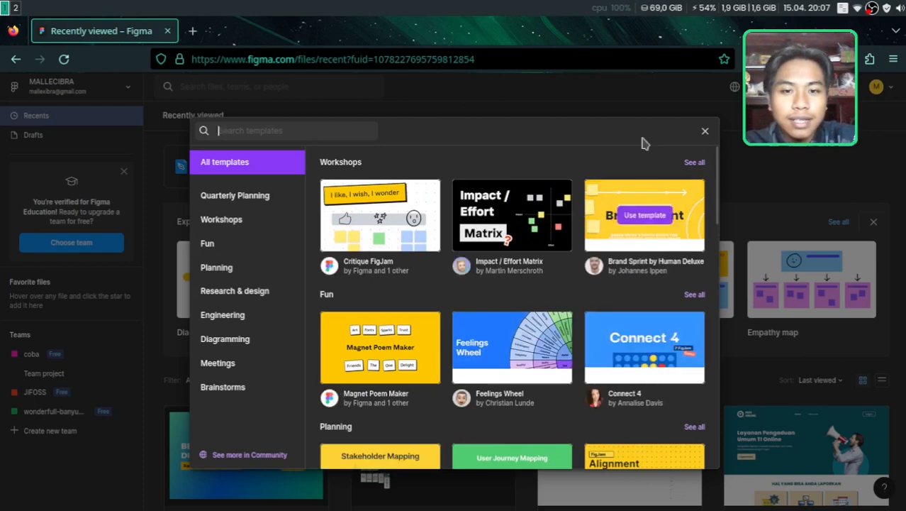
left_click(705, 130)
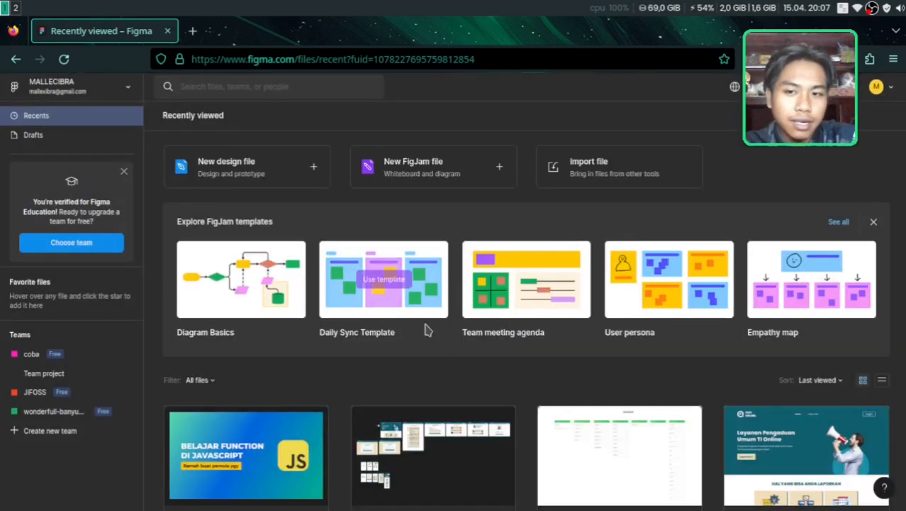
- Create a FigJam file from the Diagram Basics template and look over its instructions, example diagram and legend
left_click(231, 283)
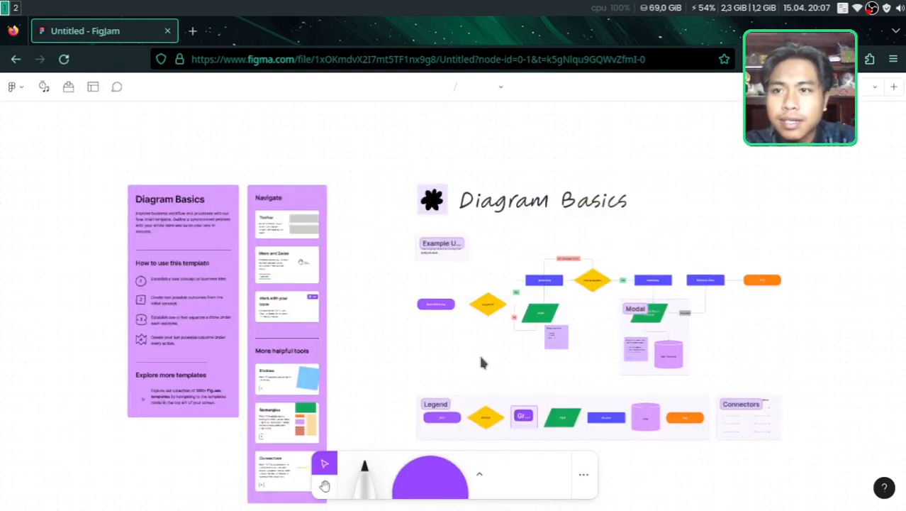
scroll(268, 351, "down", 4)
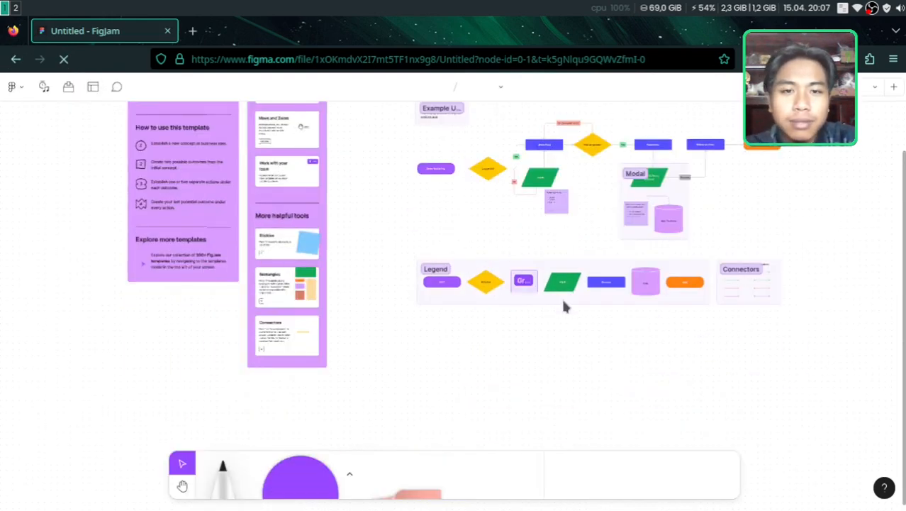
scroll(565, 304, "up", 4)
scroll(580, 351, "down", 4)
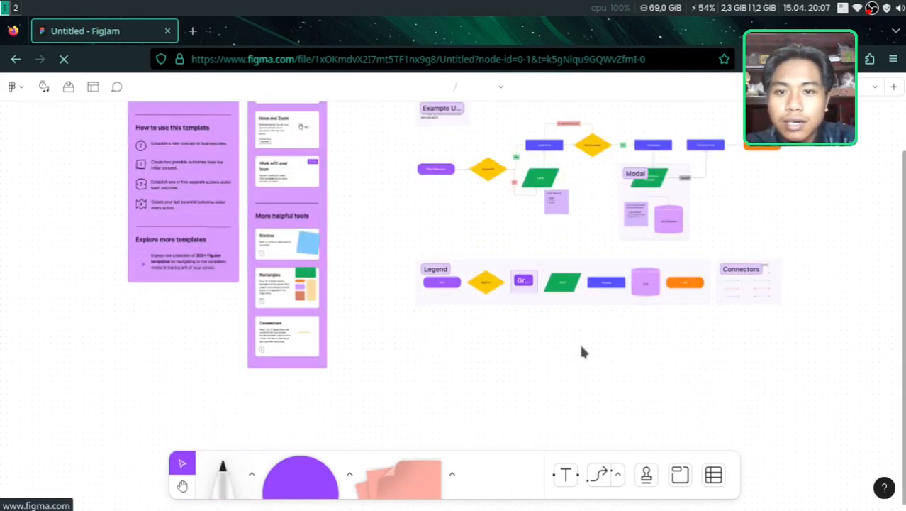
scroll(581, 351, "up", 4)
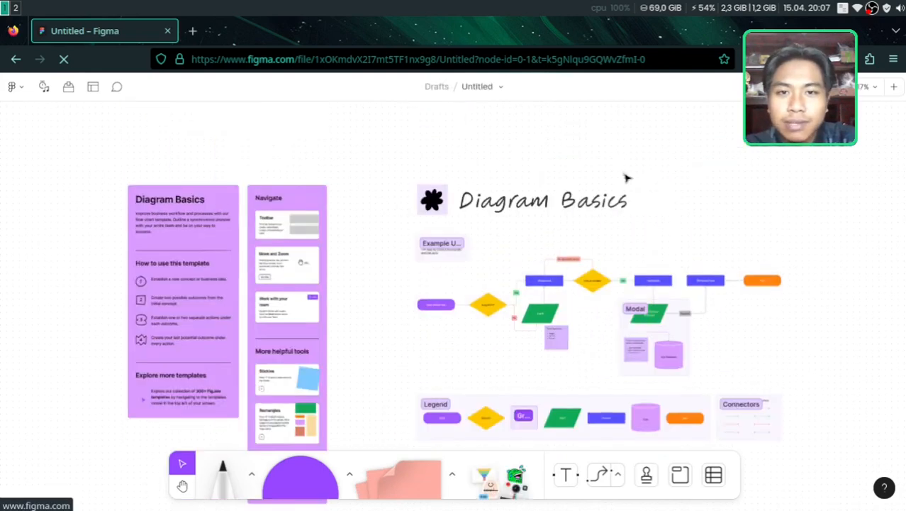
scroll(627, 186, "left", 4)
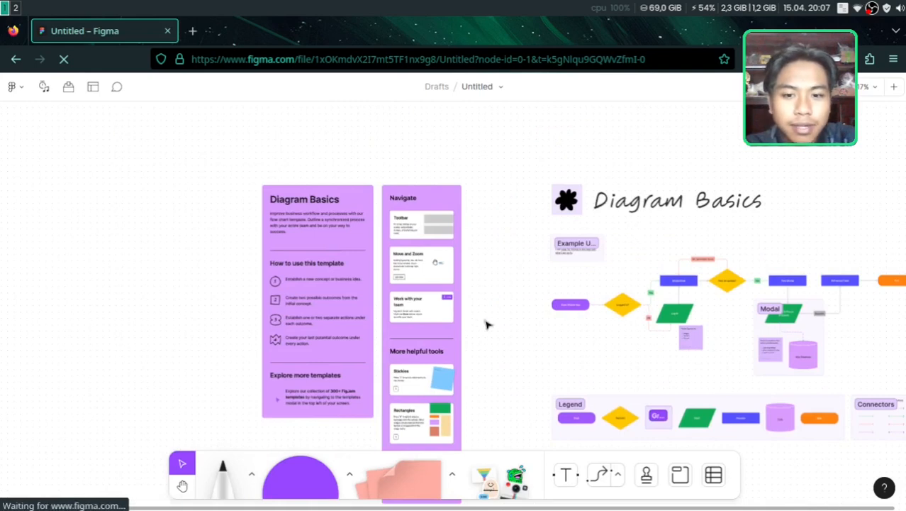
scroll(487, 324, "down", 3)
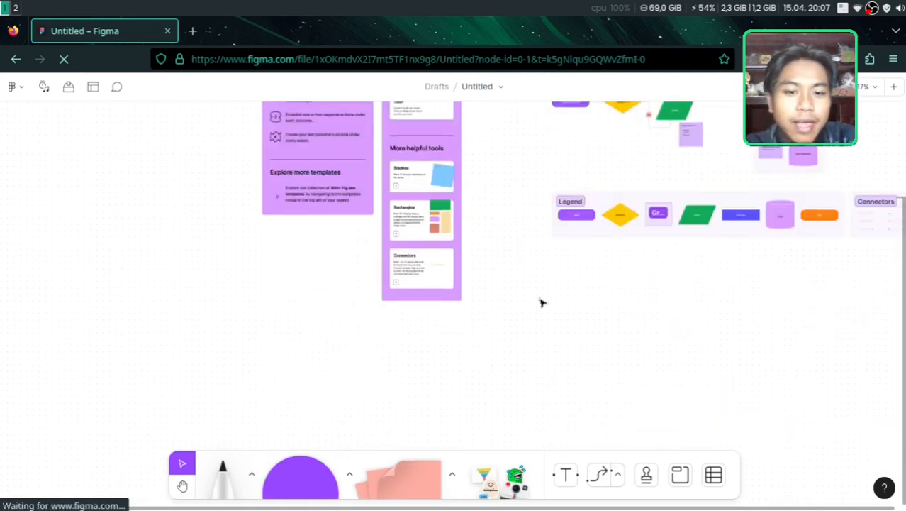
left_click(620, 215)
scroll(610, 266, "up", 3)
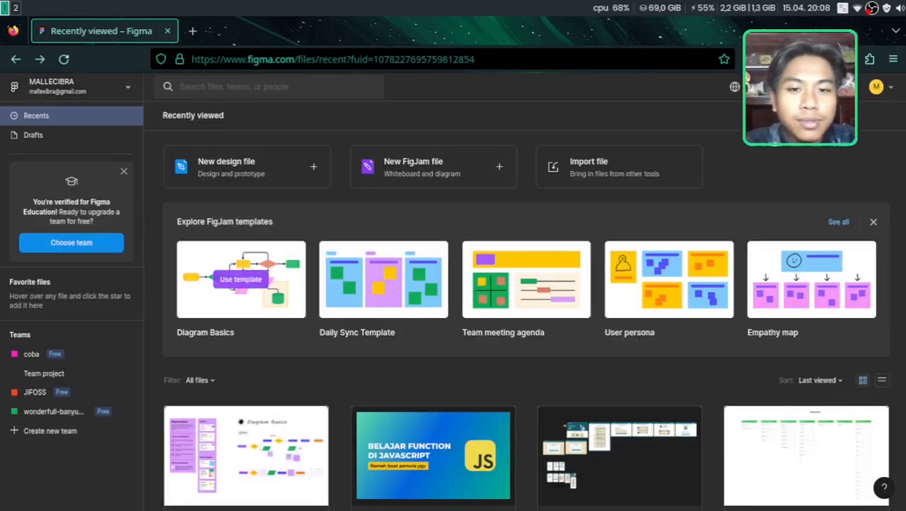
- Create a new blank design file from the recently viewed files page
scroll(283, 362, "down", 3)
scroll(304, 365, "up", 1)
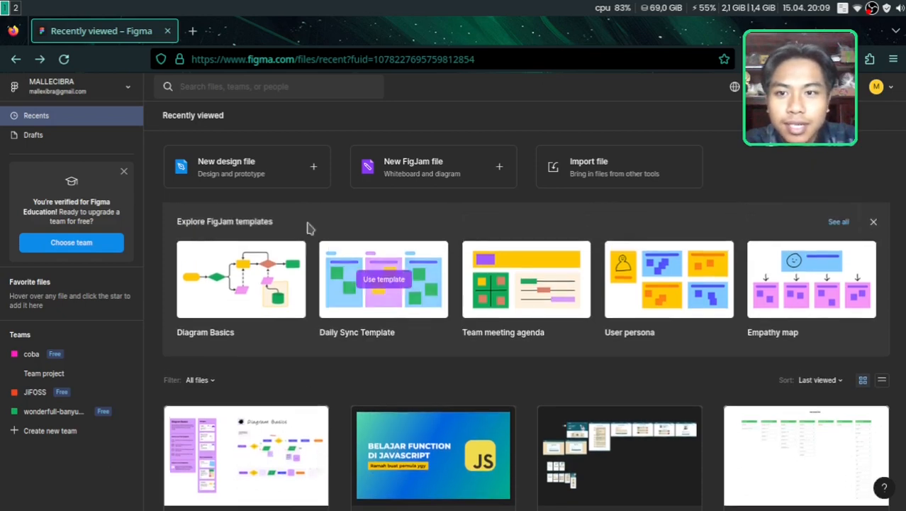
left_click(241, 179)
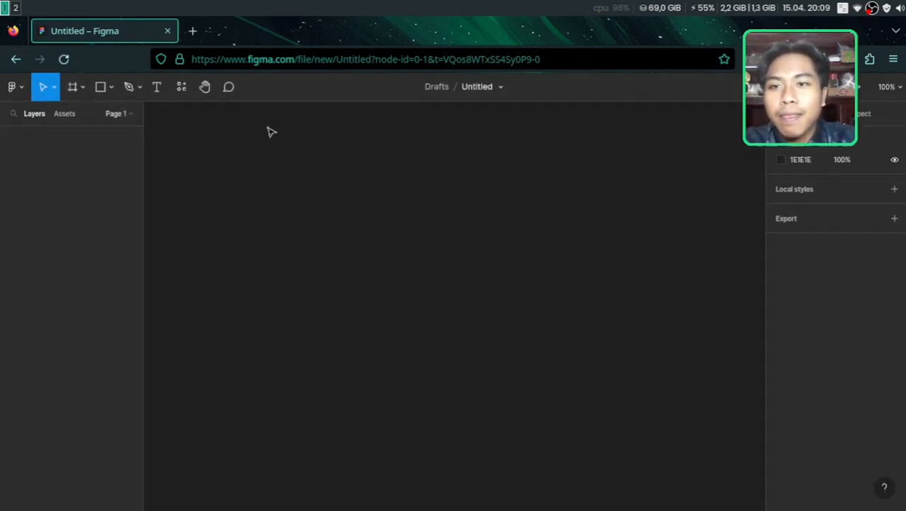
- Look over the editor's main commands, including the File, Text, and Help and account groups
left_click(22, 88)
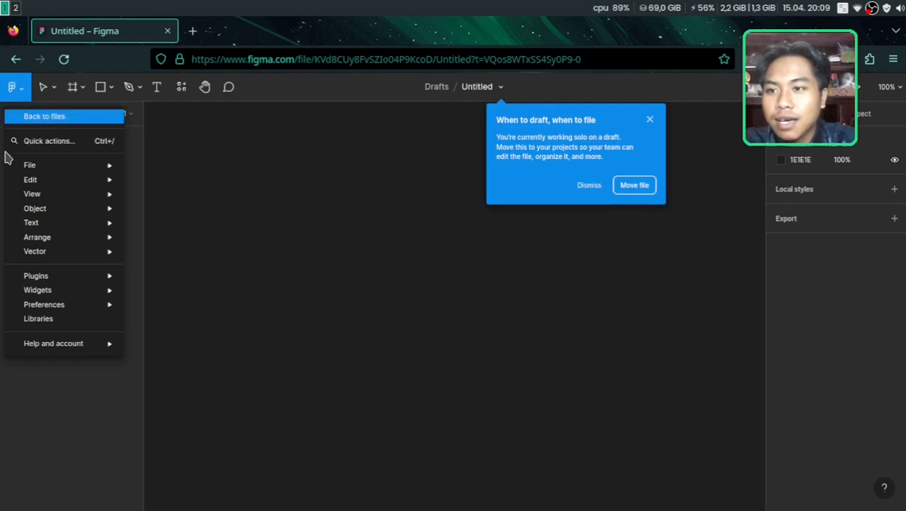
mouse_move(59, 166)
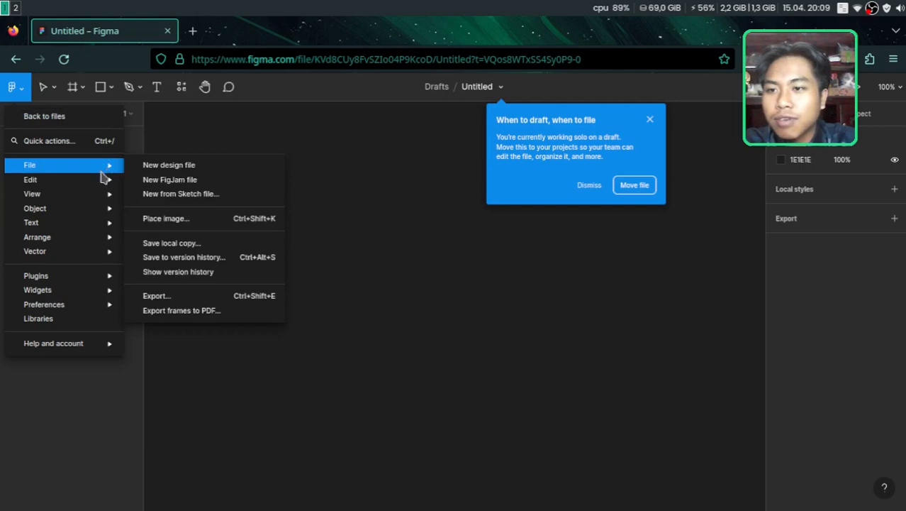
mouse_move(92, 227)
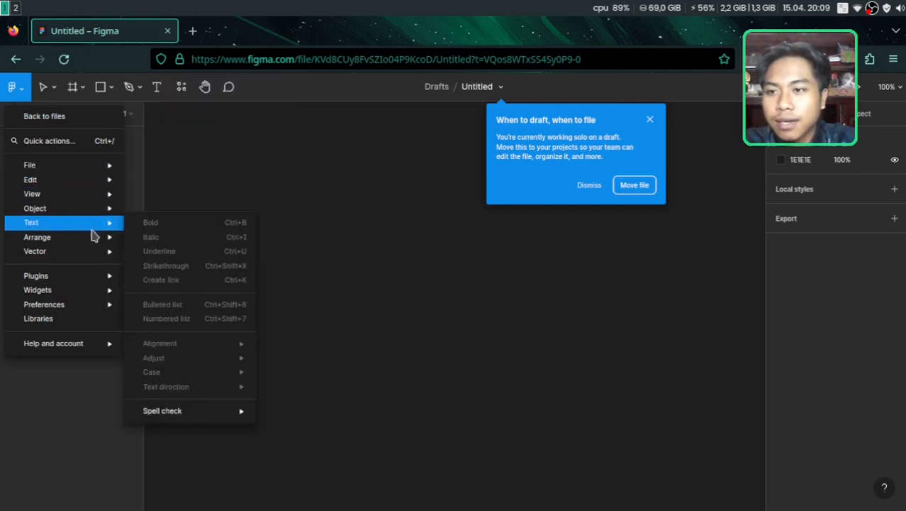
mouse_move(92, 344)
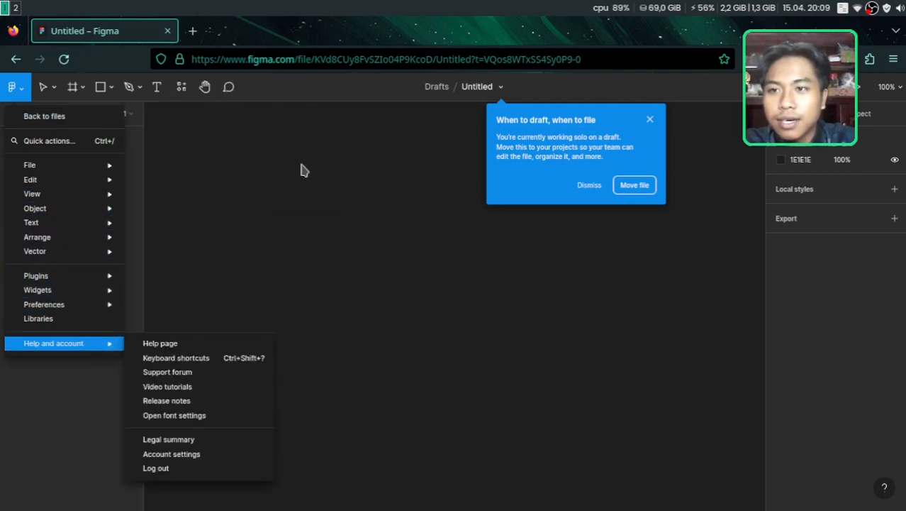
left_click(301, 170)
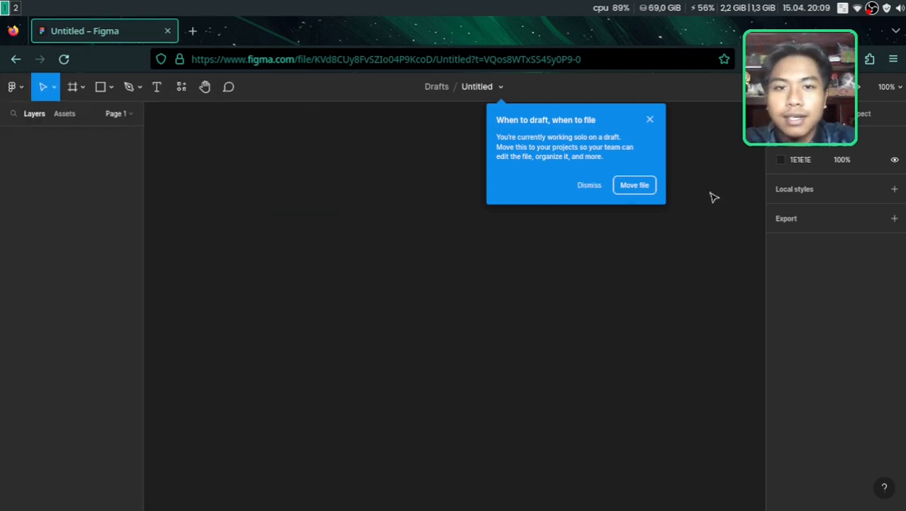
- Dismiss the draft notice and rename the file as "Nyobain Design pake Figma"
left_click(650, 120)
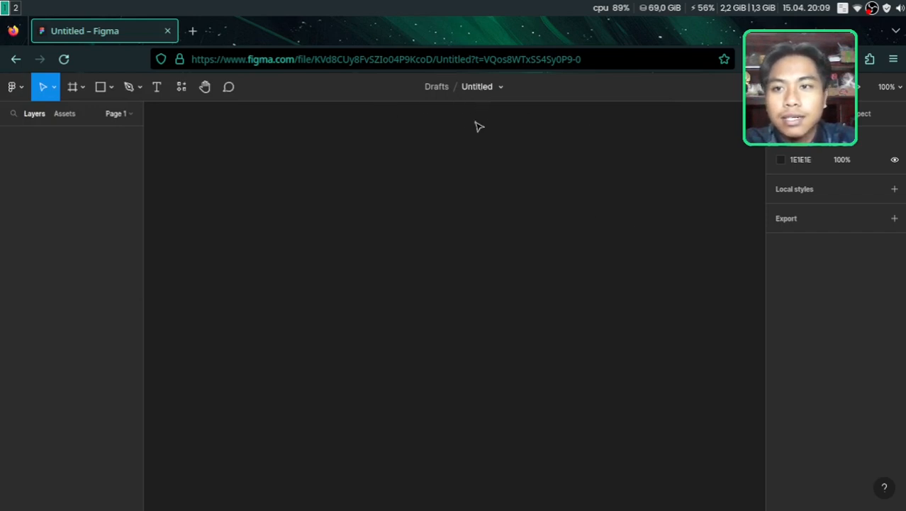
double_click(482, 86)
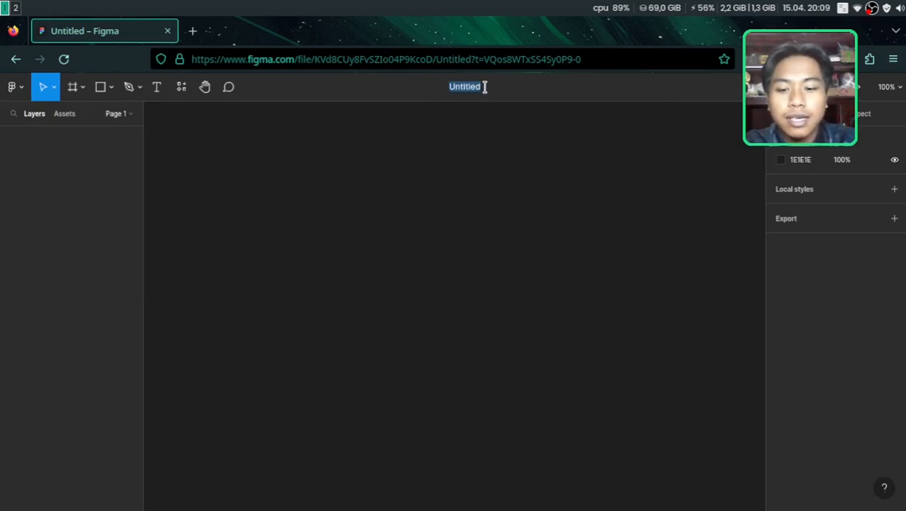
type("c")
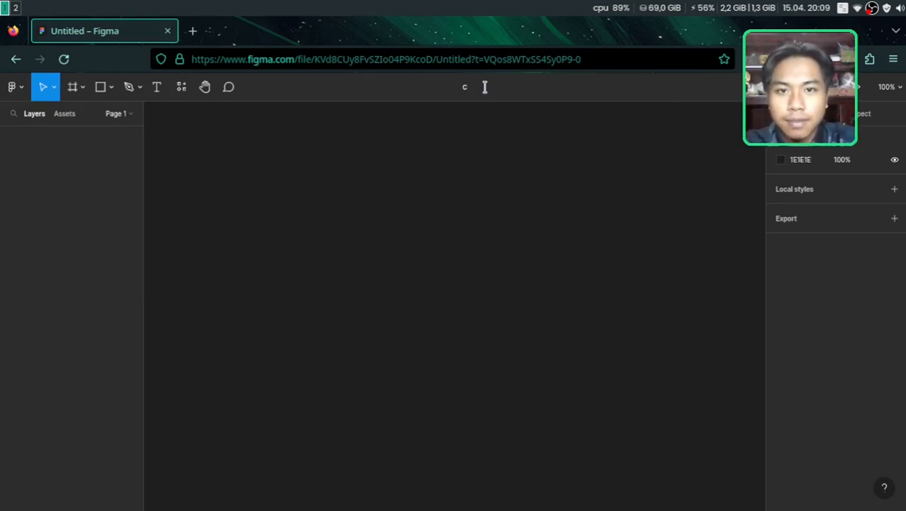
type("Nyobai")
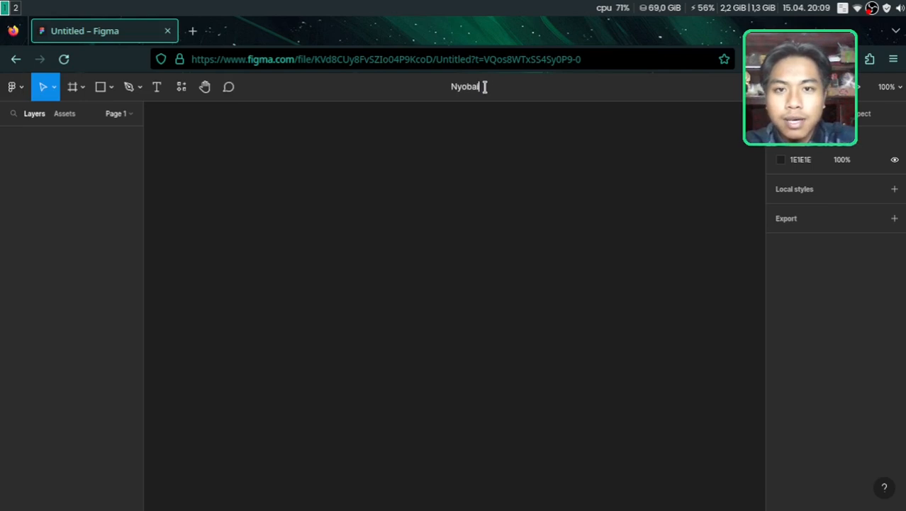
type("n Desig")
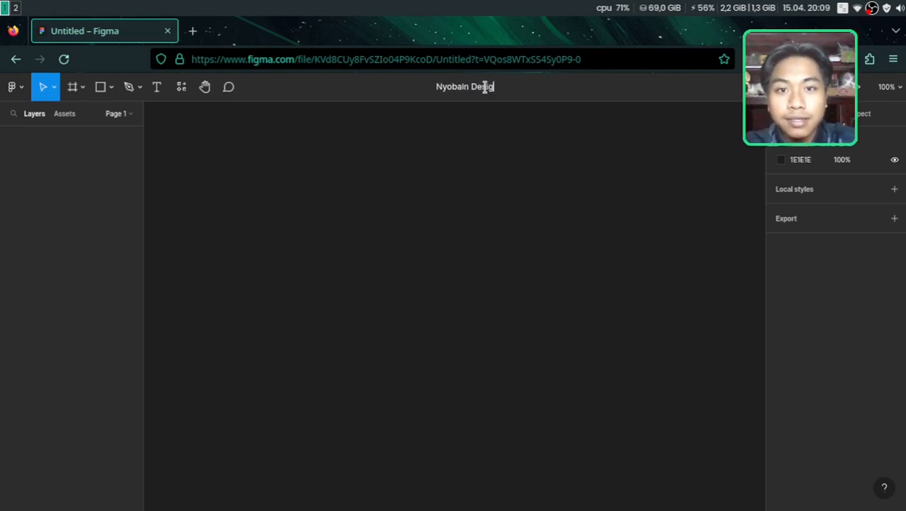
type("n pake ")
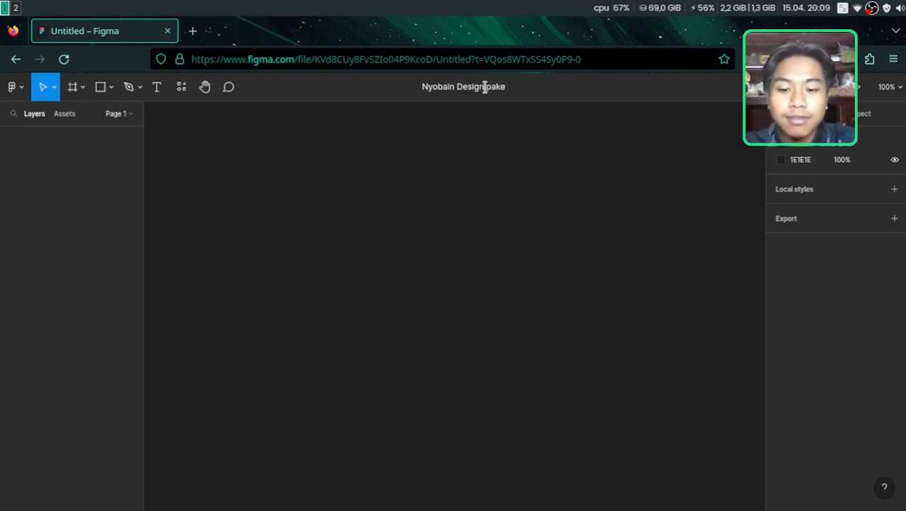
type("Figma")
key("Return")
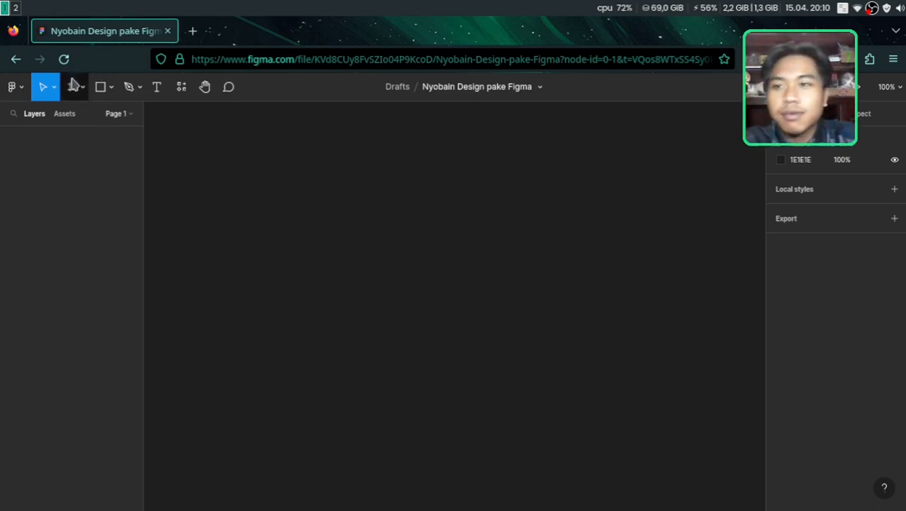
- Create a 1440 × 1024 frame from the Desktop preset, browsing the Phone presets first
left_click(80, 86)
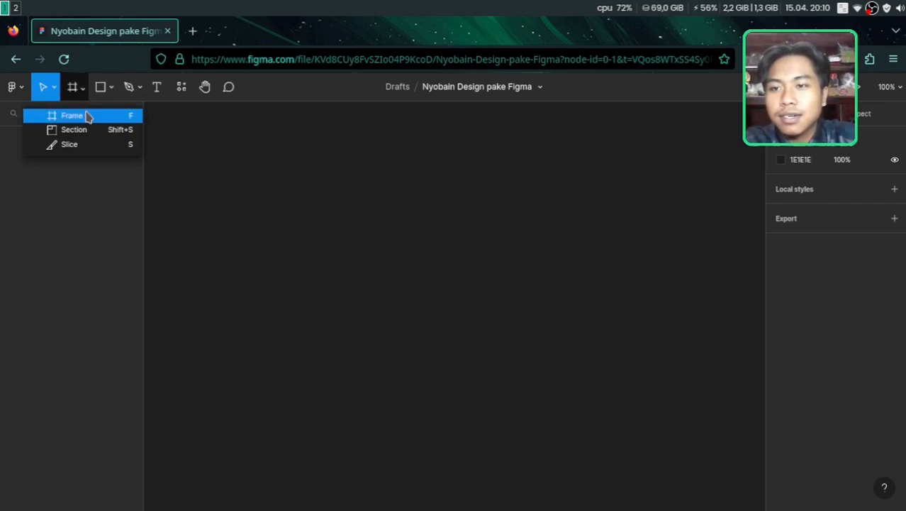
left_click(87, 116)
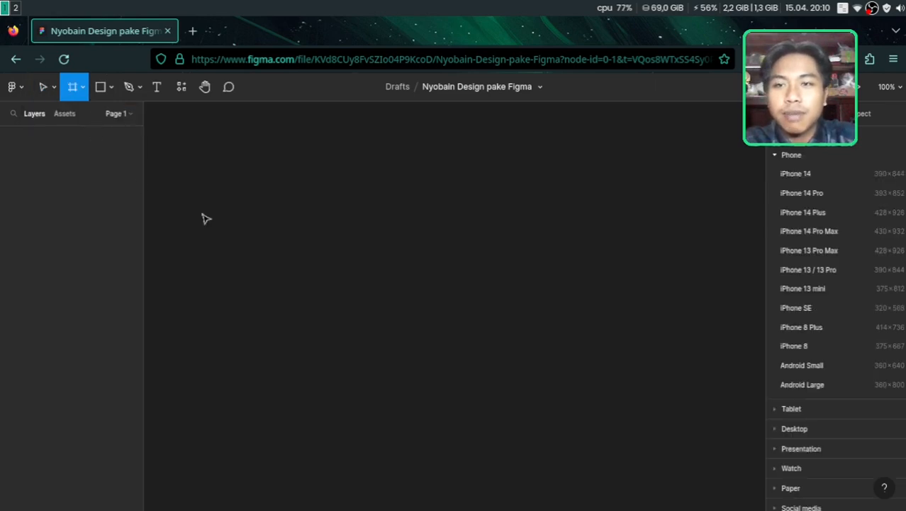
scroll(826, 152, "down", 2)
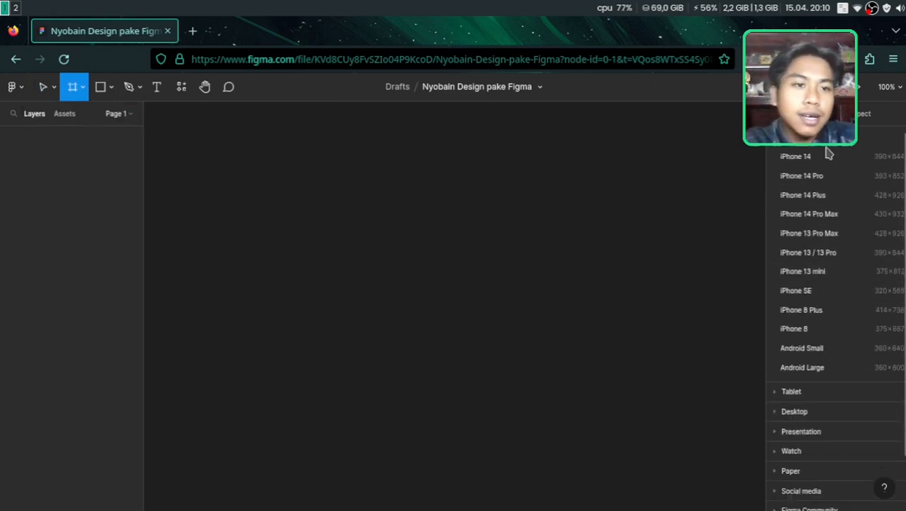
scroll(825, 326, "up", 2)
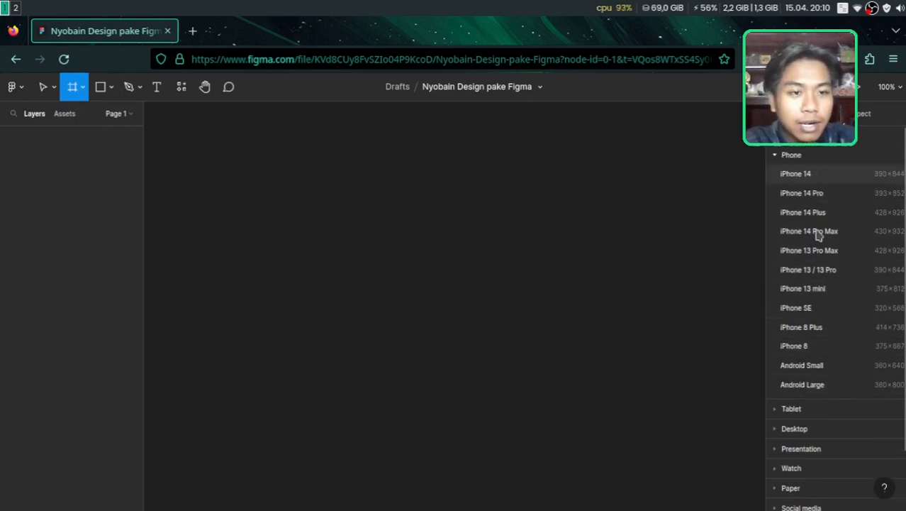
left_click(791, 155)
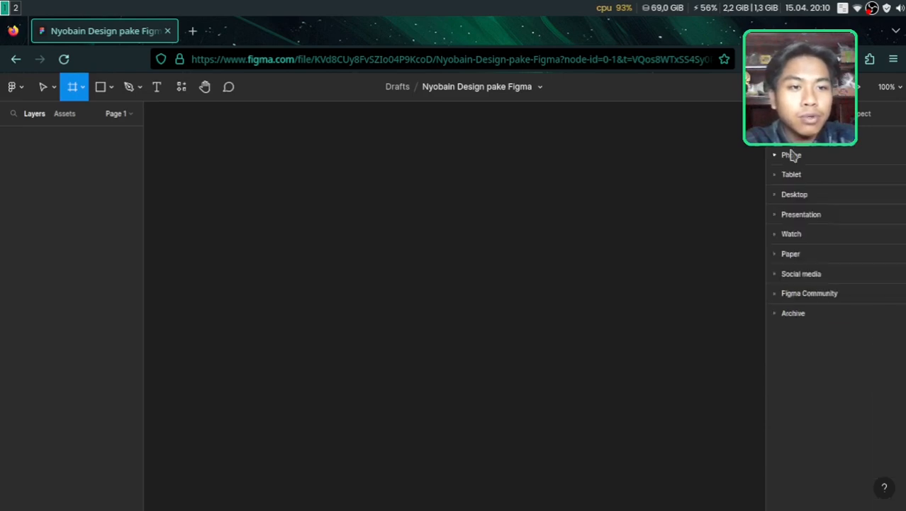
left_click(791, 198)
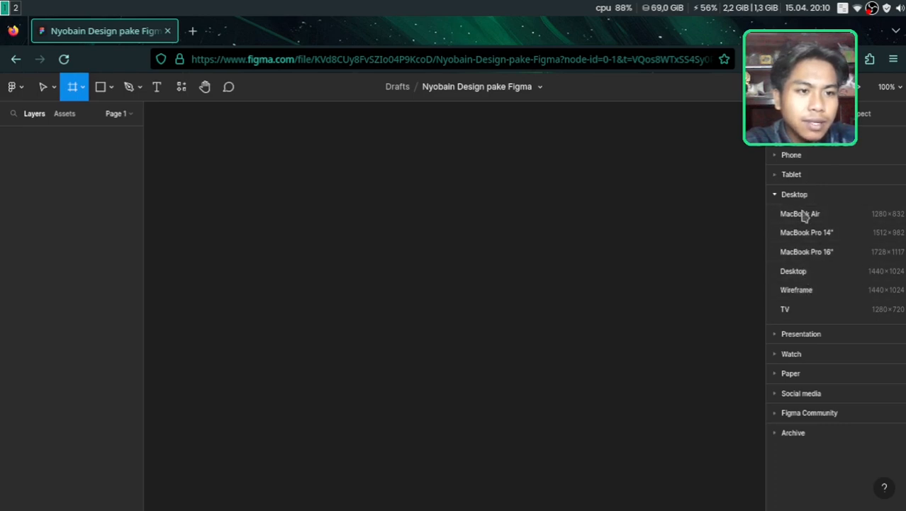
left_click(813, 273)
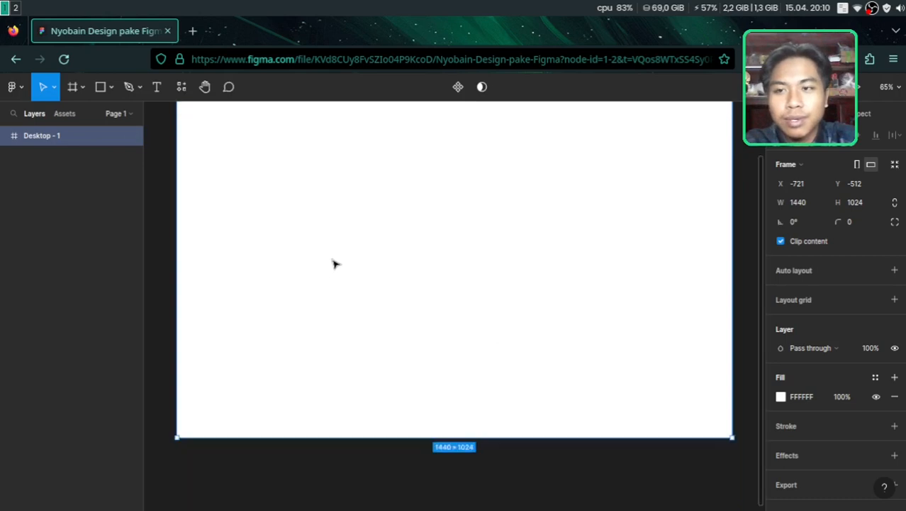
scroll(497, 232, "up", 2)
scroll(497, 231, "down", 2)
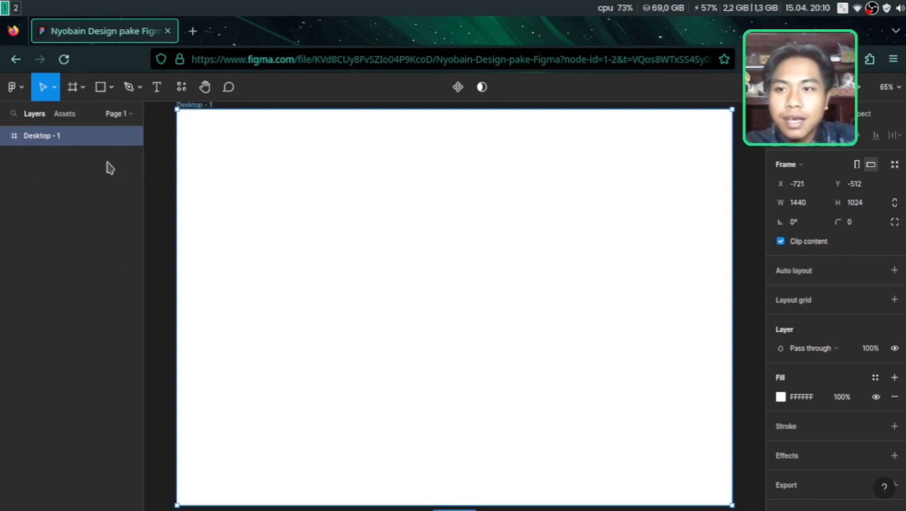
- Add the text "Hello World!" in the upper-left area of the Desktop frame, at about X 373, Y 240
key("t")
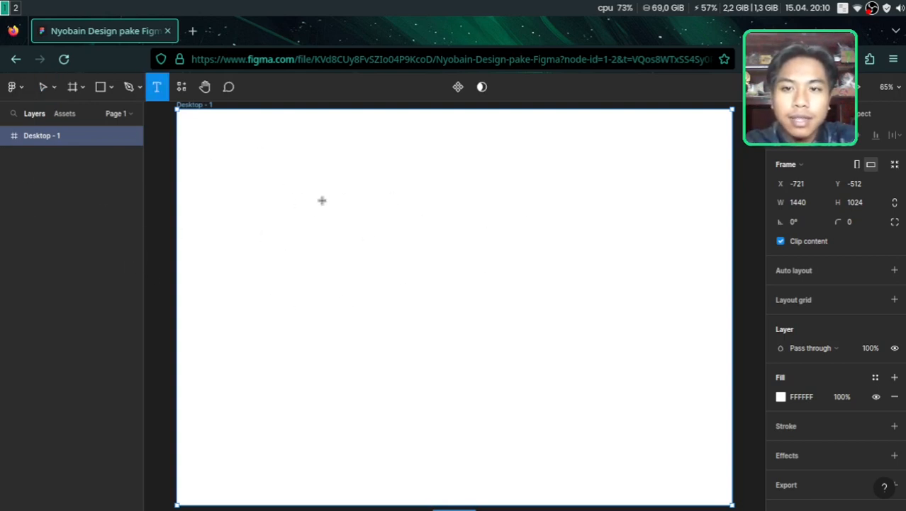
left_click(320, 201)
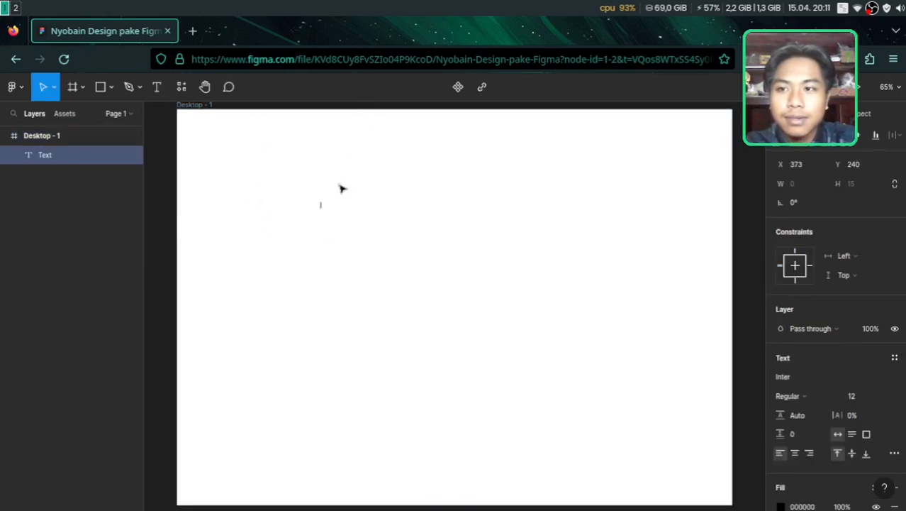
scroll(312, 218, "up", 5)
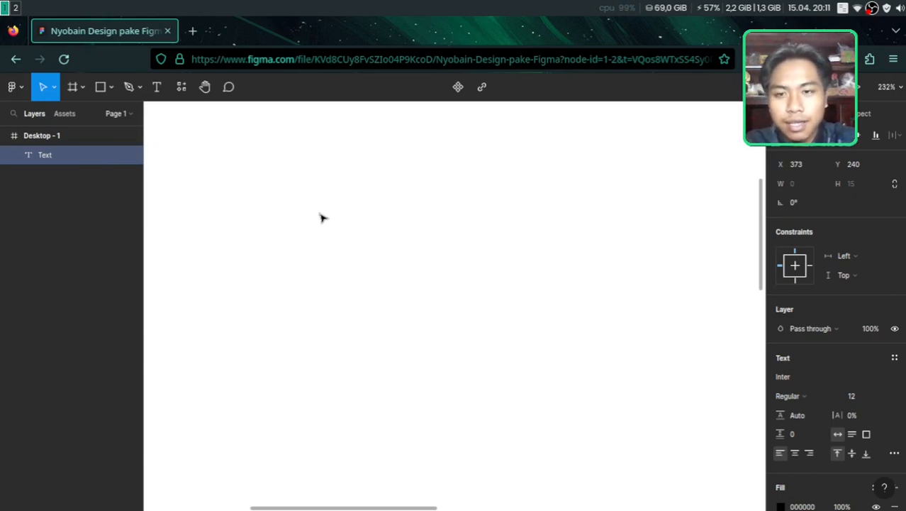
type("H")
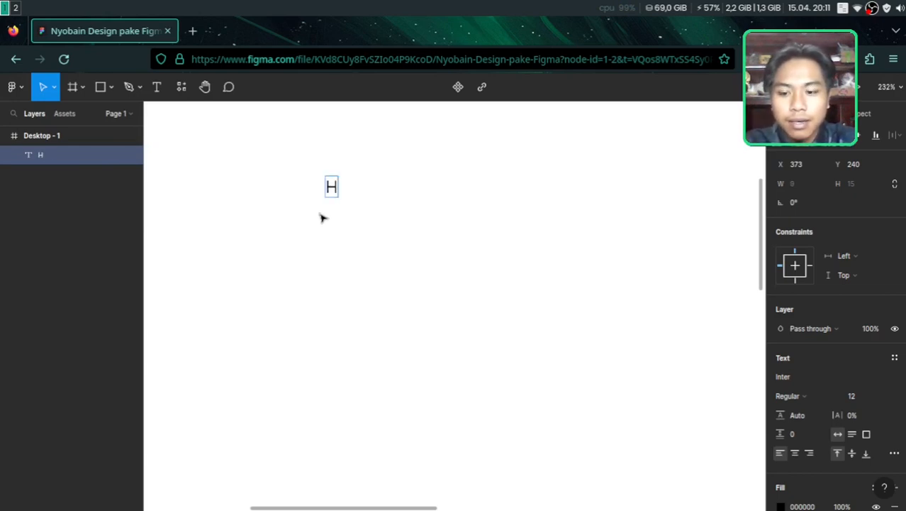
type("ell")
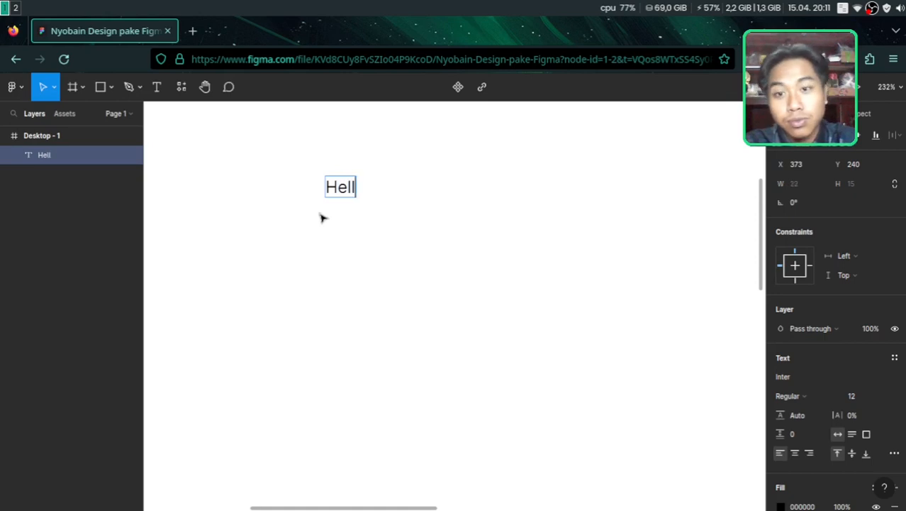
type("o World")
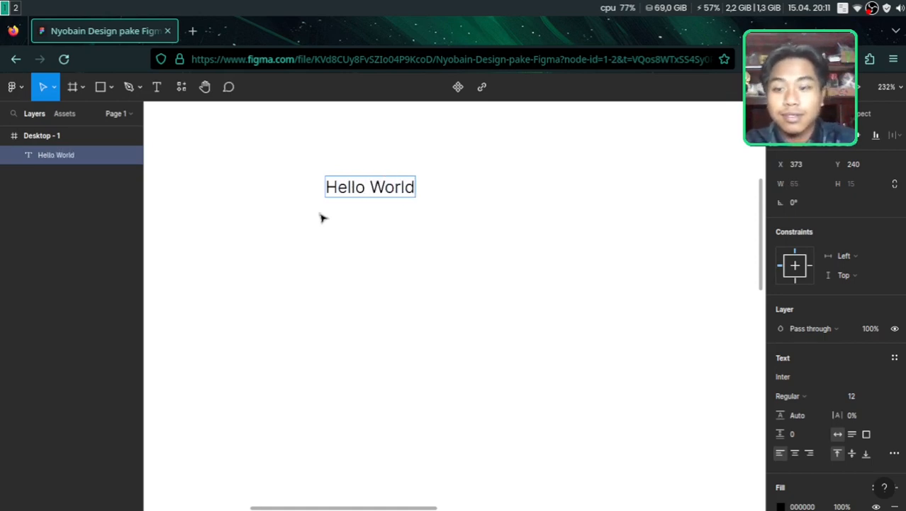
type("!")
scroll(455, 196, "down", 5)
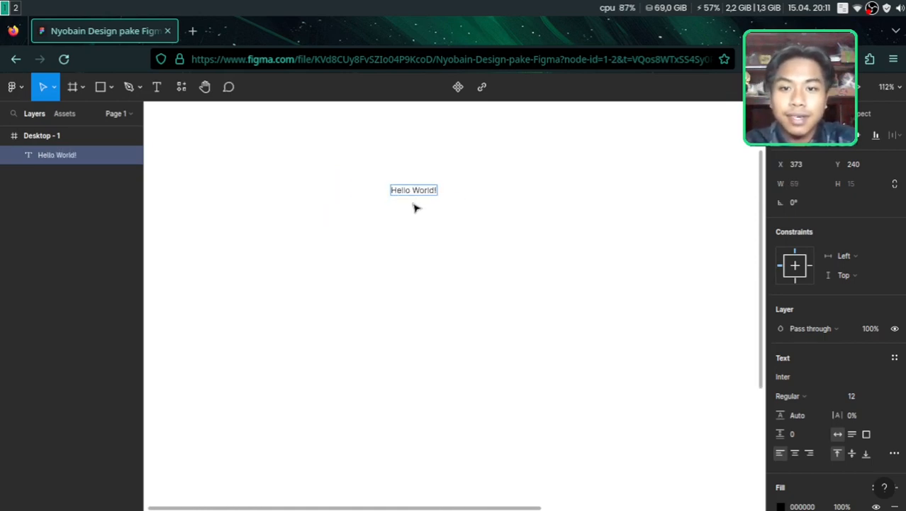
- Look over the "Hello World!" text's design properties and align the text to the horizontal center of the Desktop frame
key("ctrl+a")
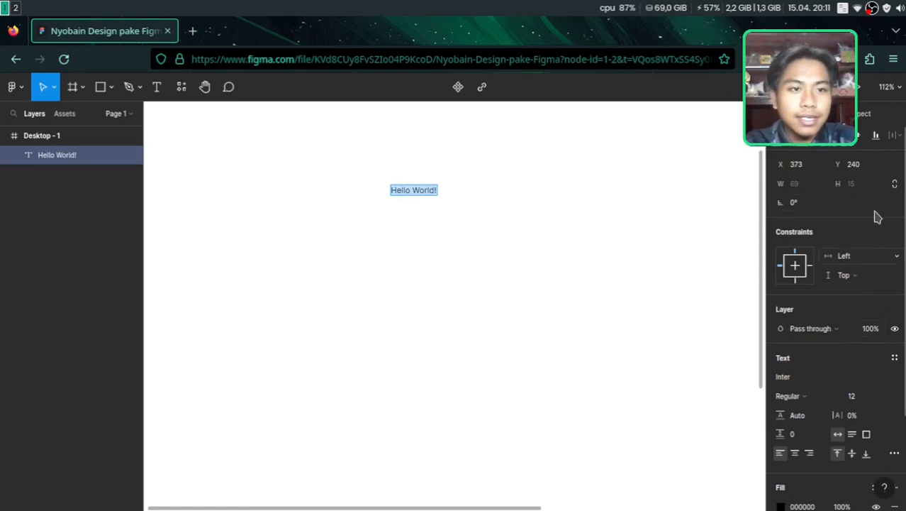
scroll(850, 284, "down", 3)
scroll(845, 294, "up", 3)
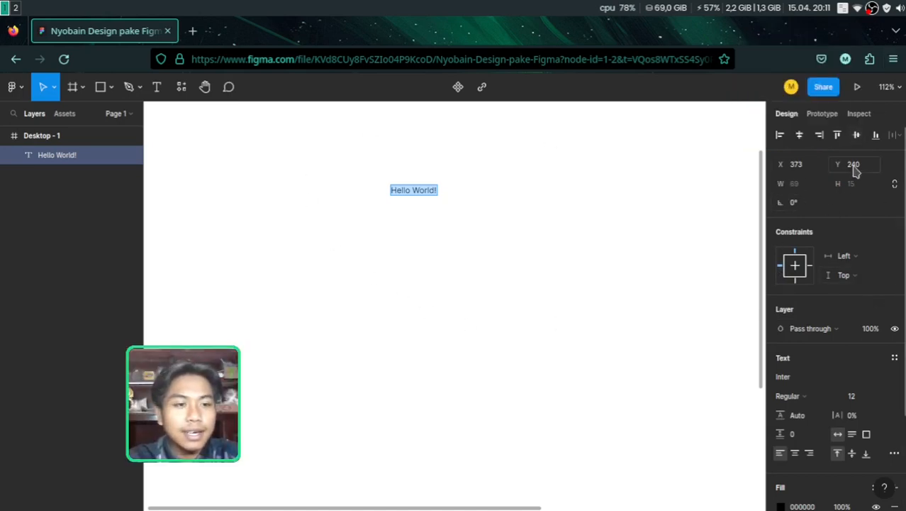
scroll(849, 248, "down", 1)
scroll(849, 248, "up", 1)
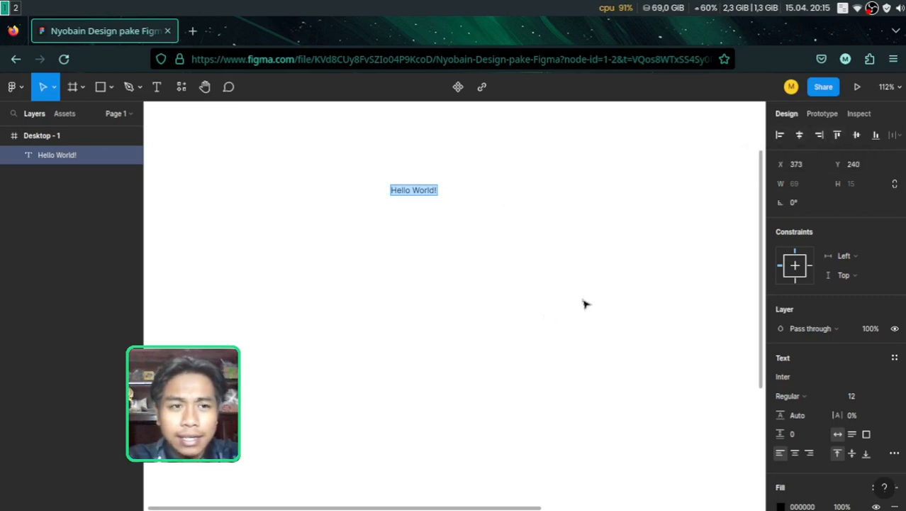
scroll(585, 301, "down", 4)
scroll(584, 303, "up", 2)
key("Escape")
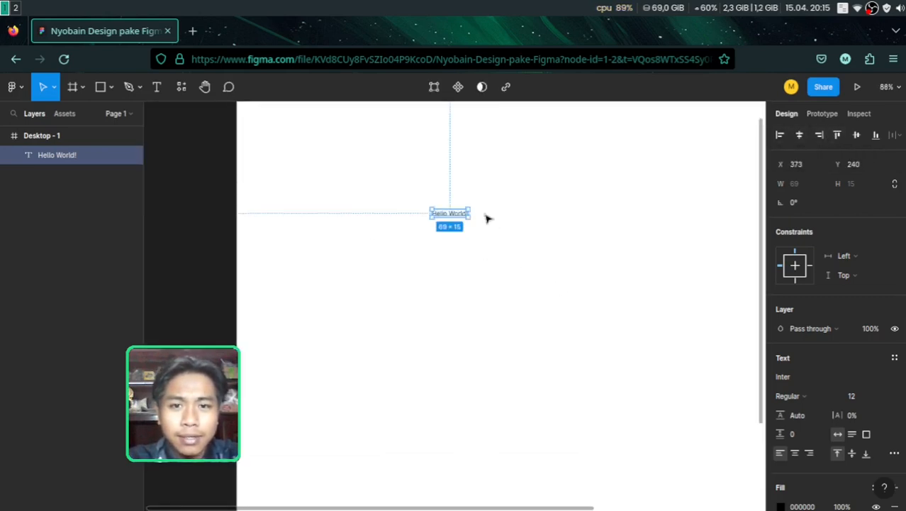
scroll(567, 234, "up", 3)
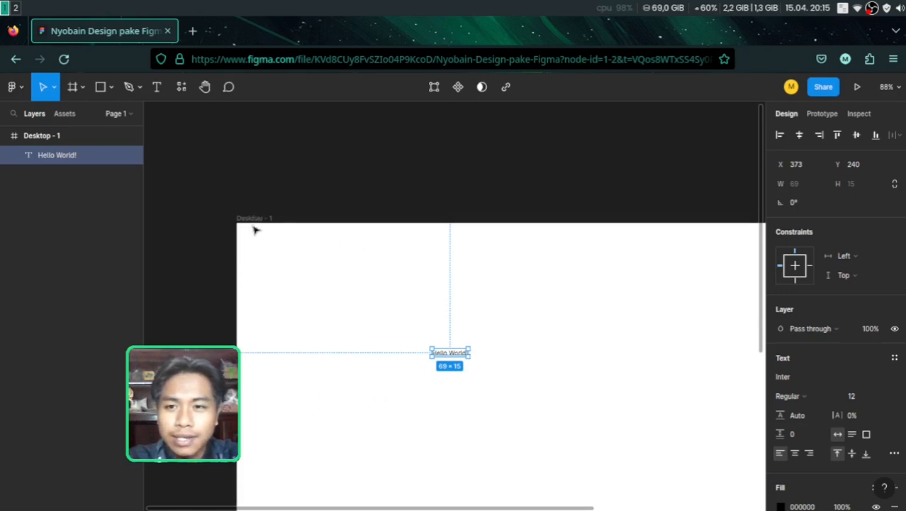
left_click(800, 135)
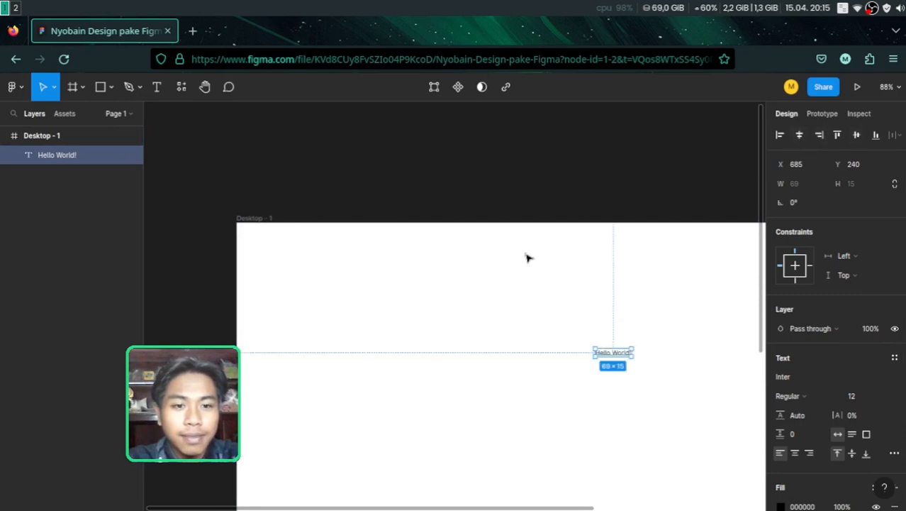
scroll(528, 257, "down", 2)
scroll(678, 275, "right", 2)
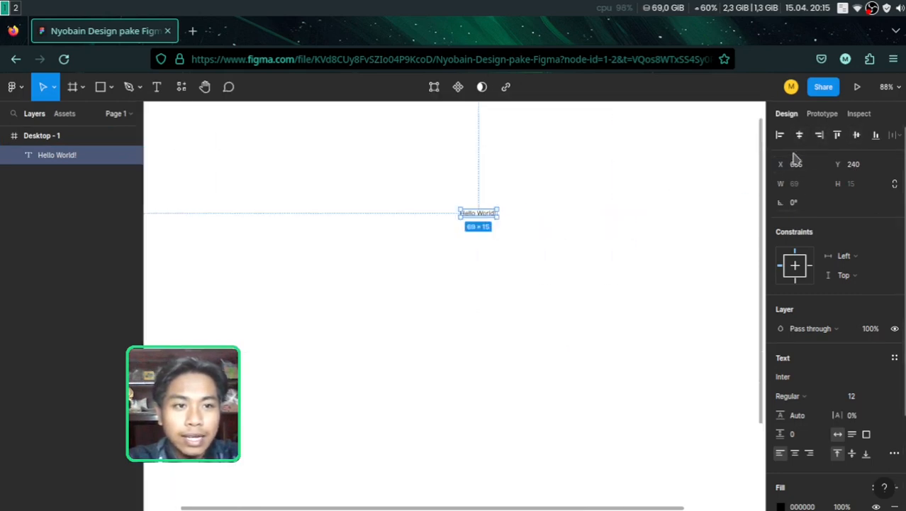
scroll(561, 330, "up", 1)
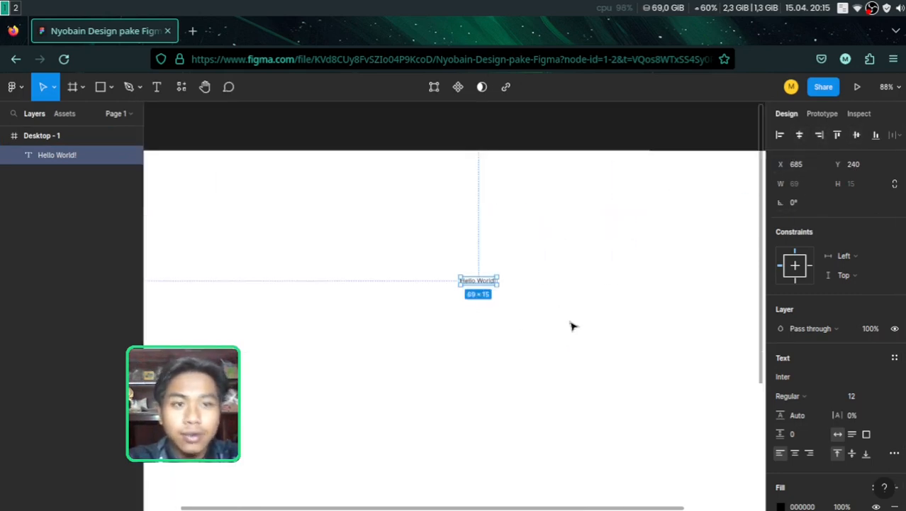
- Change the font of the "Hello World!" text to Poppins
scroll(573, 327, "down", 1)
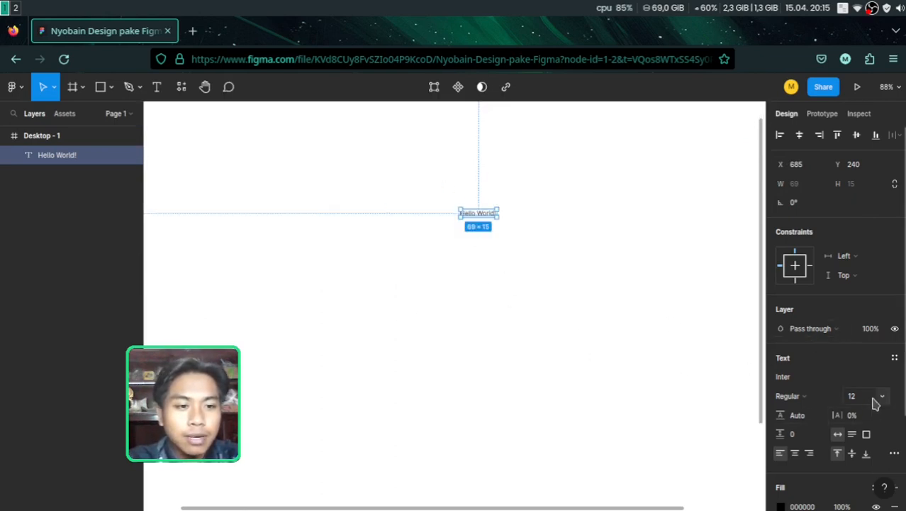
left_click(797, 377)
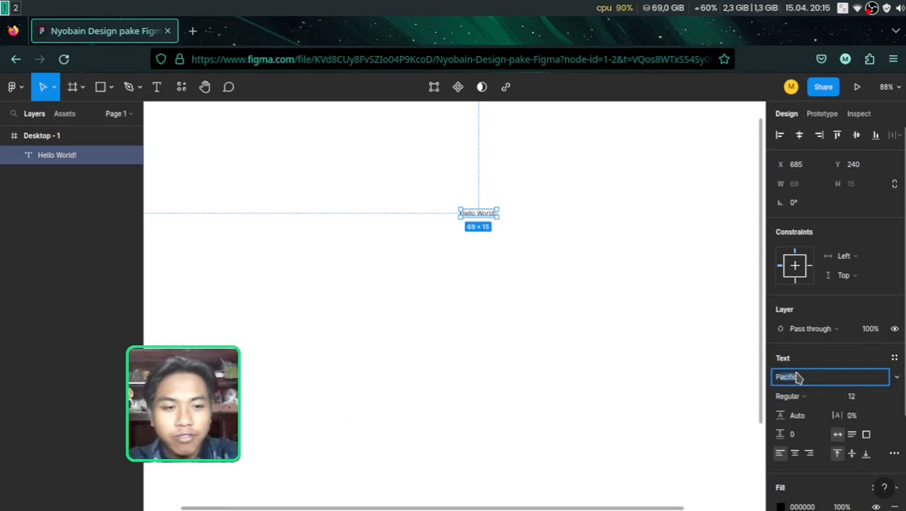
type("Poppi")
key("Return")
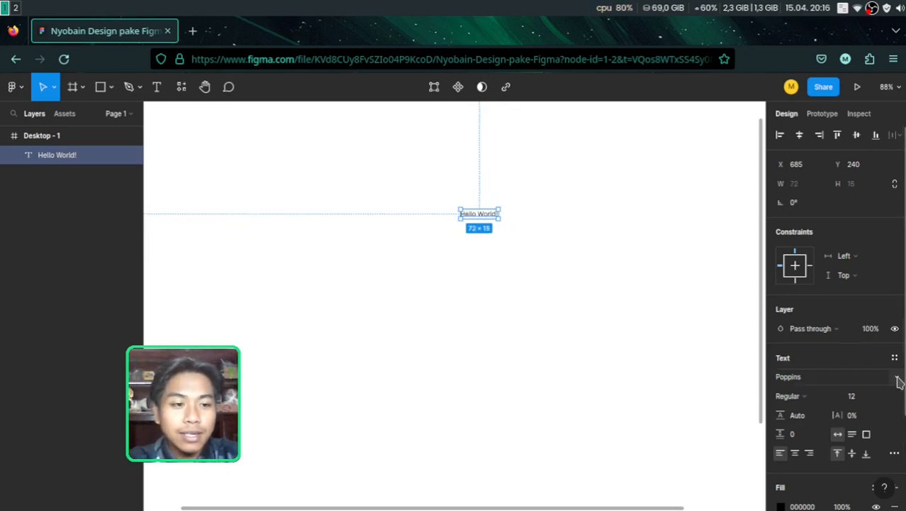
- Browse the list of available fonts for the text, looking through the families that follow Poppins
left_click(873, 385)
scroll(841, 482, "down", 5)
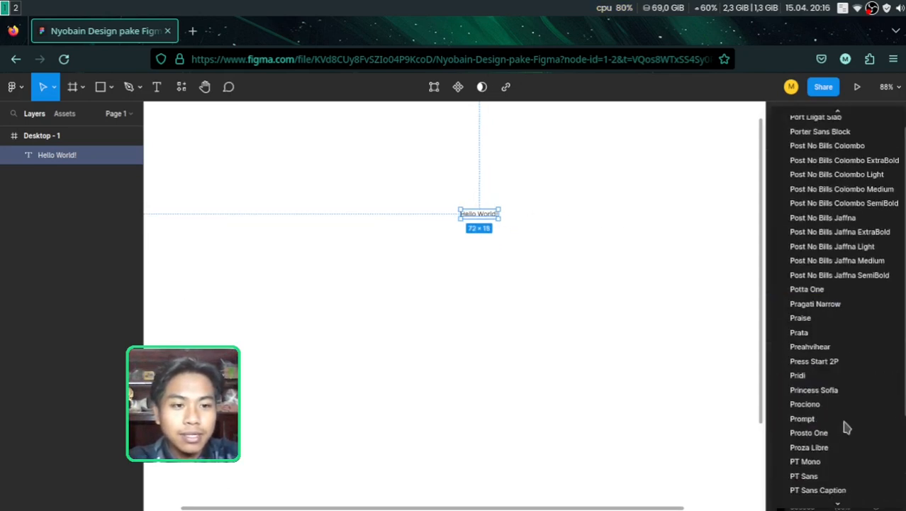
scroll(846, 426, "down", 5)
scroll(848, 428, "down", 15)
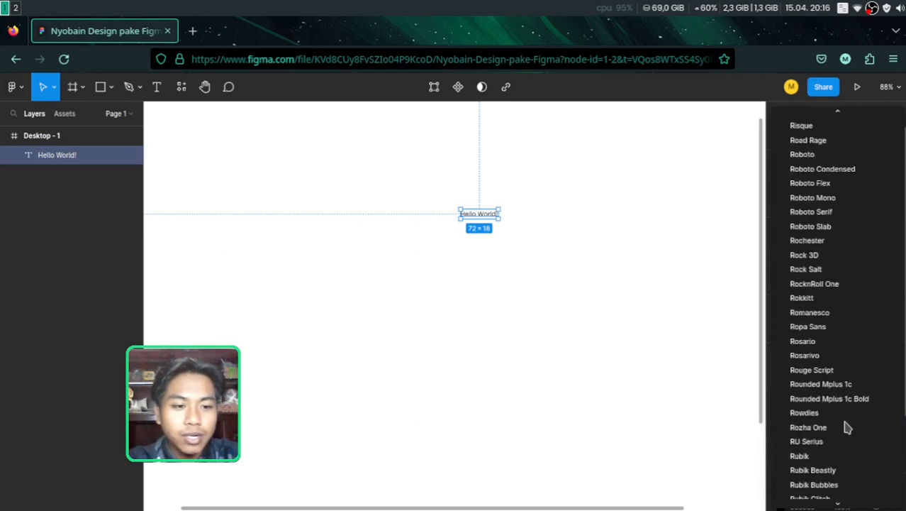
scroll(845, 425, "down", 3)
scroll(844, 426, "up", 12)
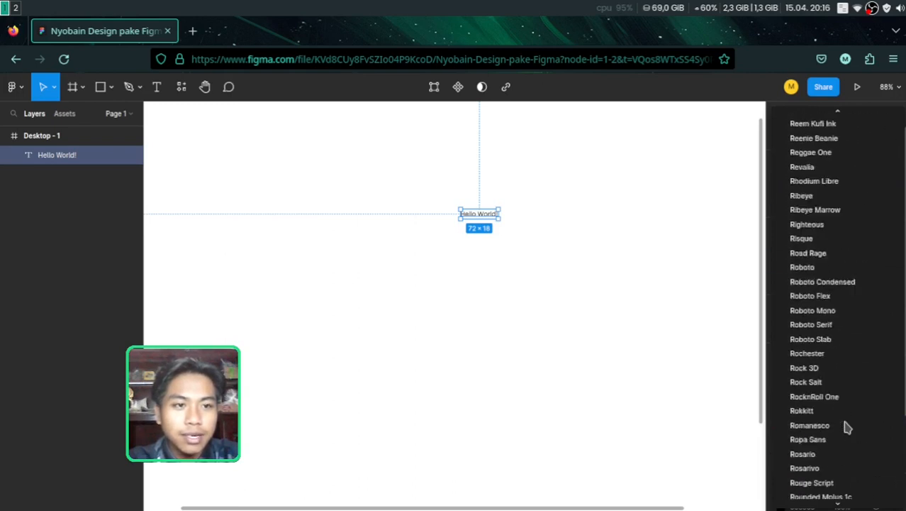
key("Escape")
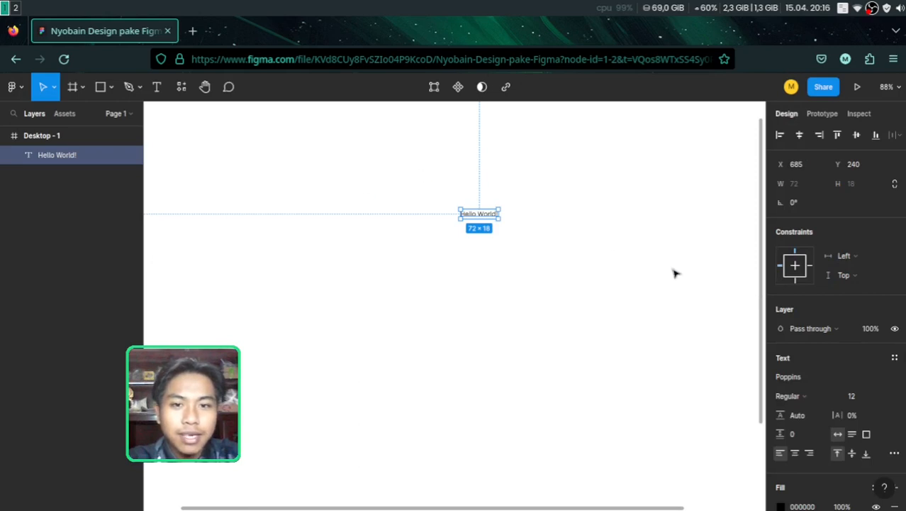
- Set the "Hello World!" text to the ExtraBold weight and a font size of 128
left_click(820, 398)
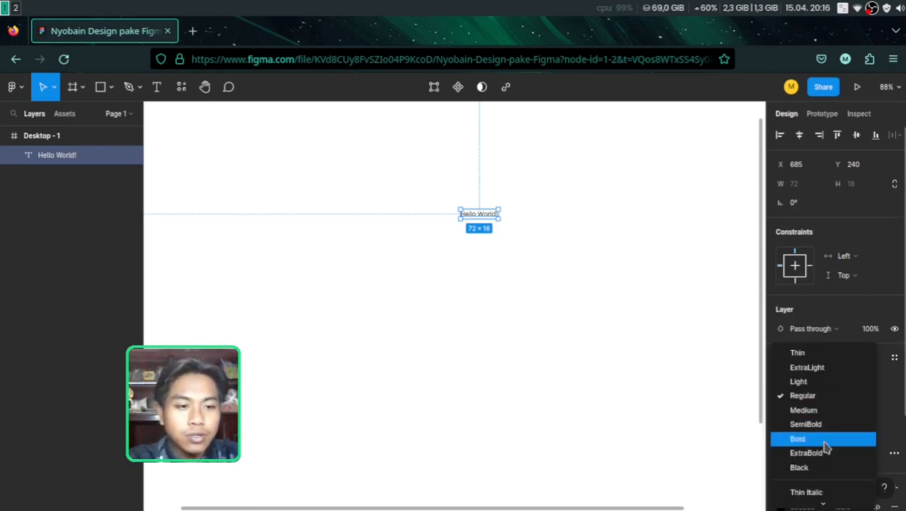
left_click(822, 454)
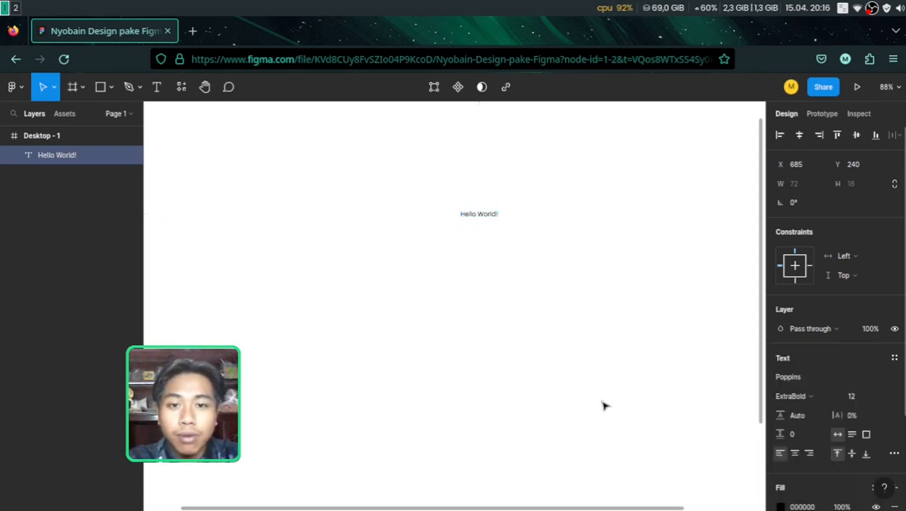
left_click(883, 401)
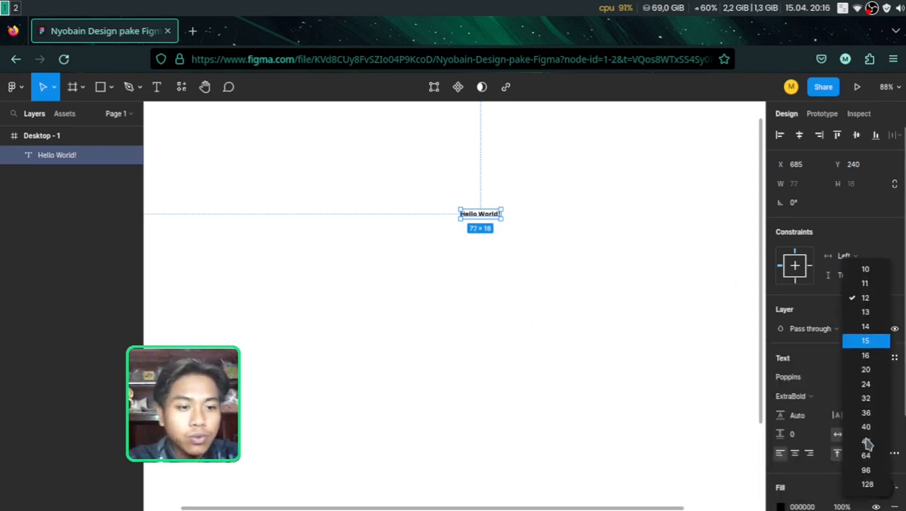
left_click(871, 483)
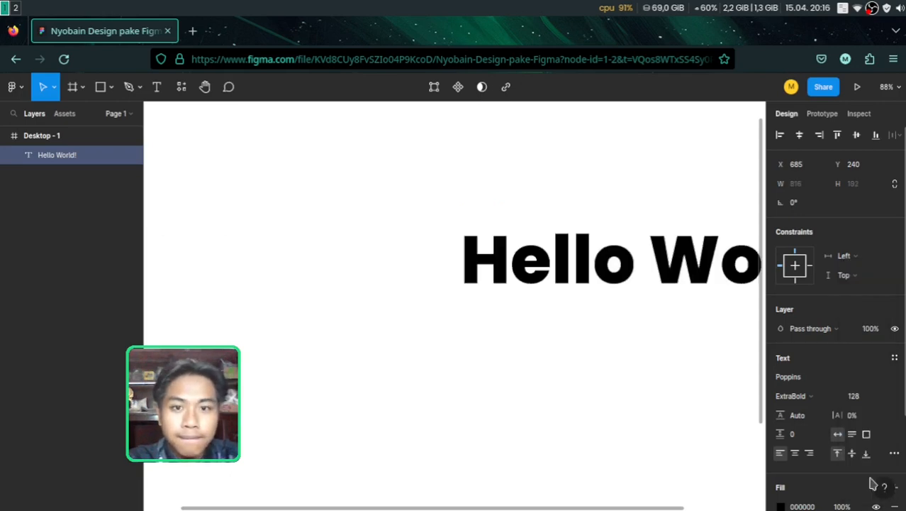
- Move the enlarged text back into the upper middle of the Desktop frame, at about X 312, Y 237
scroll(449, 245, "down", 3)
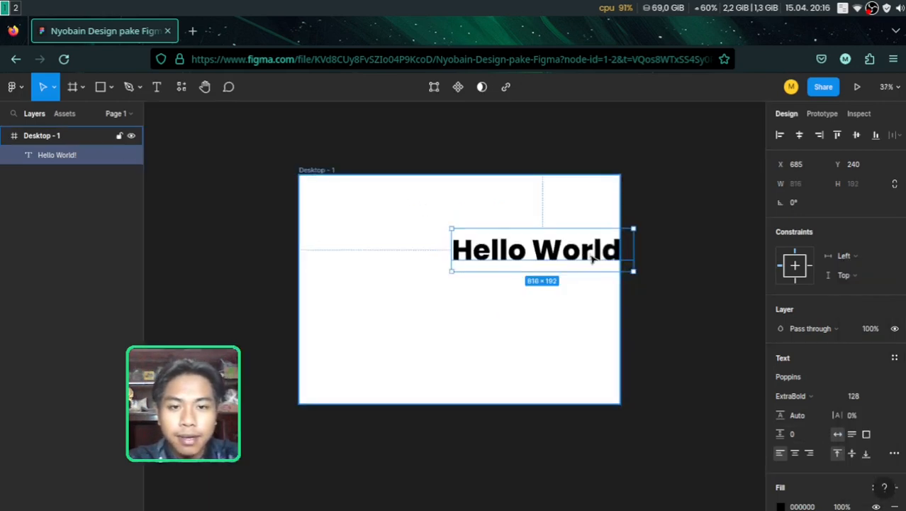
left_click_drag(594, 257, 541, 242)
scroll(482, 259, "up", 3)
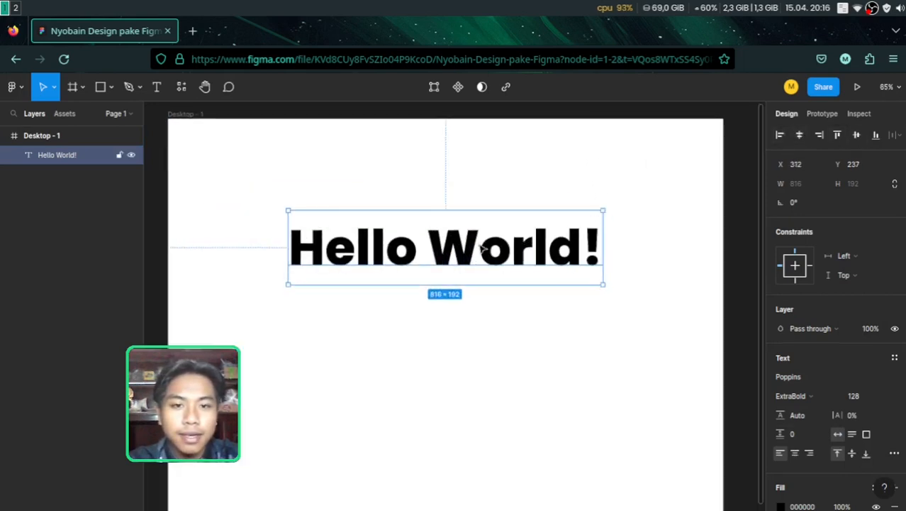
- Select only the word "World!" within the text and give it a solid purple fill, about 8737AC
double_click(435, 252)
left_click(435, 249)
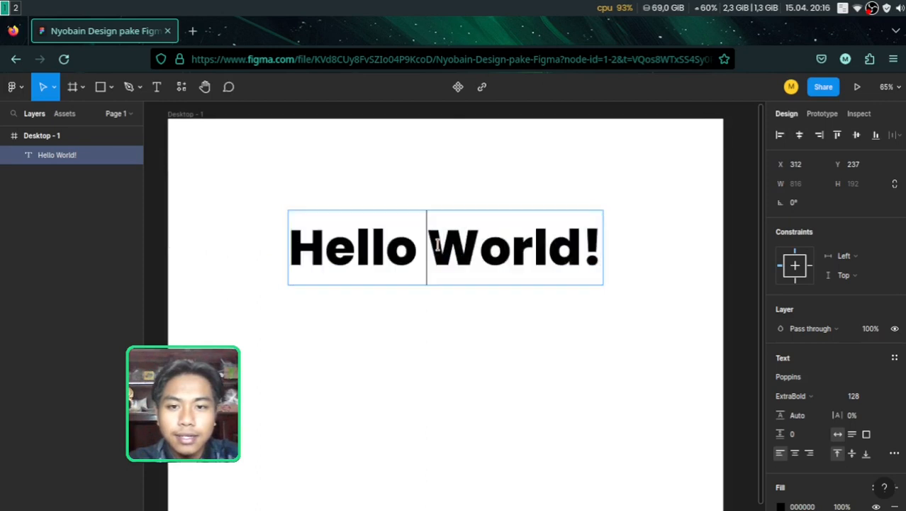
left_click_drag(435, 248, 643, 245)
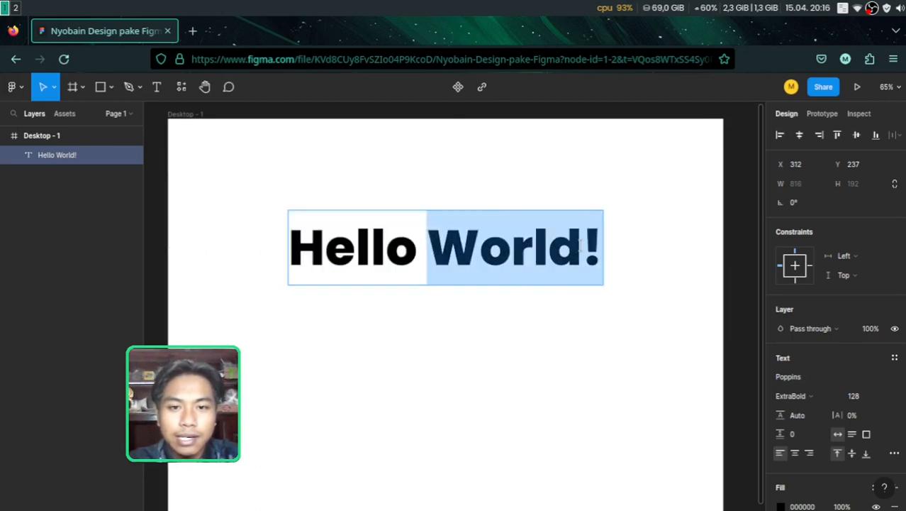
scroll(851, 390, "down", 2)
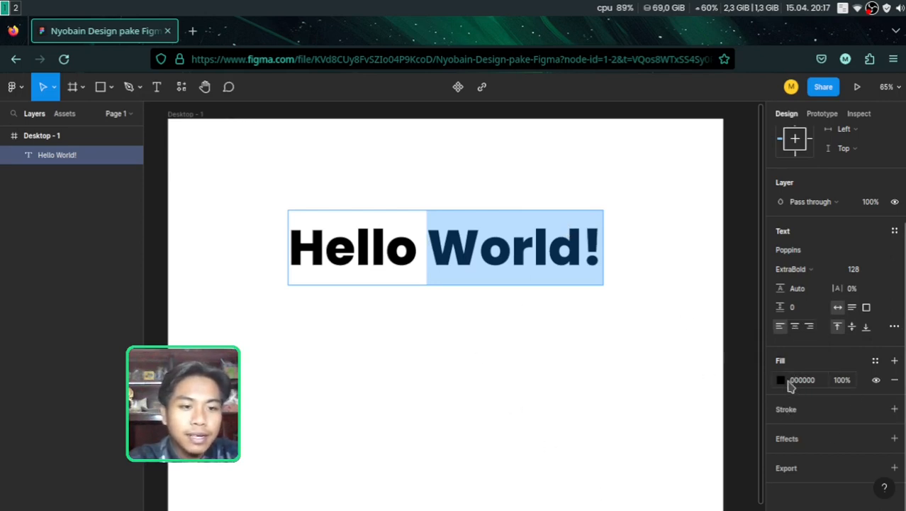
left_click(781, 380)
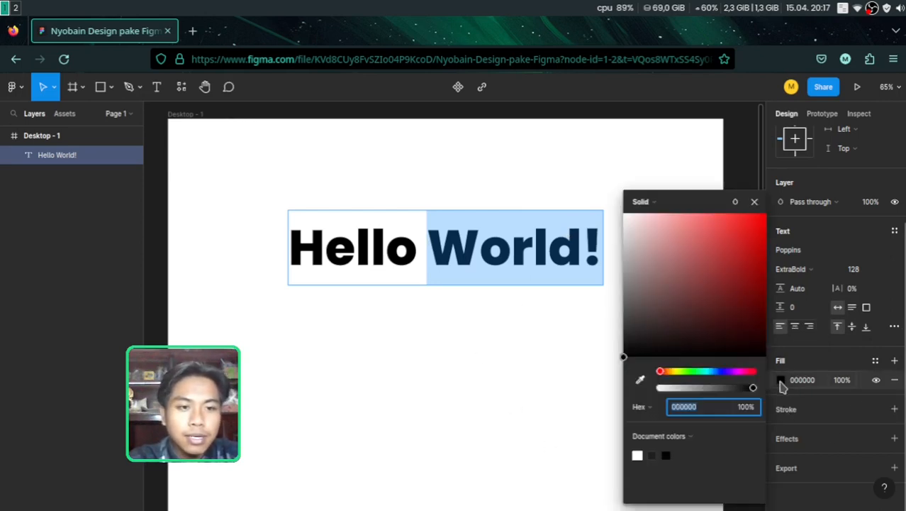
left_click_drag(722, 269, 761, 297)
left_click_drag(736, 352, 663, 312)
left_click_drag(734, 246, 718, 259)
mouse_move(719, 371)
left_mouse_down()
mouse_move(733, 378)
mouse_move(700, 376)
mouse_move(734, 372)
left_mouse_up()
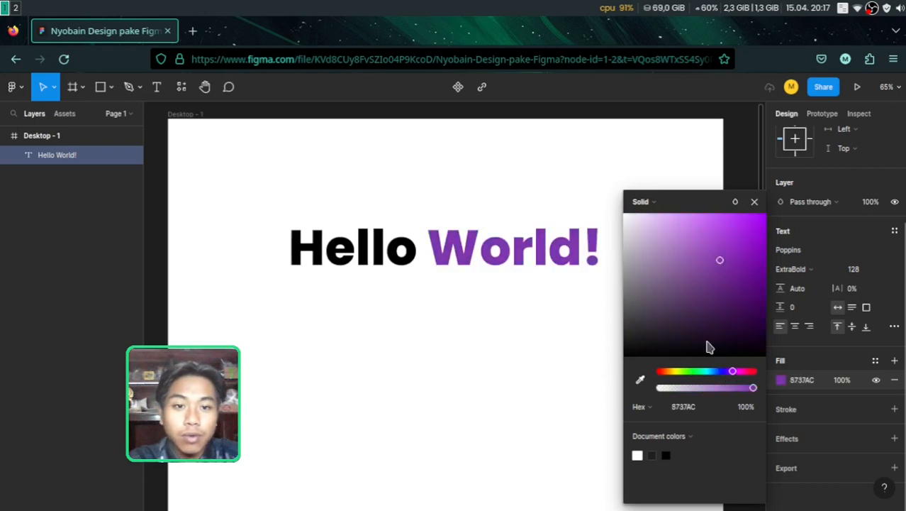
- Try the Radial and Angular gradient fill types on the word "World!"
left_click(650, 204)
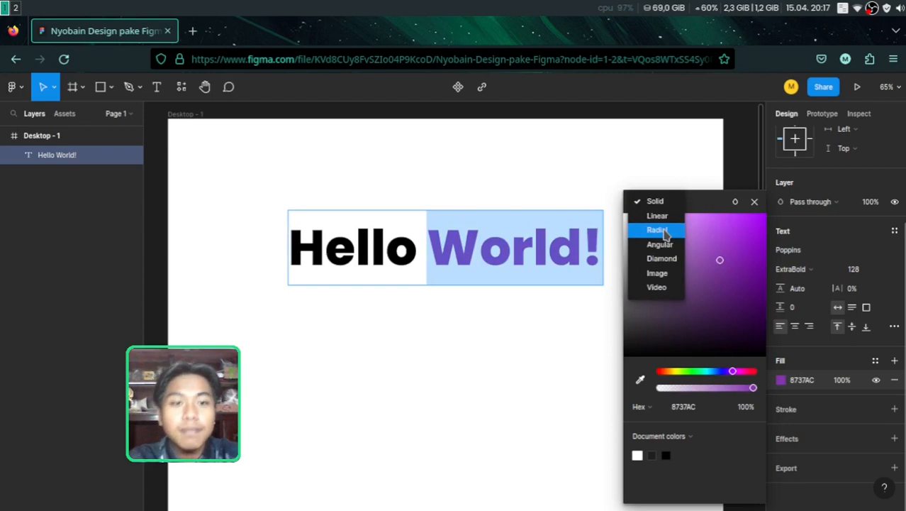
left_click(657, 230)
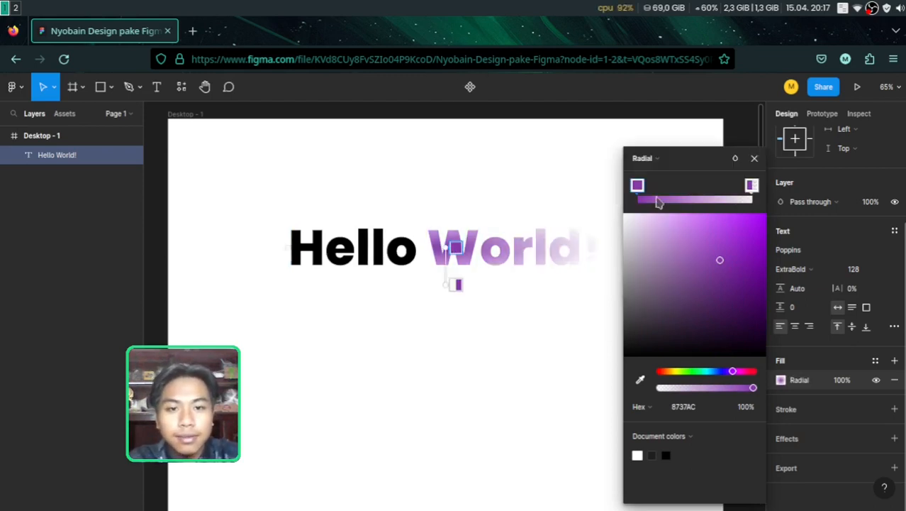
left_click(649, 160)
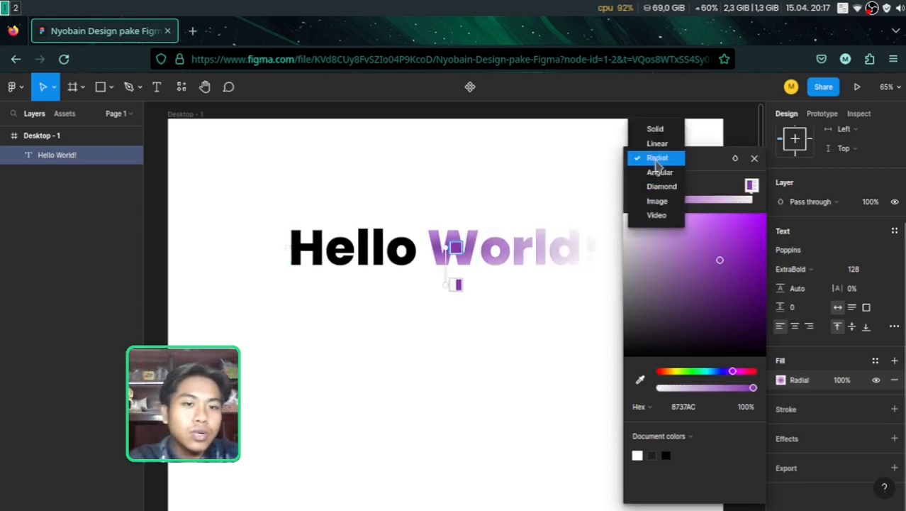
left_click(661, 171)
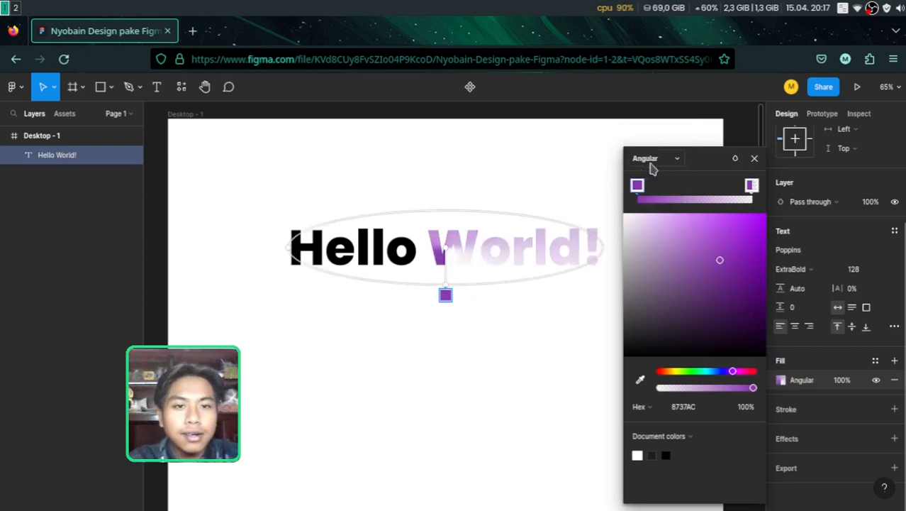
- Apply a Linear gradient fill to "World!" and slant it by moving its start handle above the word's end
left_click(651, 161)
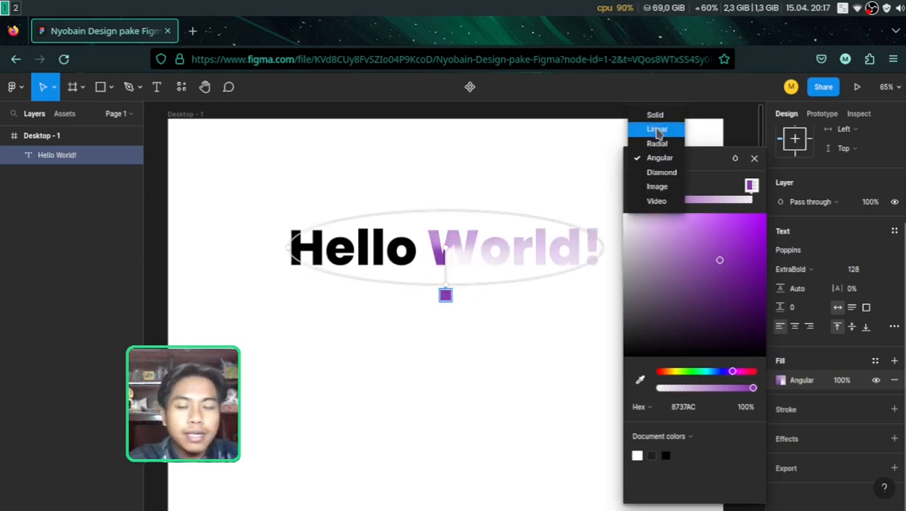
left_click(657, 130)
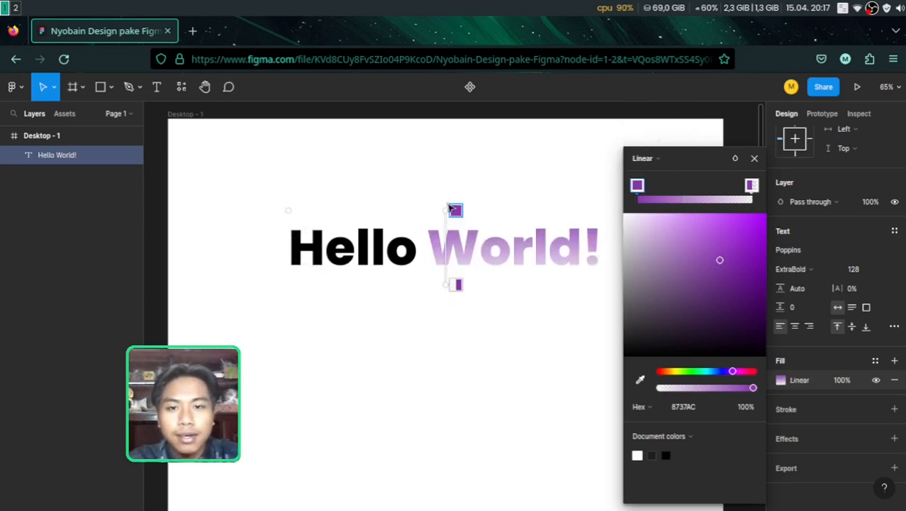
left_click_drag(444, 211, 586, 219)
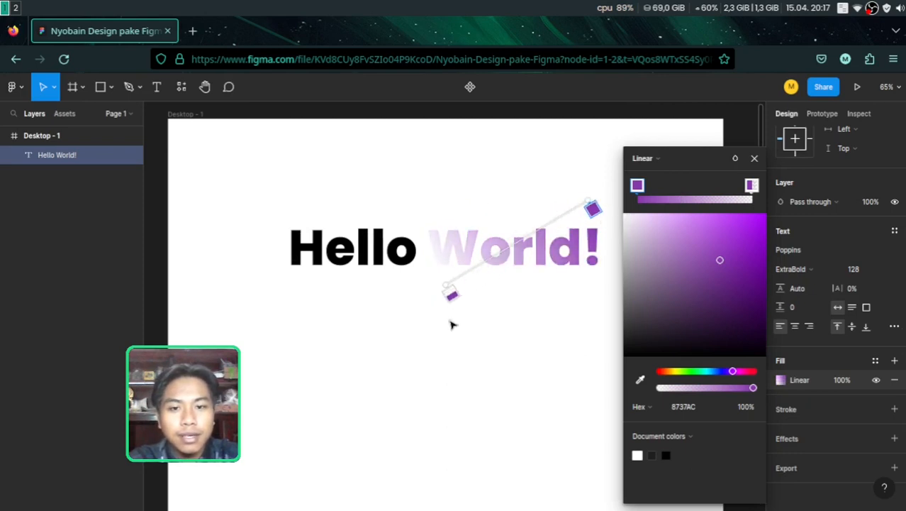
- Set the gradient's transparent end stop to a bright green of about 0BF693 at 100% opacity
left_click(753, 184)
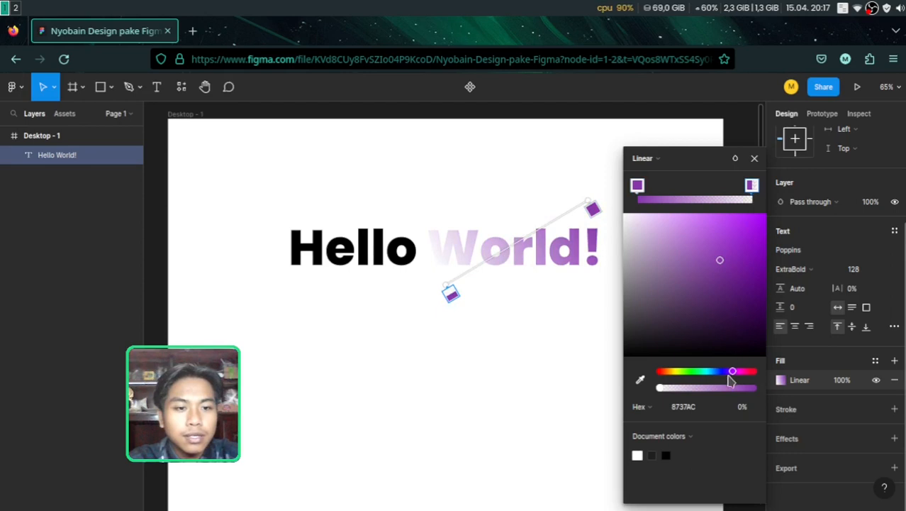
left_click_drag(736, 389, 718, 371)
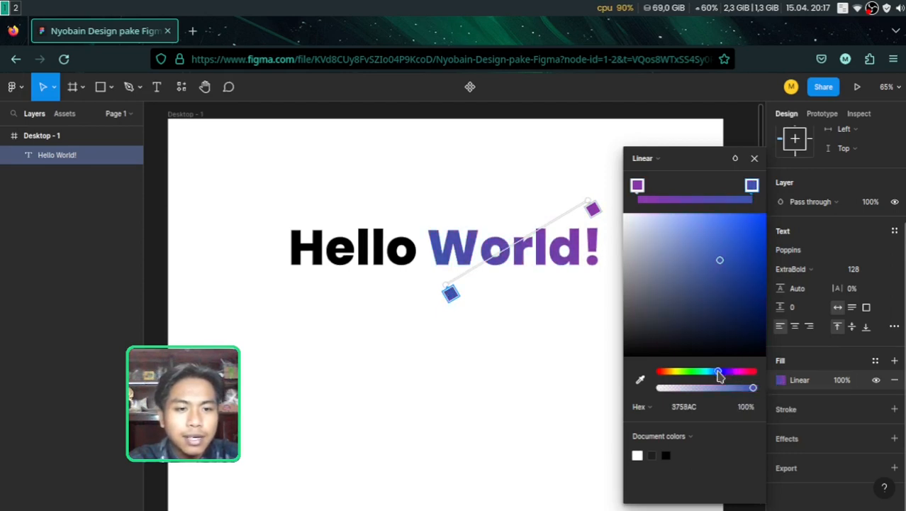
left_click_drag(738, 257, 735, 216)
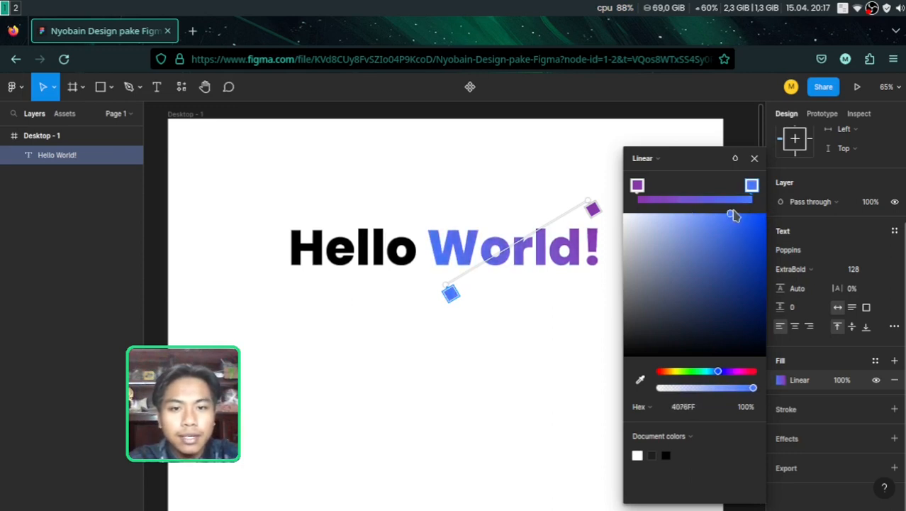
left_click(700, 373)
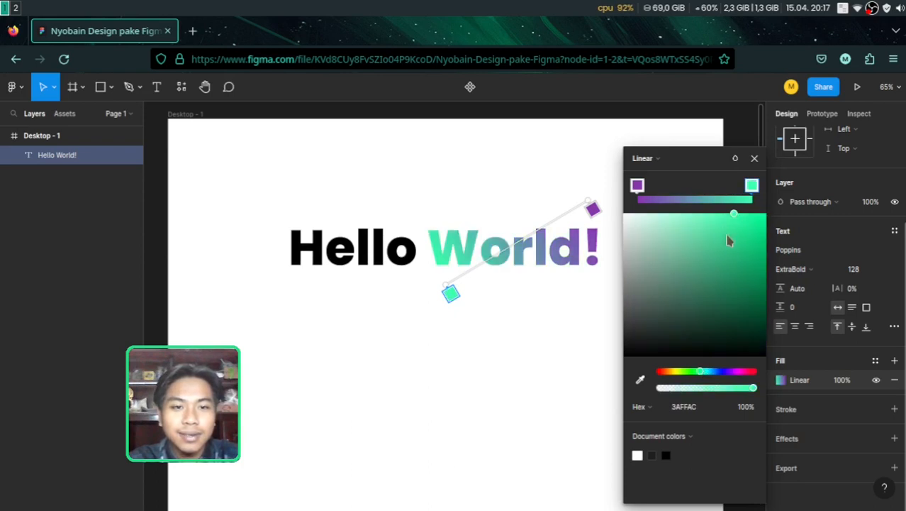
left_click_drag(732, 214, 763, 224)
- Recolor the gradient's purple start stop to a vivid blue of about 4122FF and deselect the text
left_click(638, 186)
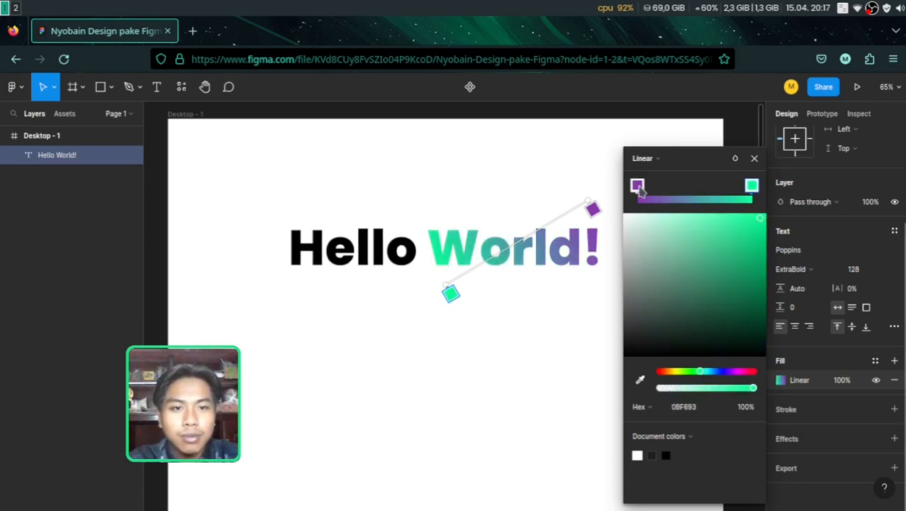
left_click(724, 371)
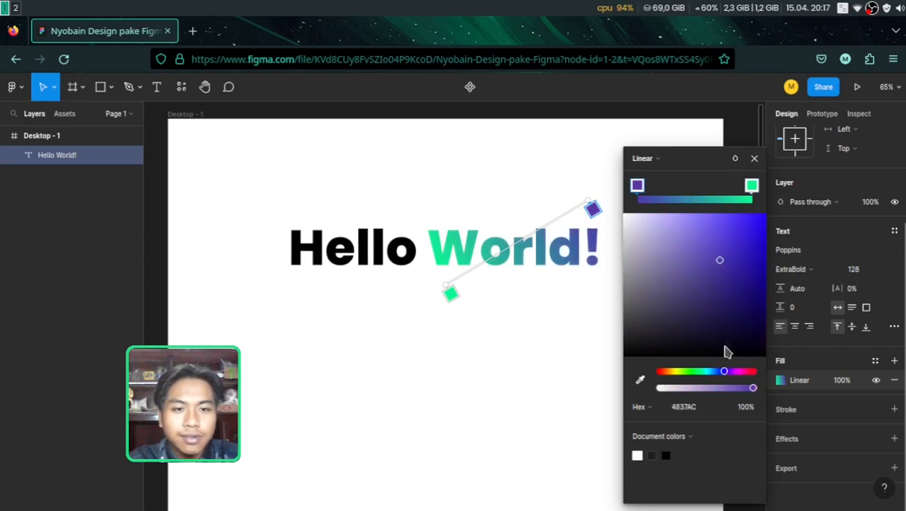
left_click(755, 235)
left_click_drag(738, 302, 748, 220)
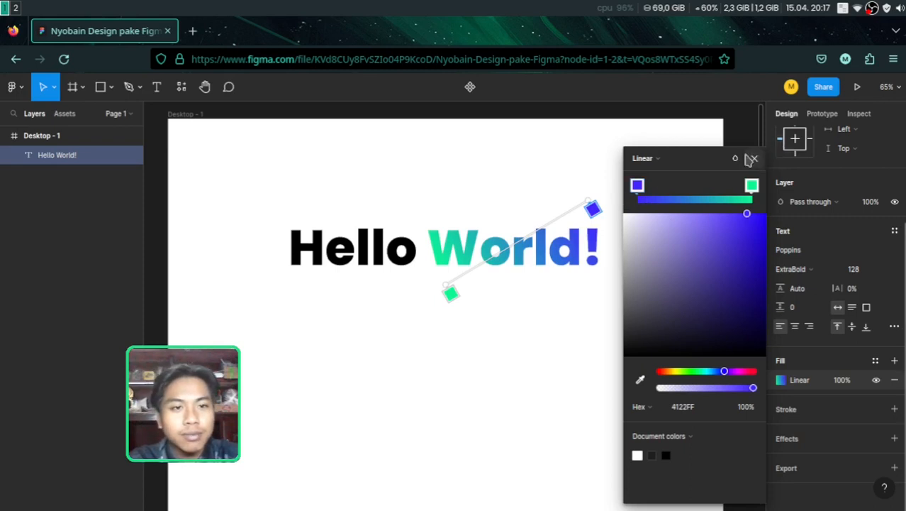
key("Escape")
left_click(567, 340)
scroll(567, 337, "down", 3)
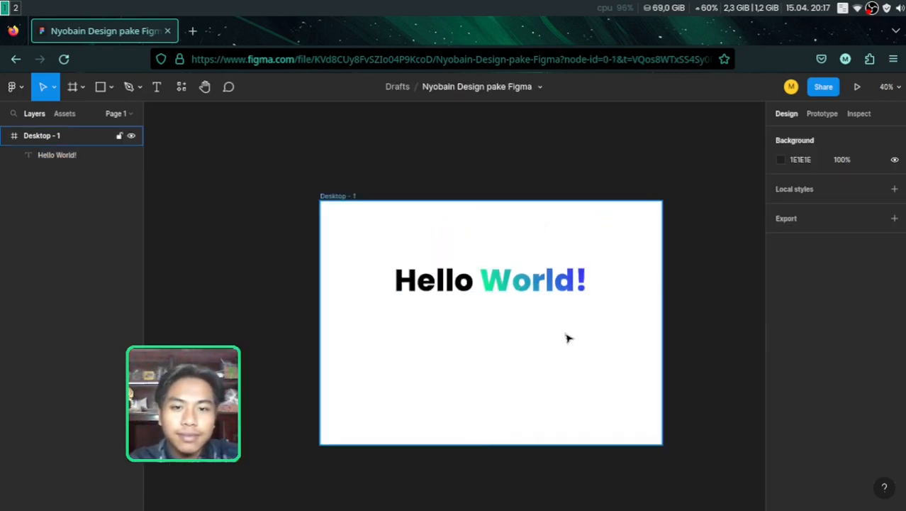
scroll(399, 280, "up", 3)
scroll(399, 280, "down", 3)
scroll(575, 287, "up", 2)
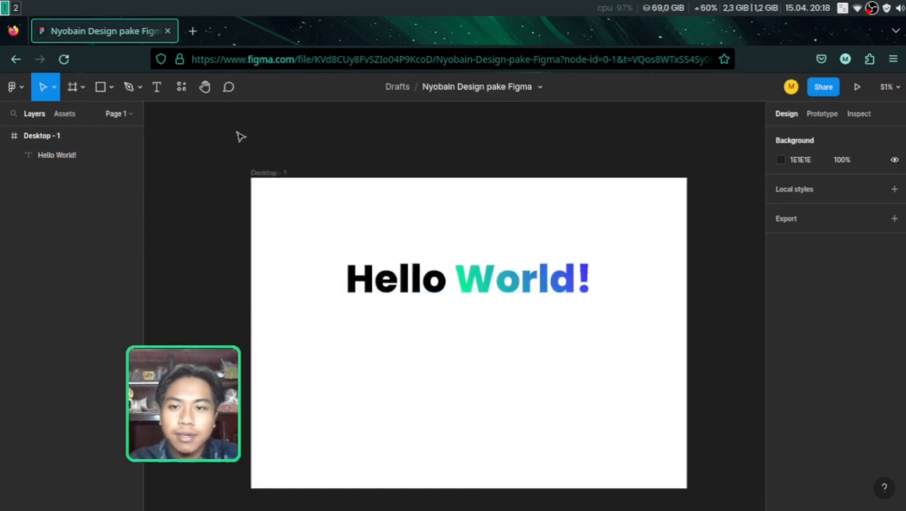
- Rename the Desktop - 1 frame as Website
left_click(268, 173)
left_click(274, 172)
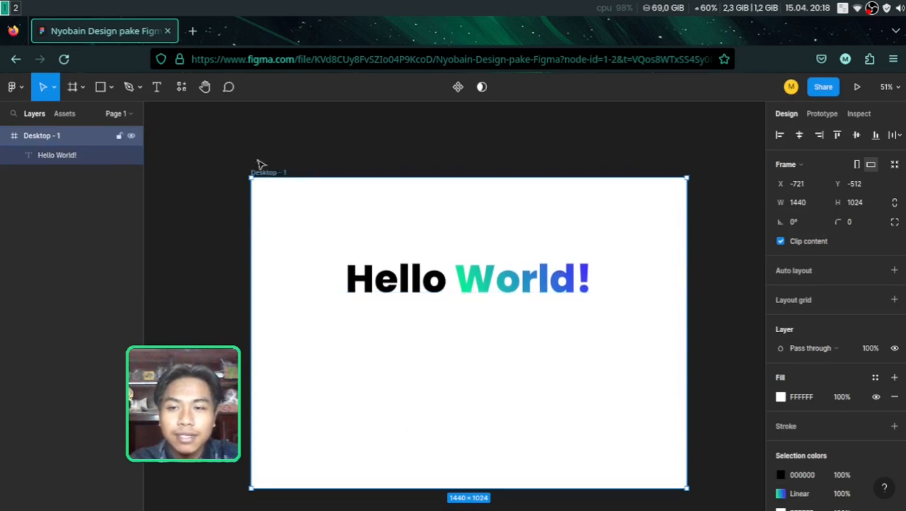
key("Escape")
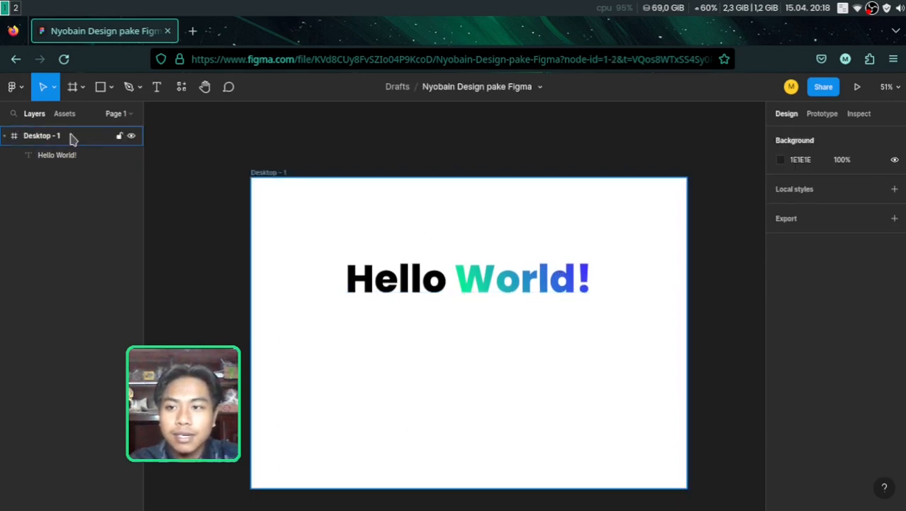
left_click(72, 139)
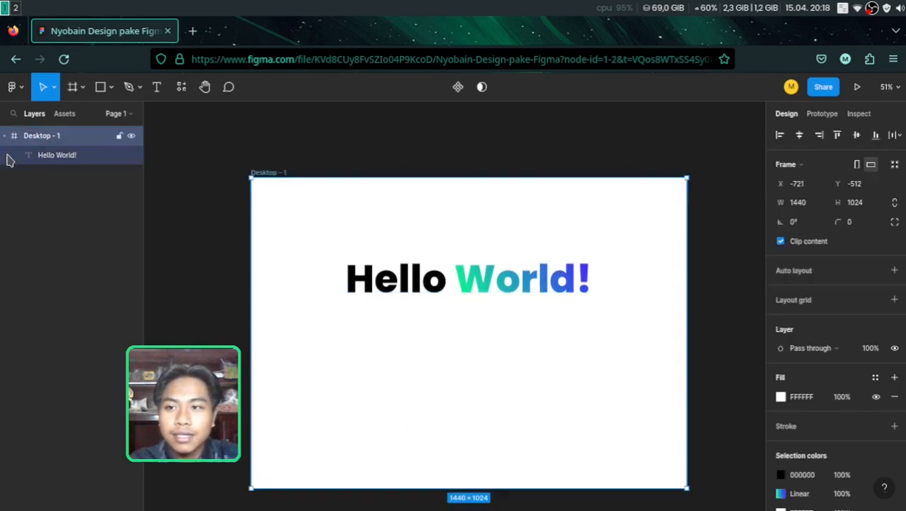
double_click(58, 138)
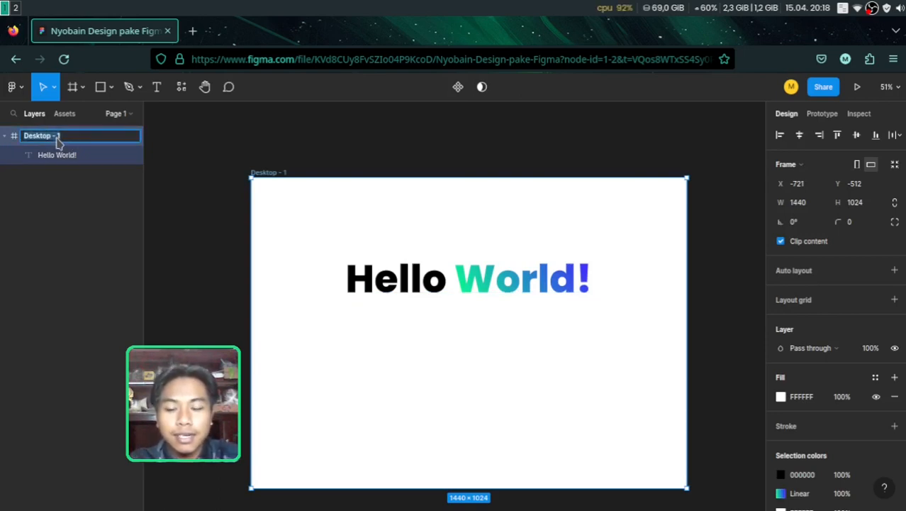
type("Website")
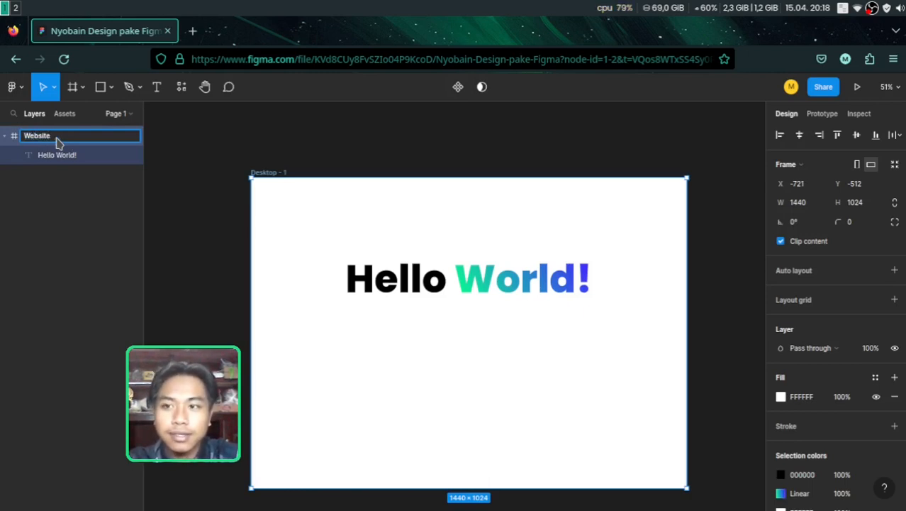
key("Return")
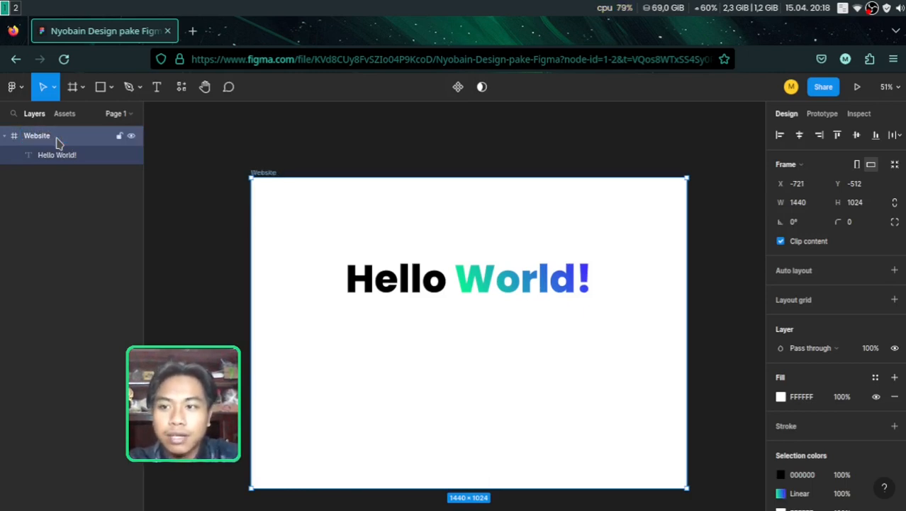
- Rename the frame that holds the "Hello World!" text as Dashboard
double_click(58, 139)
type("shboard")
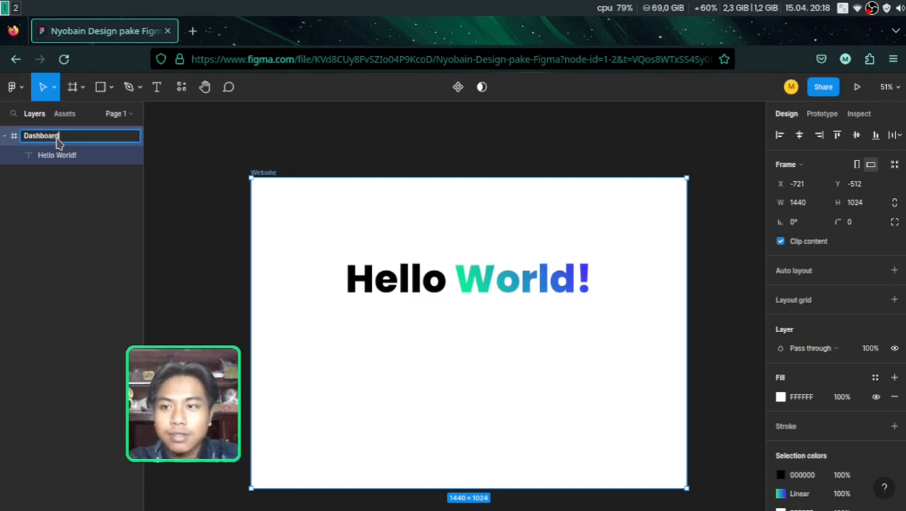
key("Return")
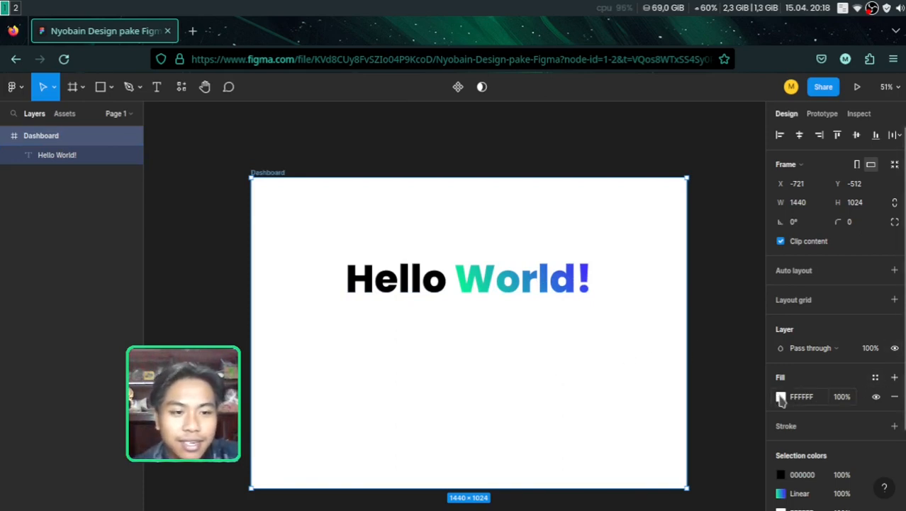
- Change the Dashboard frame's solid fill to a dark grey, 303030
scroll(781, 399, "down", 3)
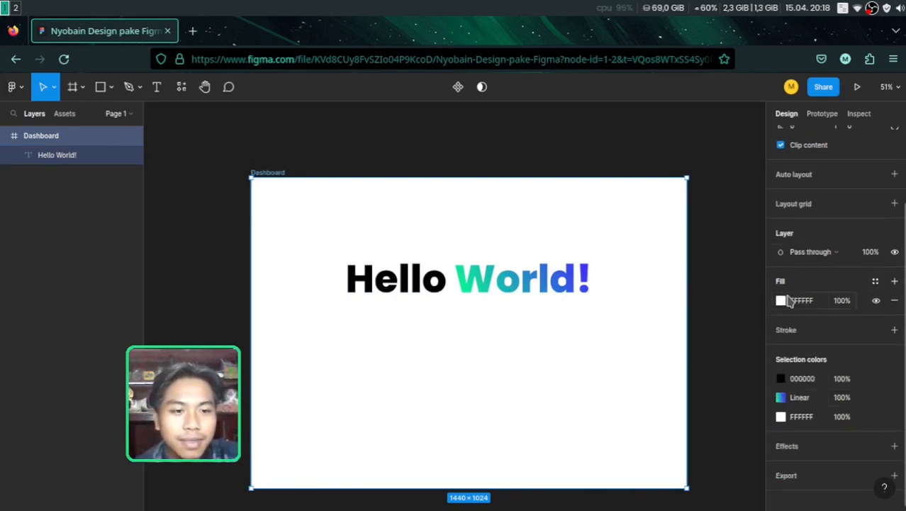
left_click(781, 301)
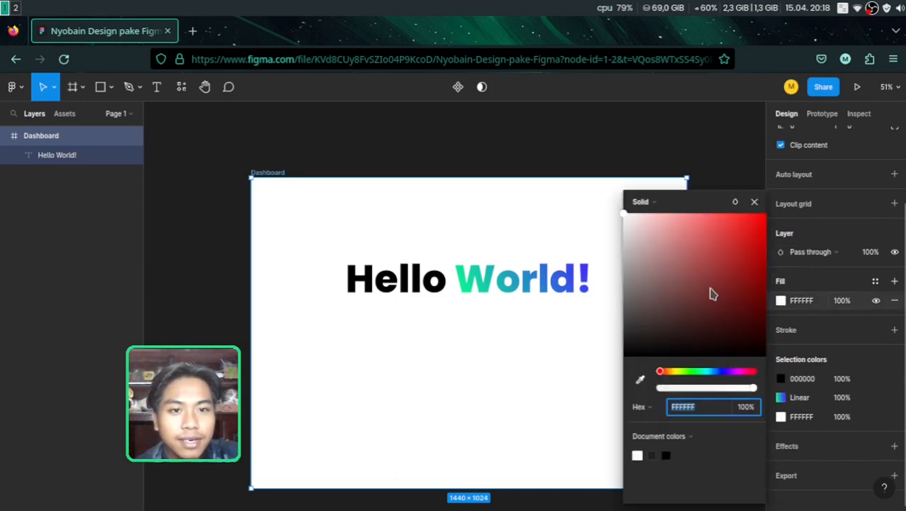
left_click(672, 253)
left_click_drag(659, 325, 636, 319)
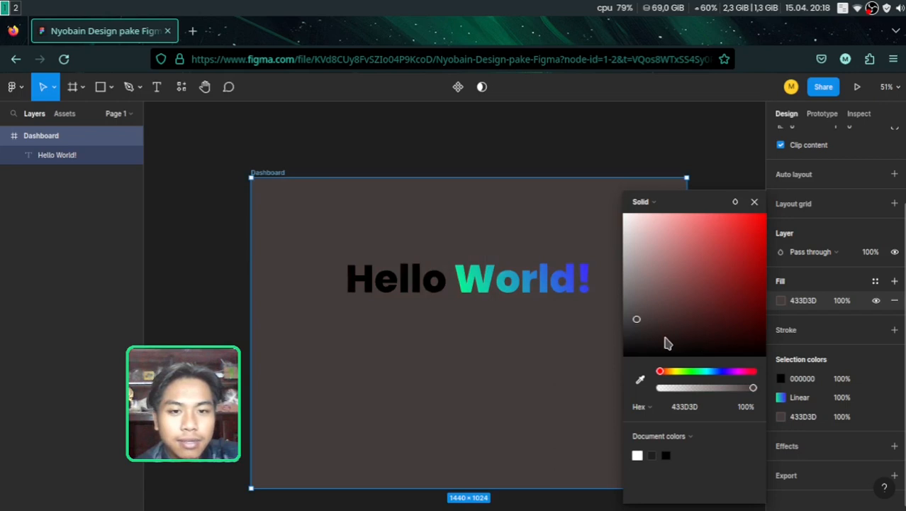
left_click(638, 324)
left_click_drag(636, 325, 624, 338)
left_click(754, 202)
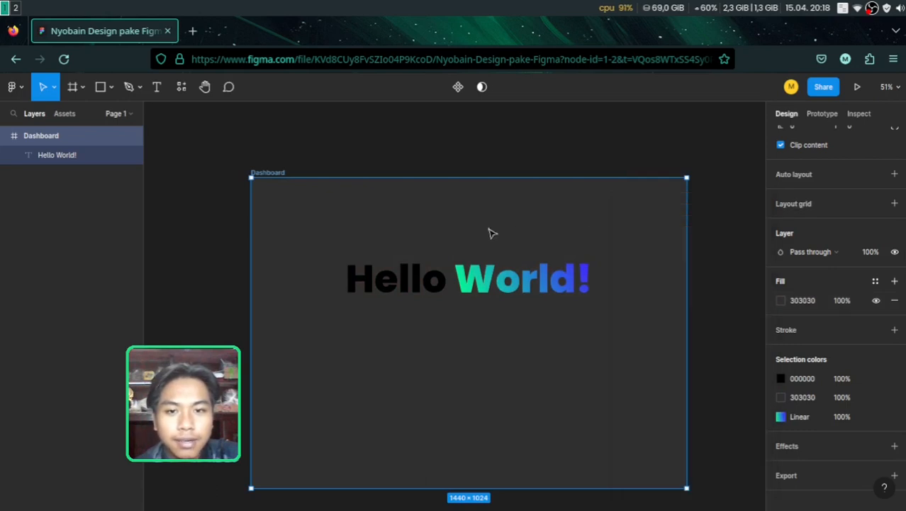
- Recolor only the word "Hello" to white, FFFFFF, and deselect the text
double_click(423, 284)
left_click_drag(439, 275, 324, 265)
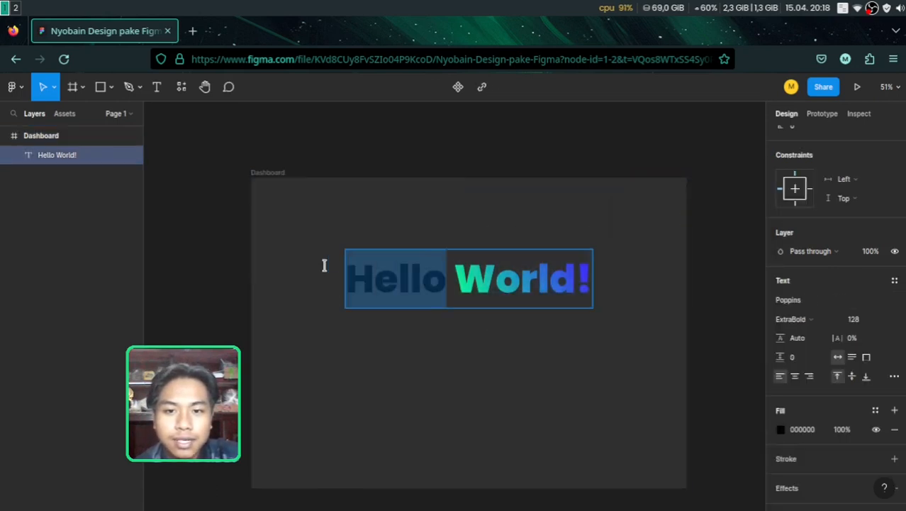
left_click(780, 429)
left_click_drag(682, 298, 541, 144)
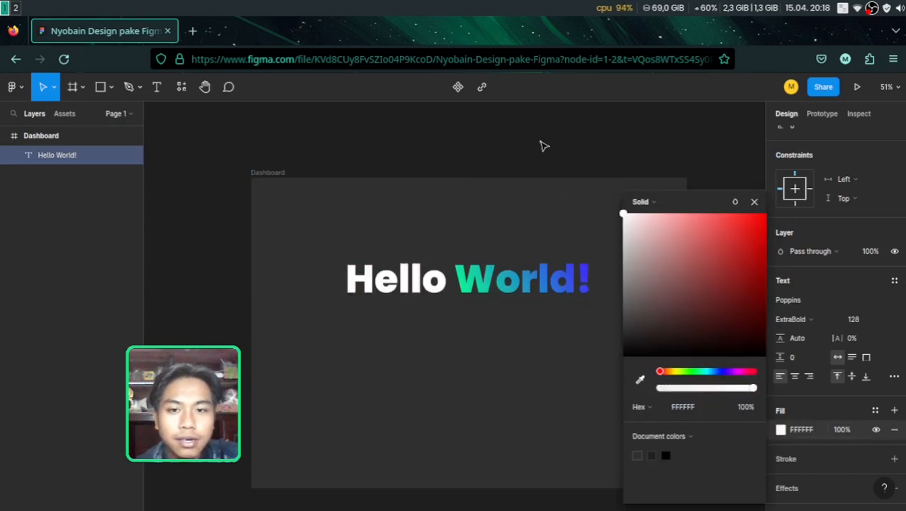
left_click(755, 202)
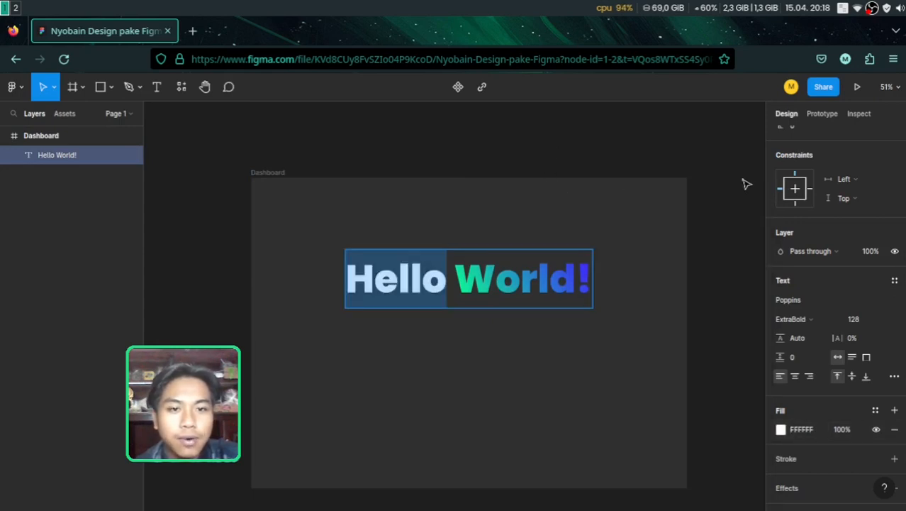
key("Escape")
left_click(486, 246)
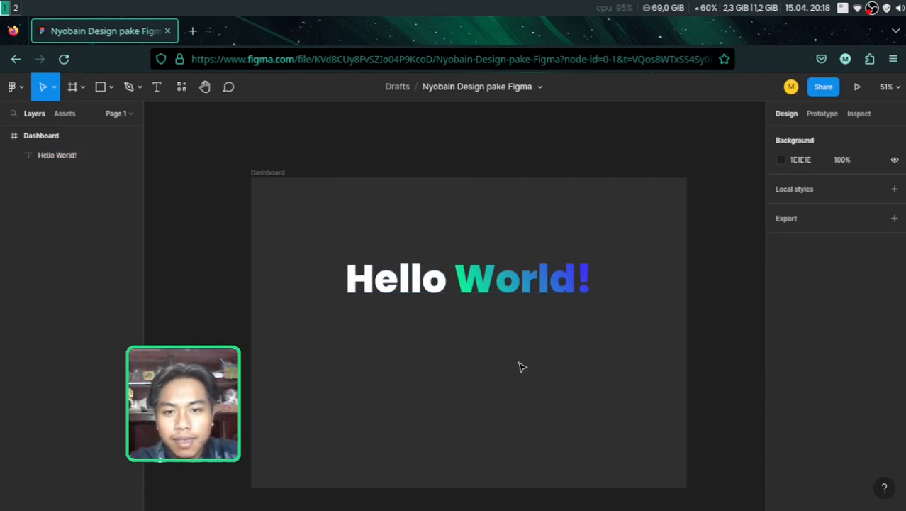
scroll(477, 367, "down", 2)
scroll(484, 287, "up", 3)
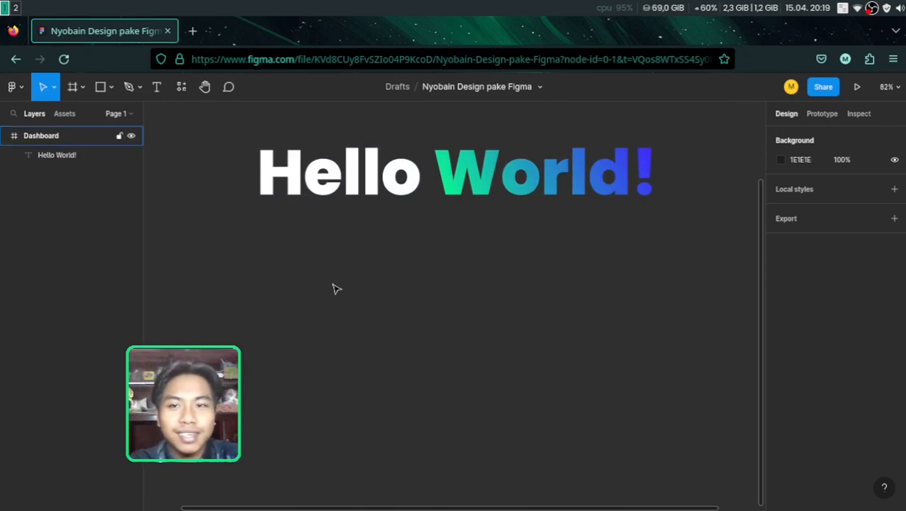
scroll(334, 287, "down", 2)
scroll(401, 236, "up", 2)
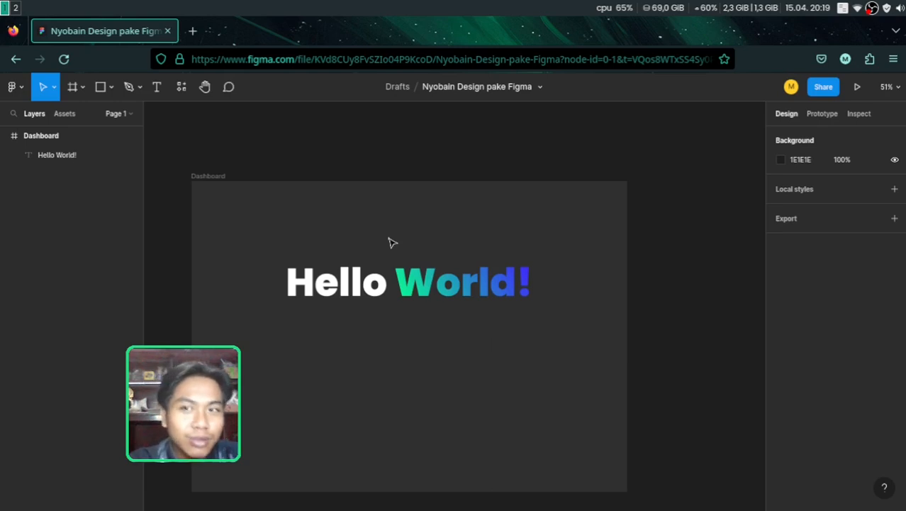
scroll(390, 242, "down", 4)
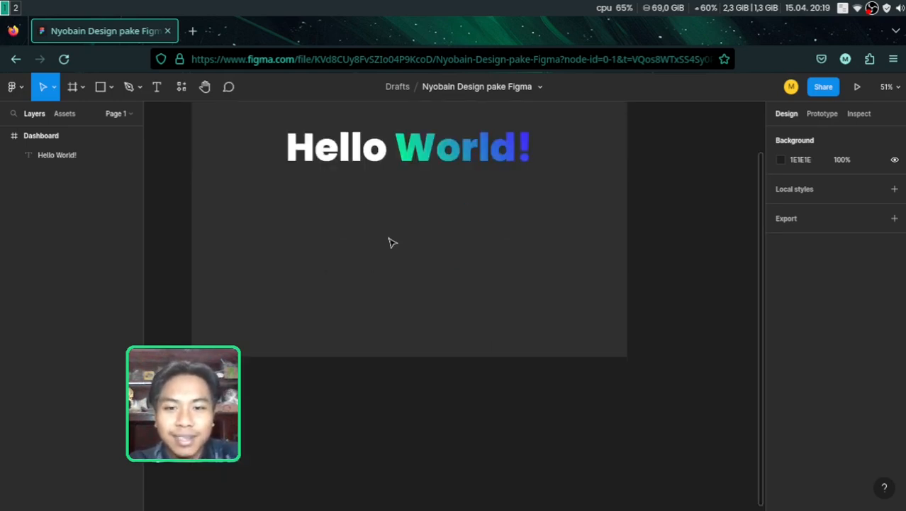
scroll(387, 162, "up", 3)
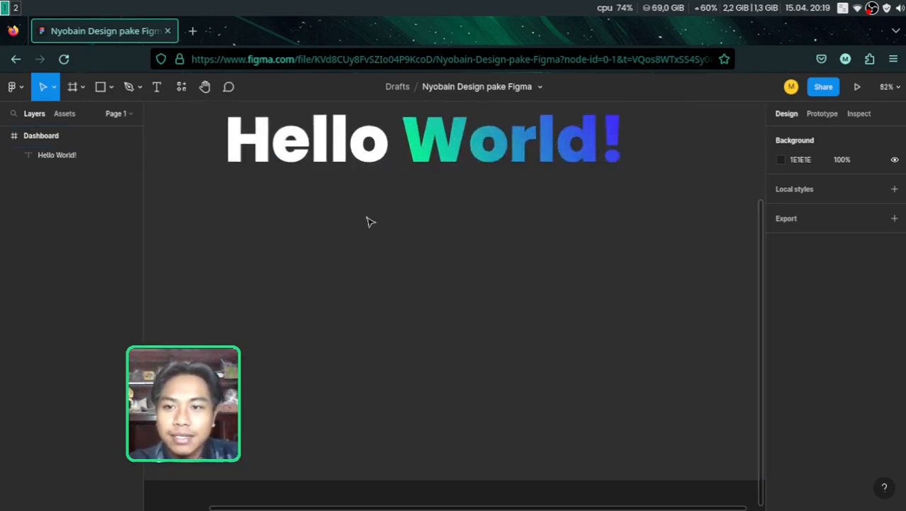
scroll(323, 228, "left", 3)
scroll(323, 229, "right", 3)
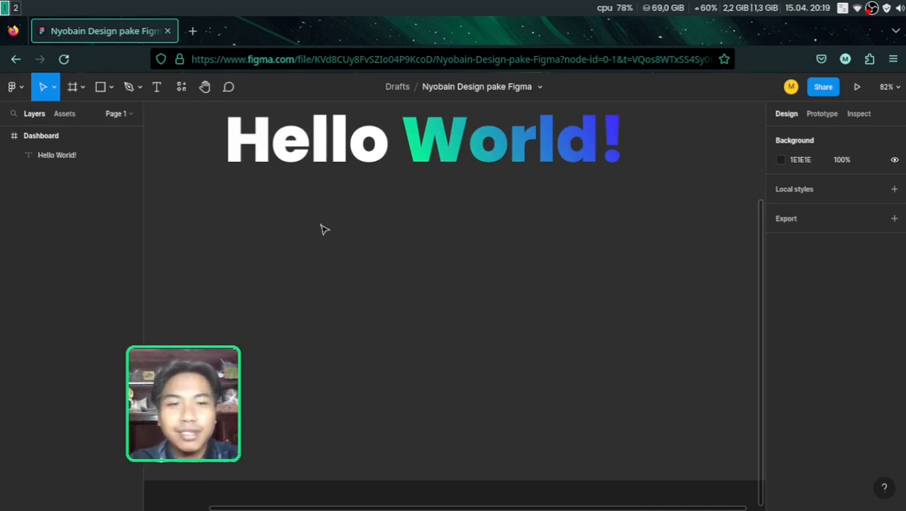
scroll(324, 229, "down", 5)
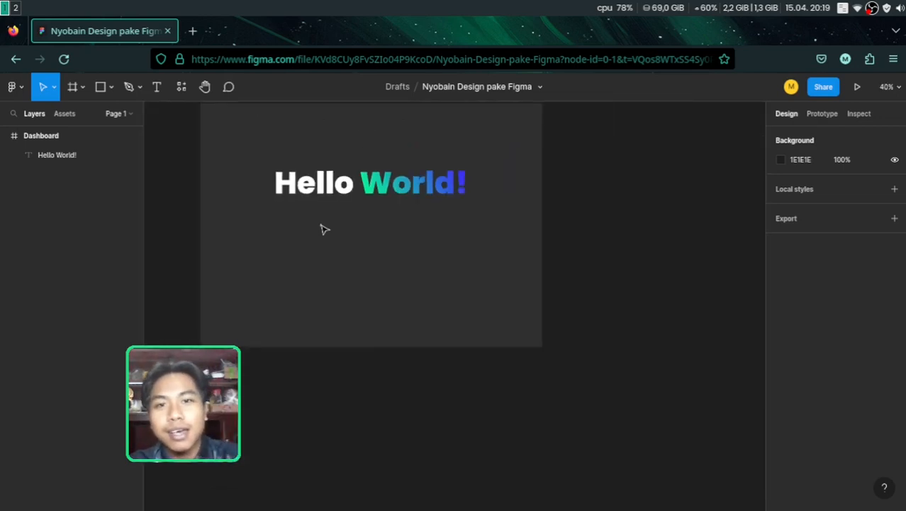
key("shift+1")
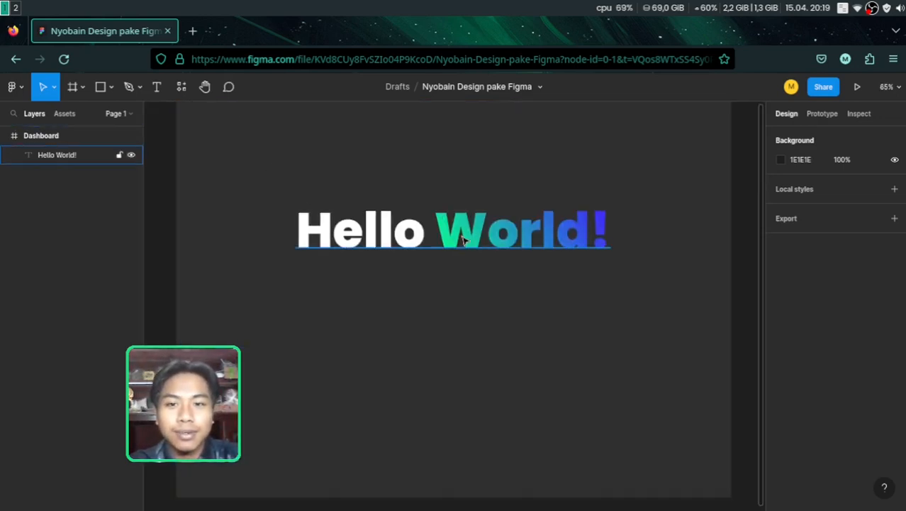
scroll(458, 266, "up", 2)
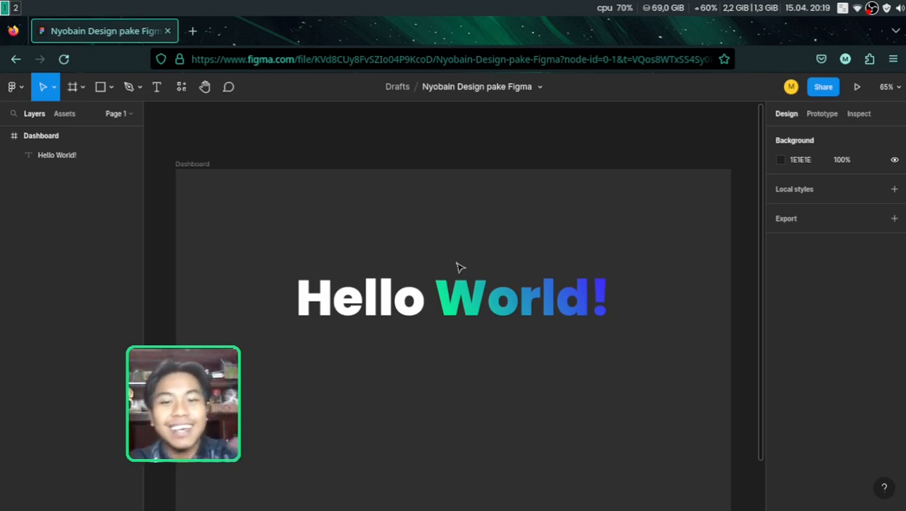
scroll(456, 268, "down", 2)
scroll(456, 268, "up", 1)
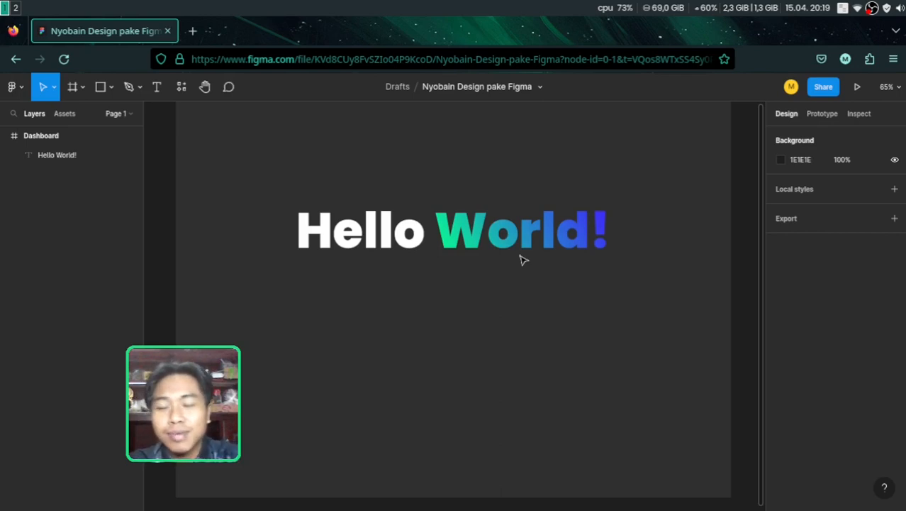
scroll(523, 259, "up", 2)
scroll(523, 259, "down", 2)
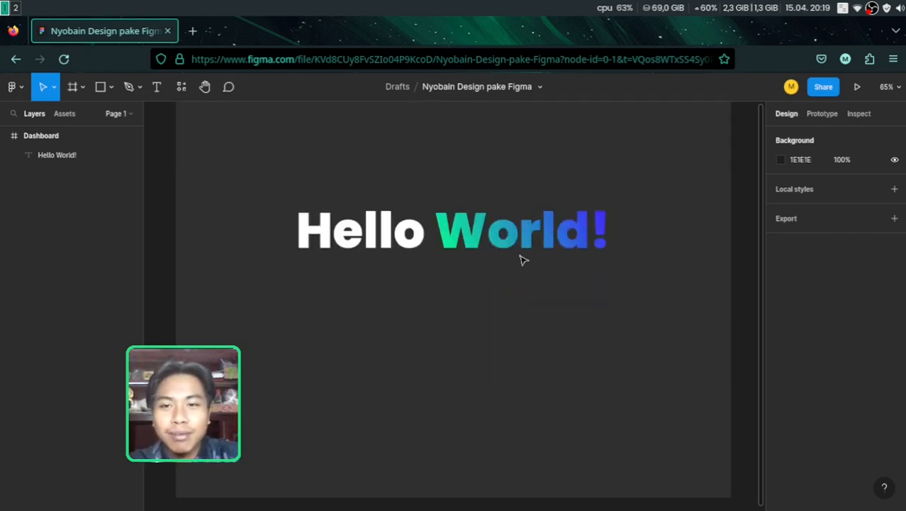
scroll(523, 259, "up", 2)
scroll(523, 259, "down", 2)
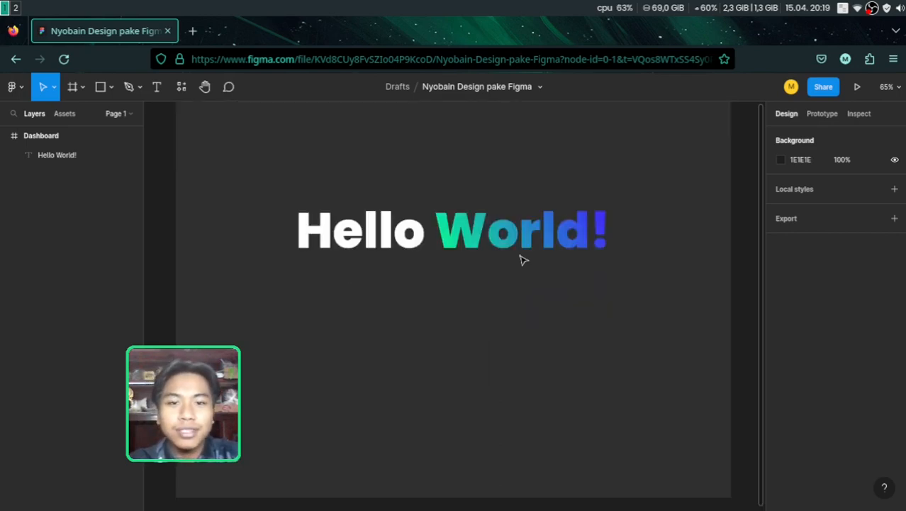
scroll(522, 260, "down", 2)
scroll(523, 260, "up", 2)
scroll(523, 260, "up", 2)
scroll(523, 259, "down", 2)
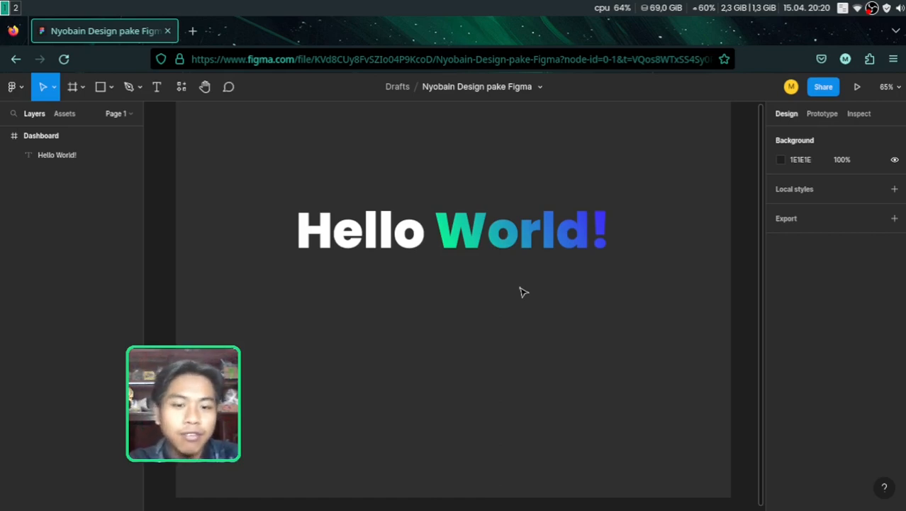
scroll(521, 291, "up", 2)
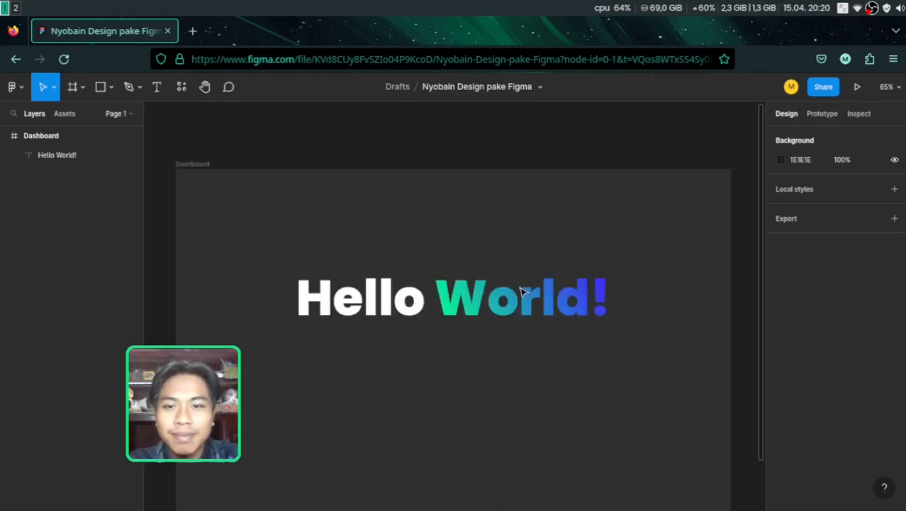
scroll(521, 291, "down", 2)
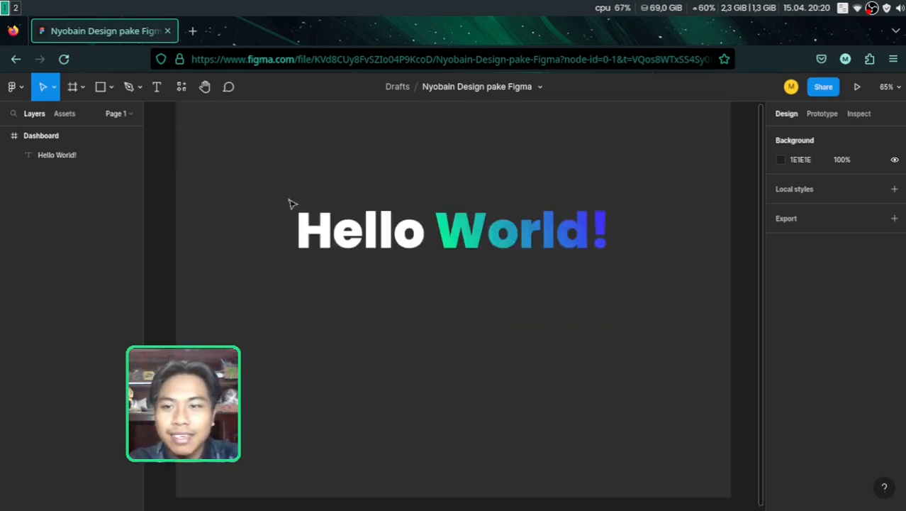
- Draw a rectangle about 544 by 79 just below the "Hello World!" text in the Dashboard frame
left_click(112, 87)
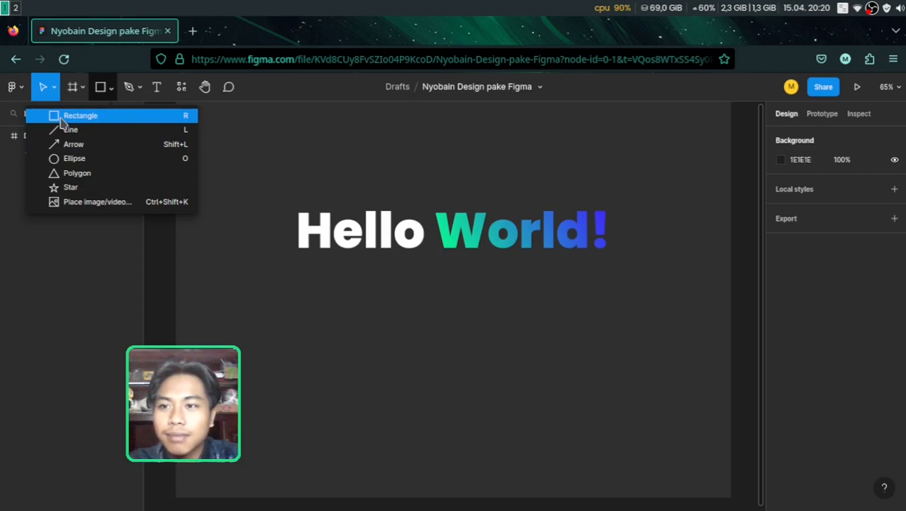
left_click(106, 89)
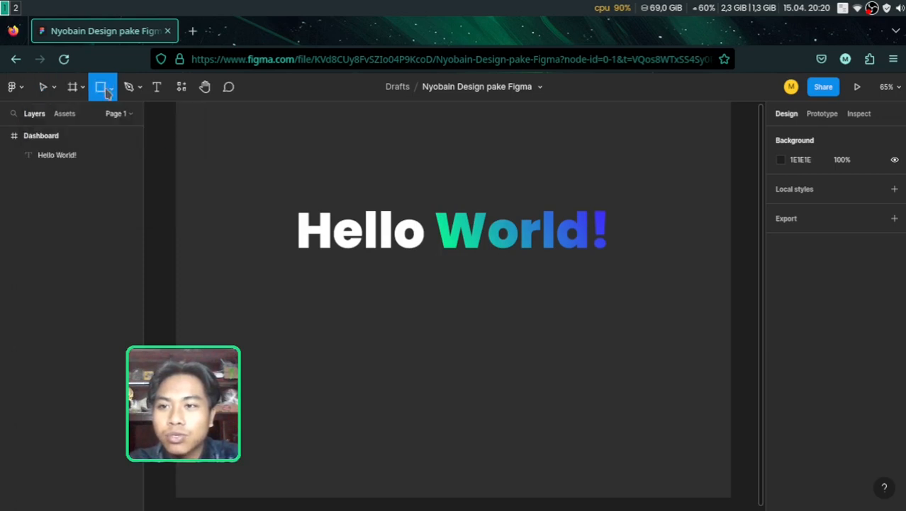
left_click(113, 92)
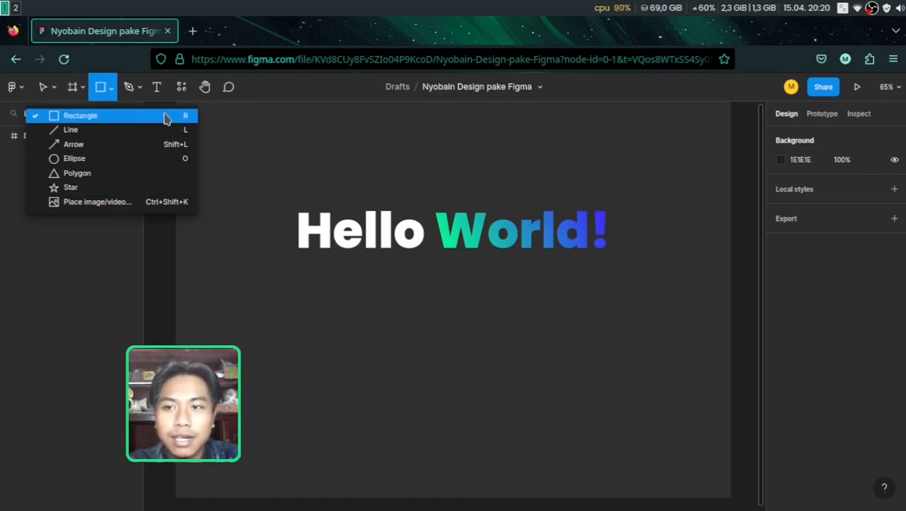
left_click(129, 117)
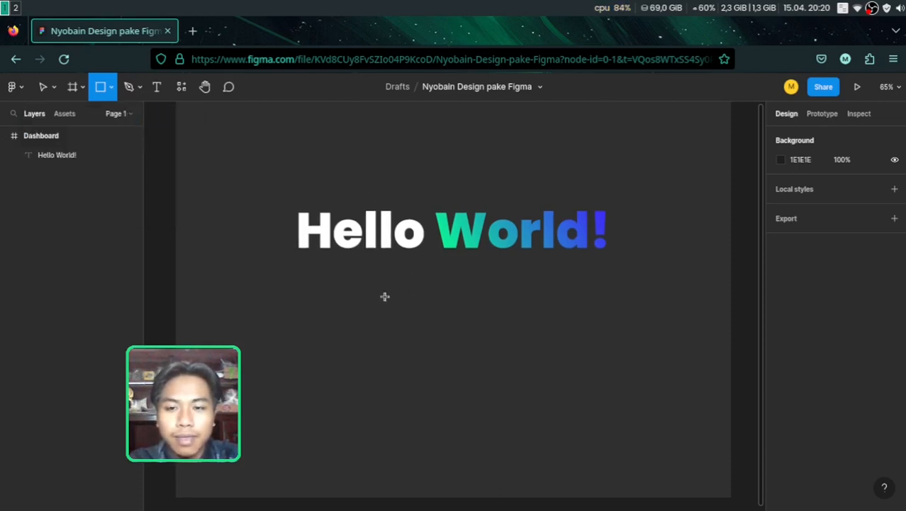
left_click_drag(338, 269, 551, 304)
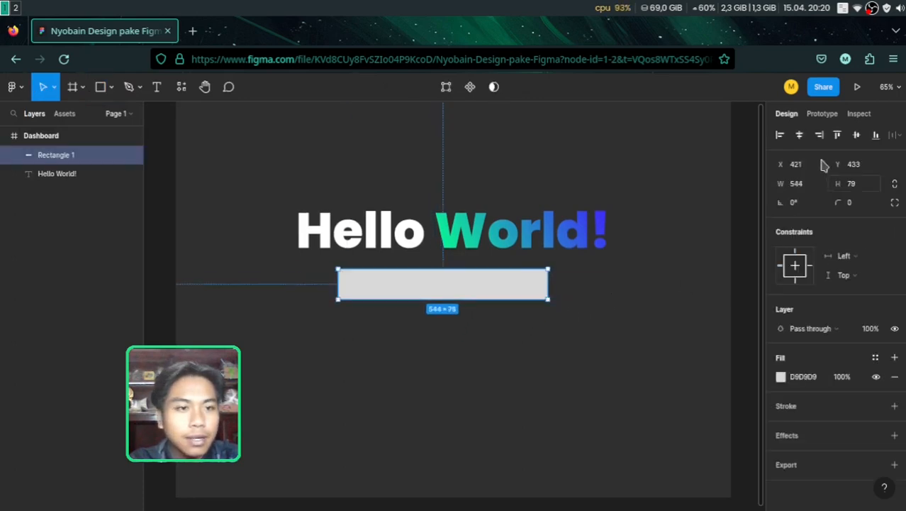
- Resize the rectangle to 400 wide by 80 high and move it to X 520, Y 429, centered beneath the heading
left_click(854, 185)
type("80")
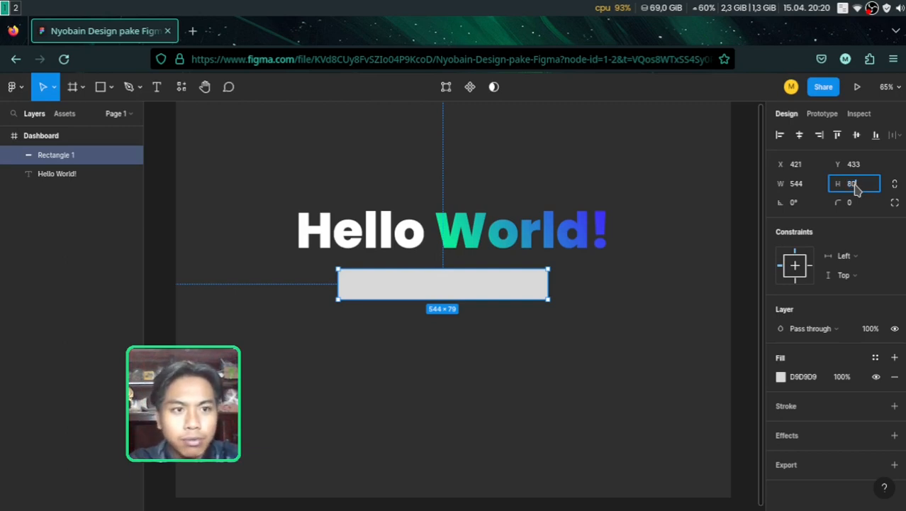
key("Return")
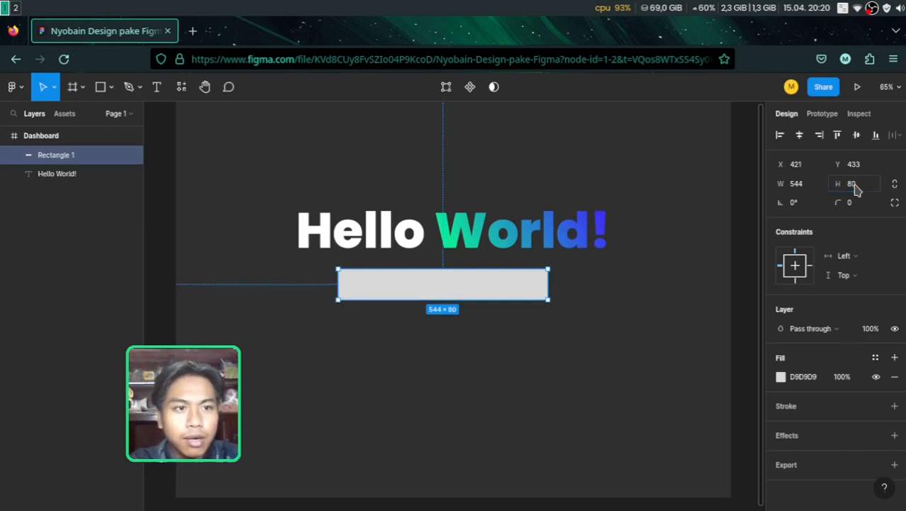
left_click(807, 190)
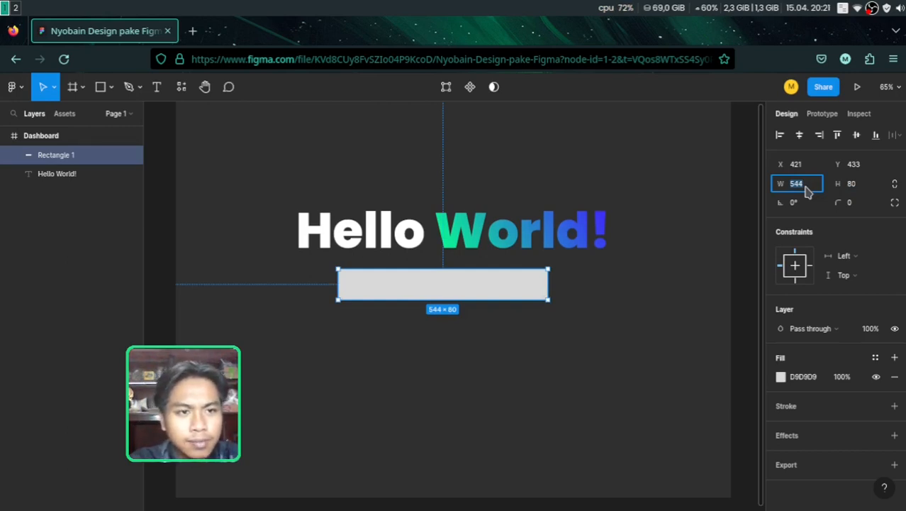
type("400")
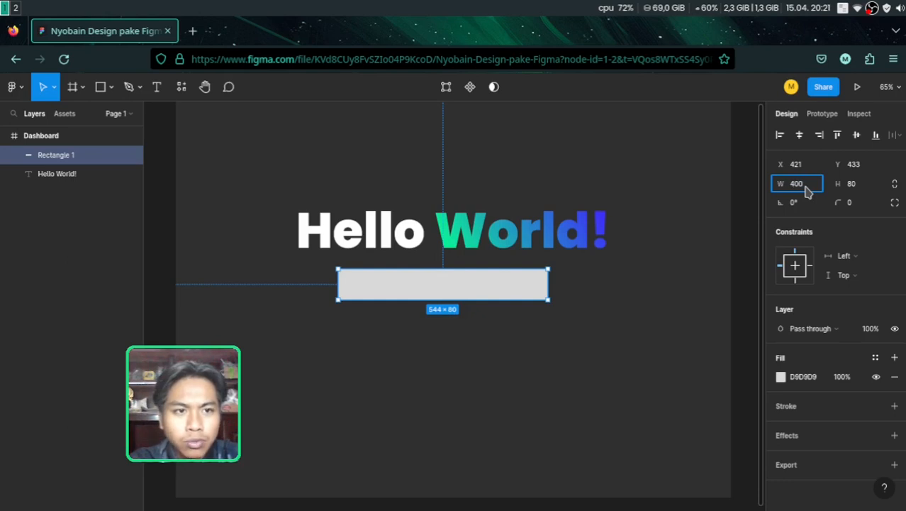
key("Return")
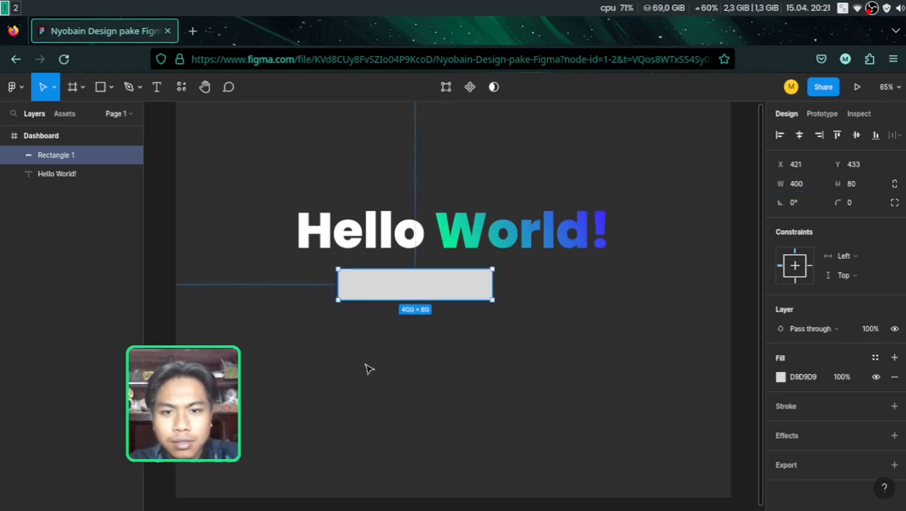
left_click_drag(440, 293, 476, 293)
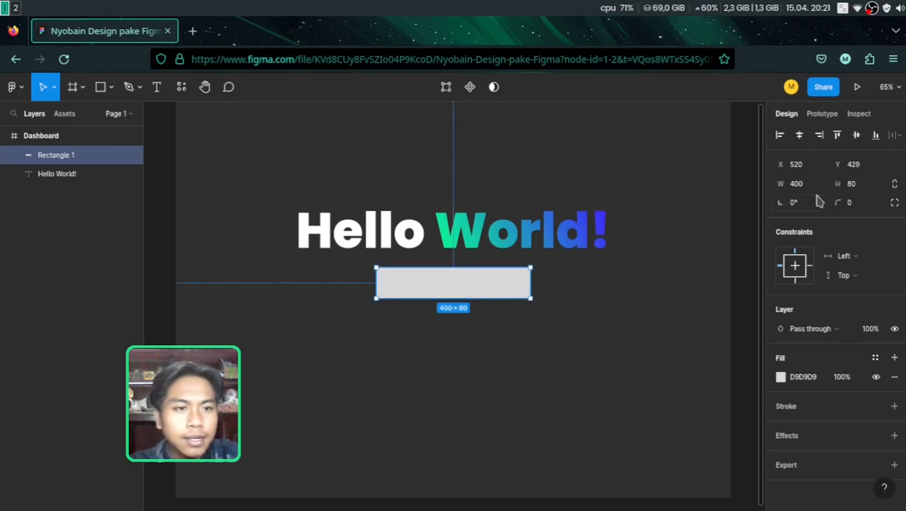
- Try rounding the rectangle's corners freehand to a radius of about 31, and undo it
scroll(539, 280, "up", 5)
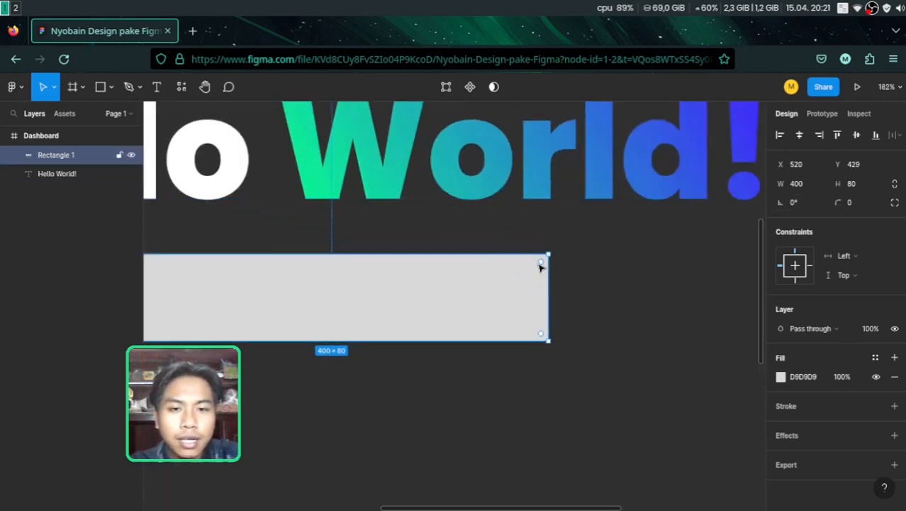
left_click_drag(543, 277, 538, 316)
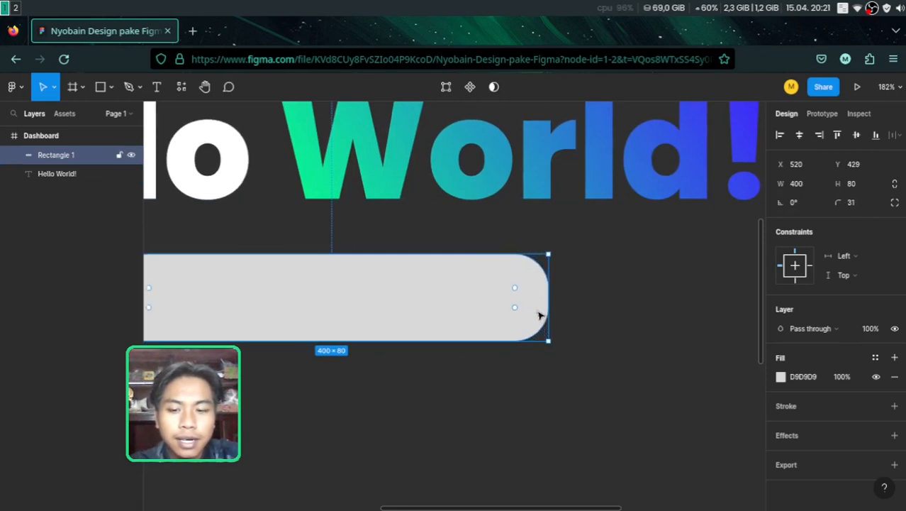
key("ctrl+z")
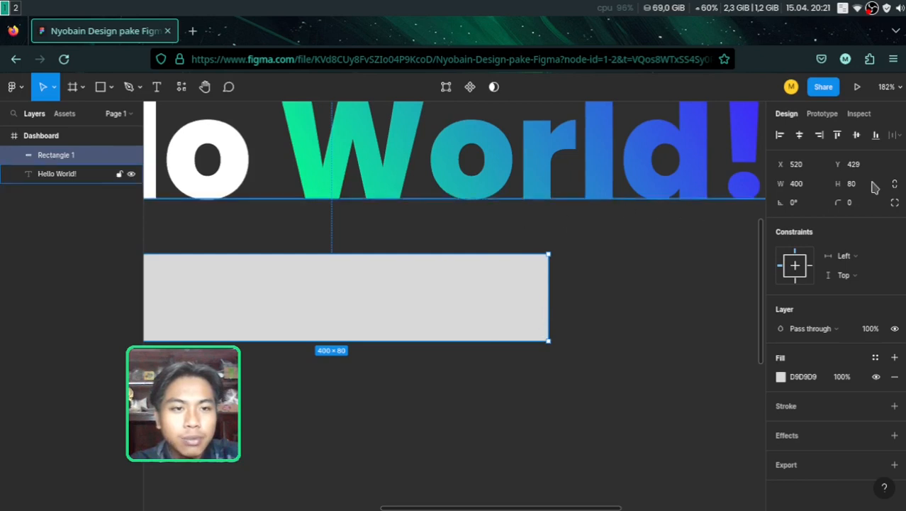
- Set the rectangle's corner radius to 5 and deselect it
left_click(859, 204)
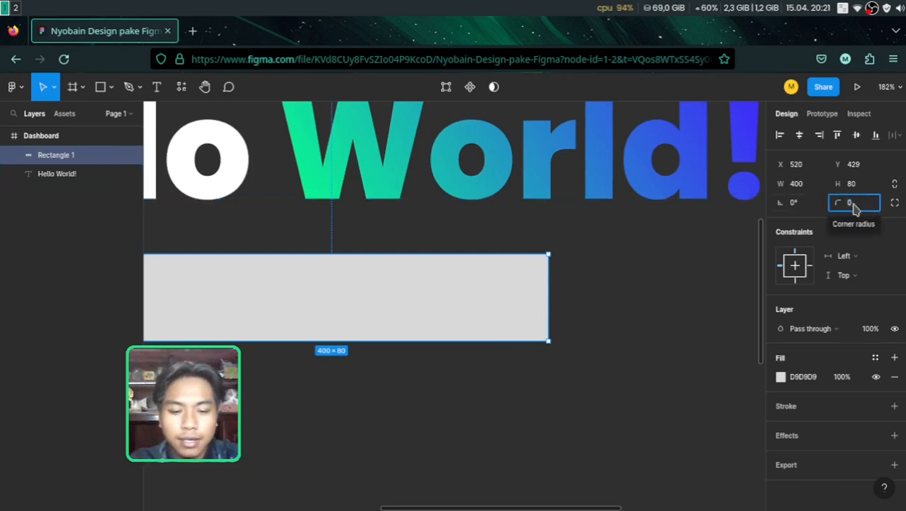
type("5")
key("Return")
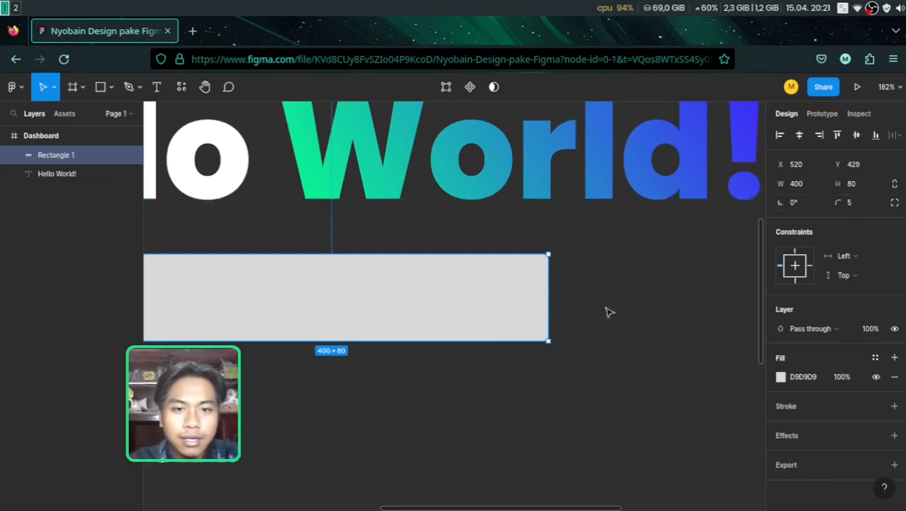
left_click(608, 311)
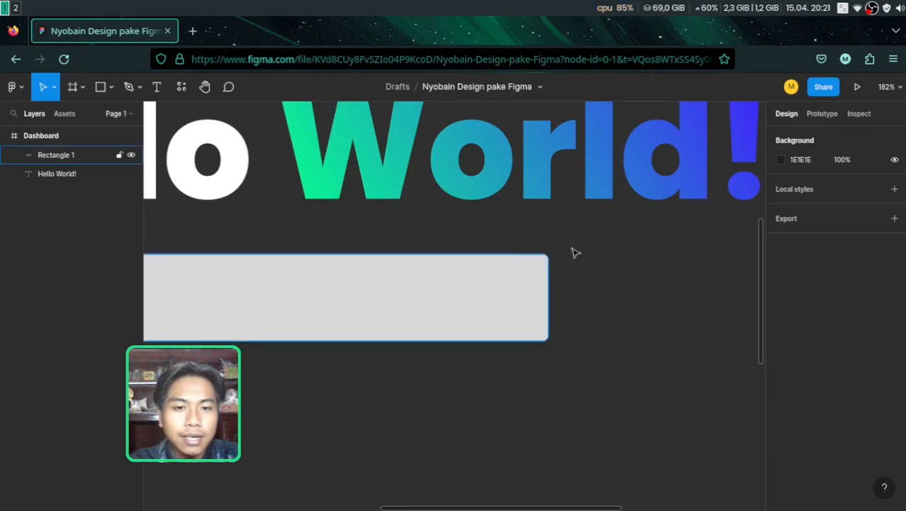
- Set the rectangle's corner radius to 10 and deselect it
left_click(542, 261)
left_click(850, 204)
type("10")
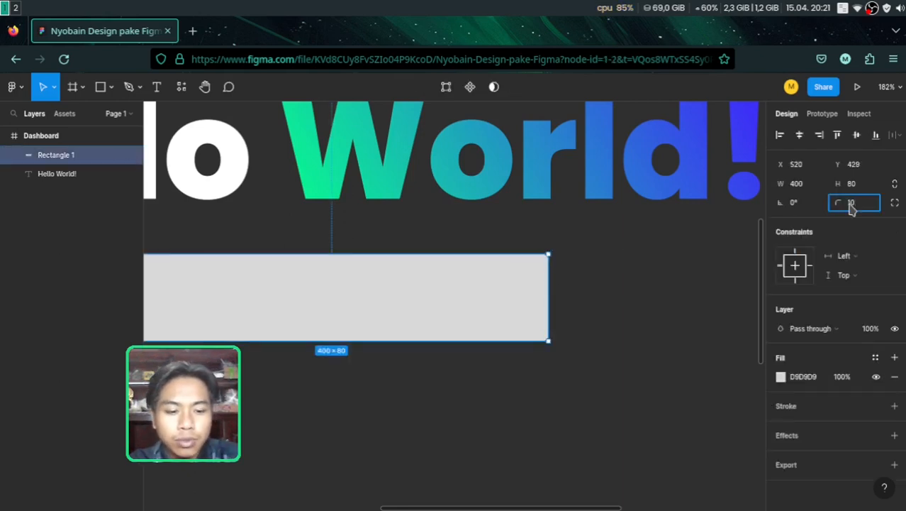
key("Return")
left_click(641, 363)
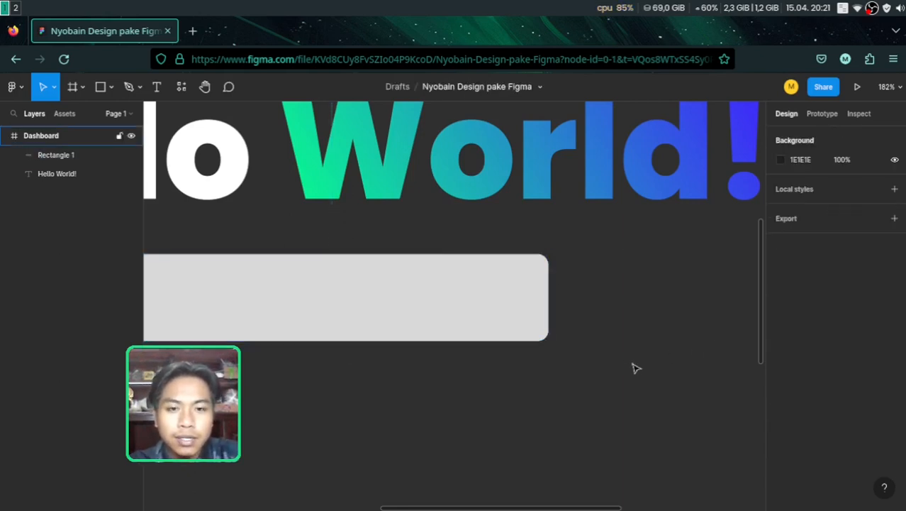
- Set the rectangle's corner radius to 8 and deselect it
scroll(631, 367, "down", 5)
scroll(584, 351, "up", 3)
left_click(602, 334)
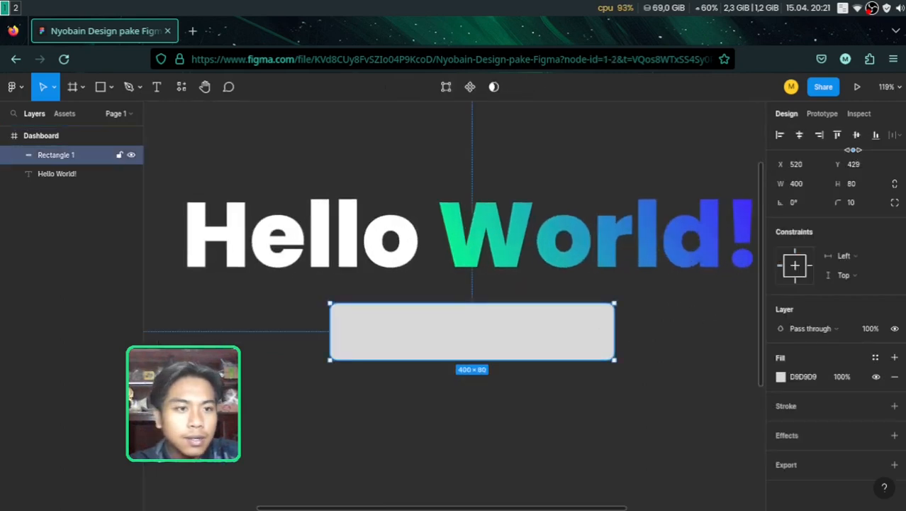
left_click(856, 203)
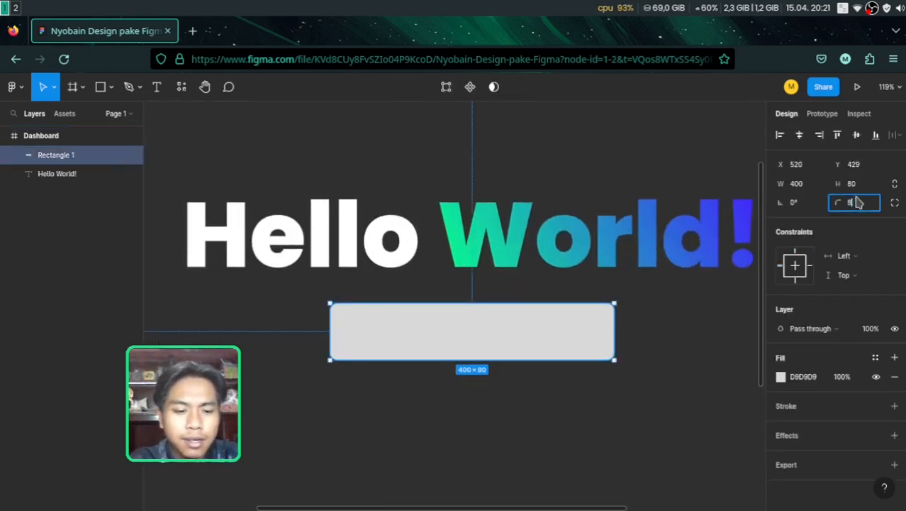
left_click(553, 397)
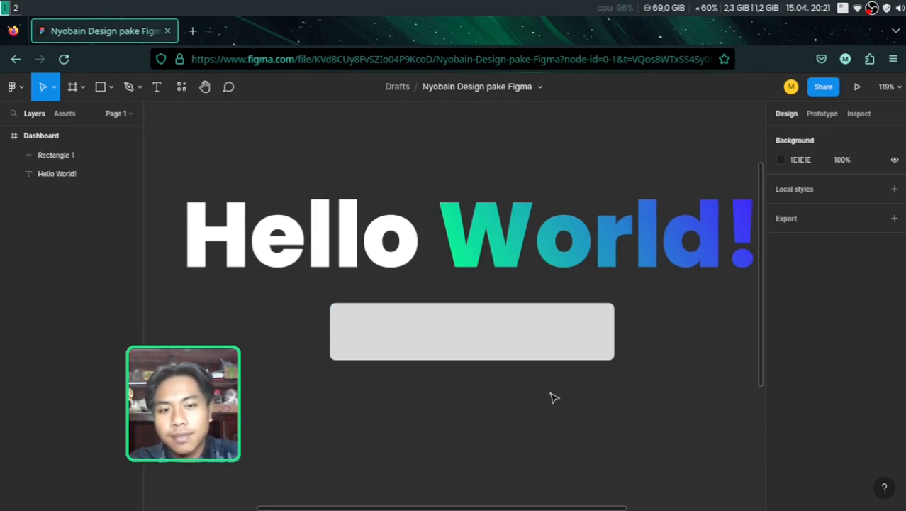
left_click(505, 349)
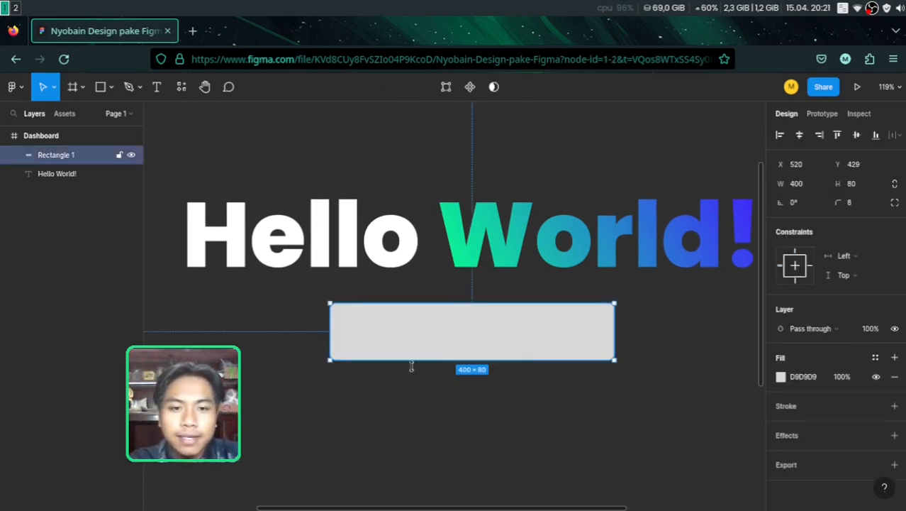
left_click(468, 396)
- Add a text layer starting inside the grey rectangle with the text "ke Halaman Lain"
key("t")
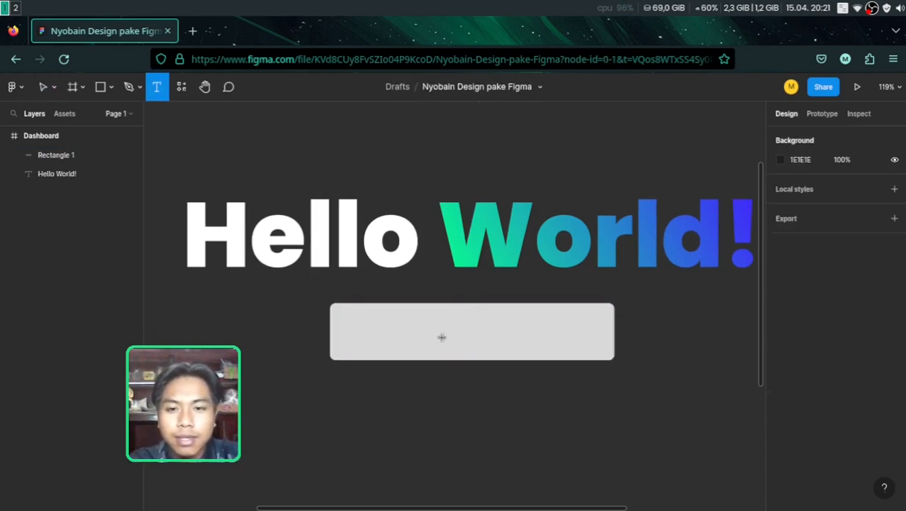
left_click(427, 327)
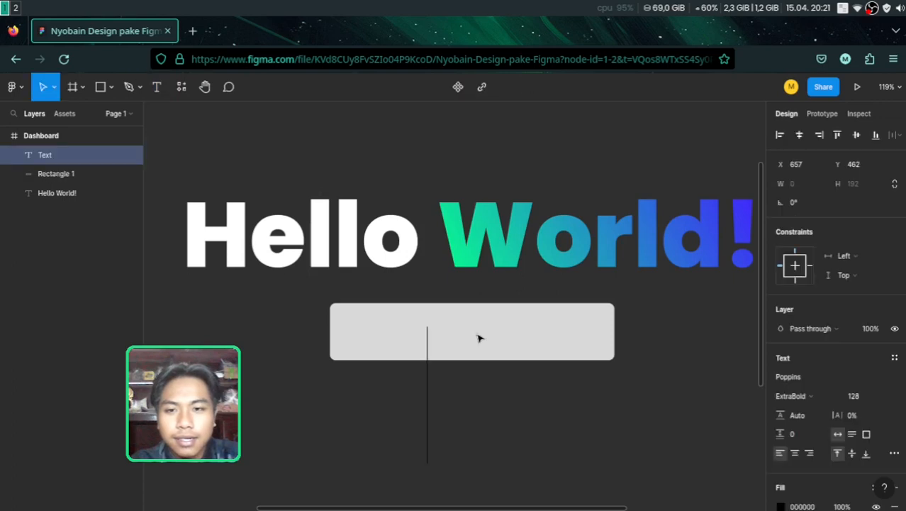
scroll(480, 338, "down", 5)
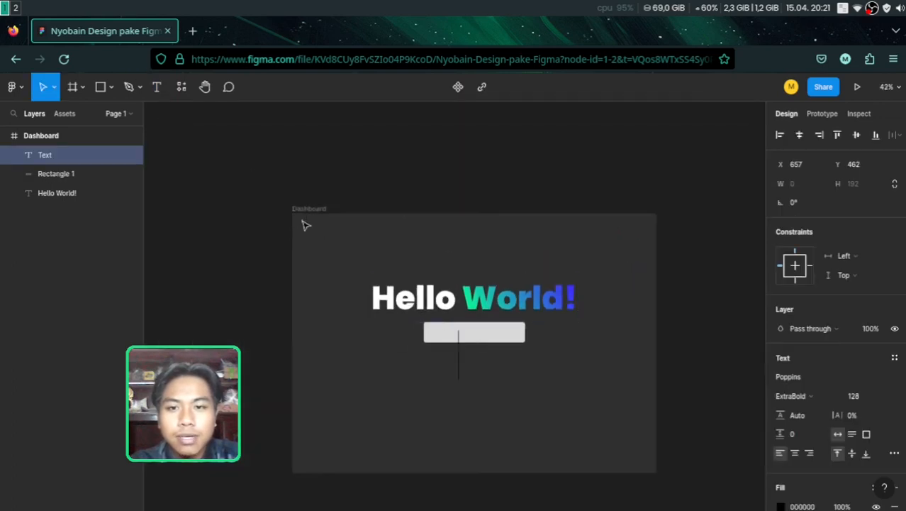
scroll(473, 334, "up", 3)
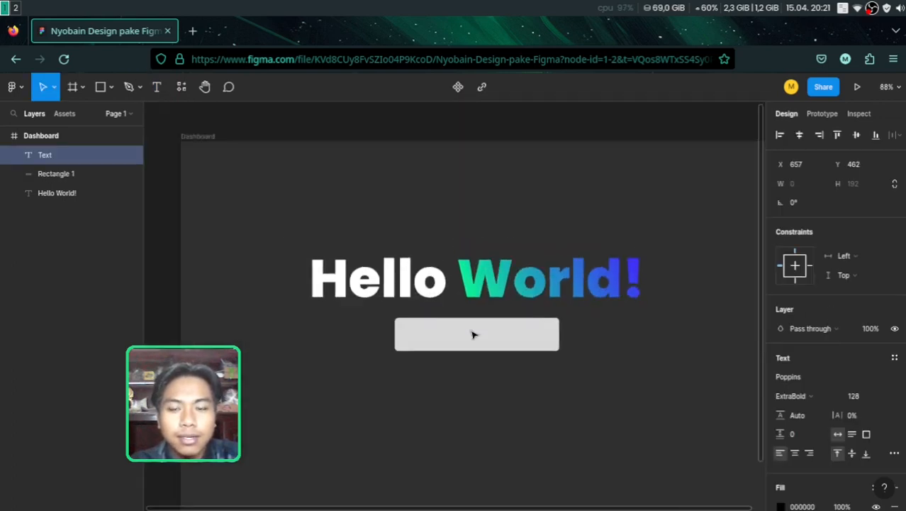
scroll(473, 334, "down", 2)
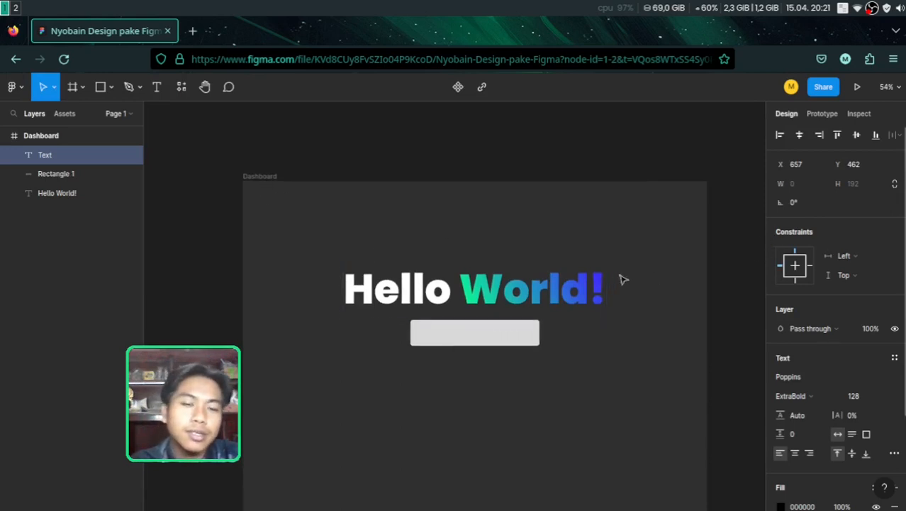
scroll(563, 276, "right", 2)
scroll(565, 275, "left", 1)
scroll(727, 261, "left", 1)
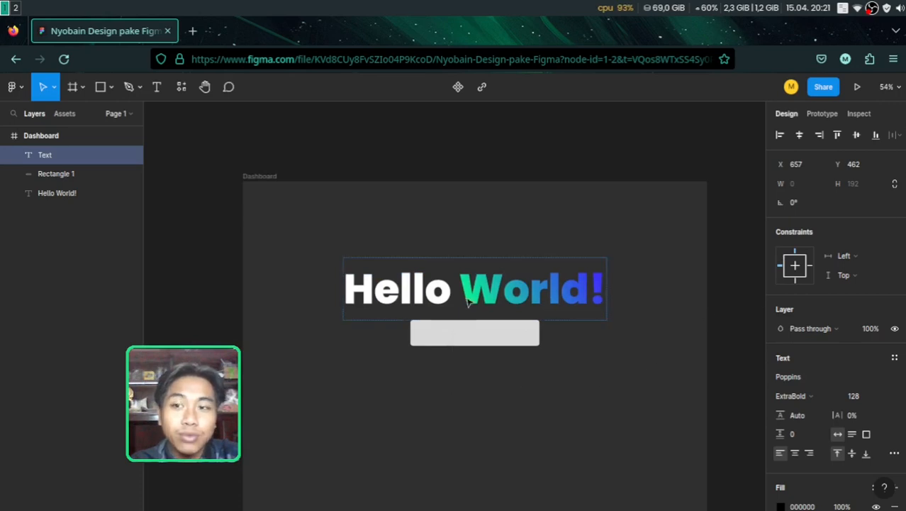
scroll(477, 362, "up", 1)
scroll(478, 364, "down", 1)
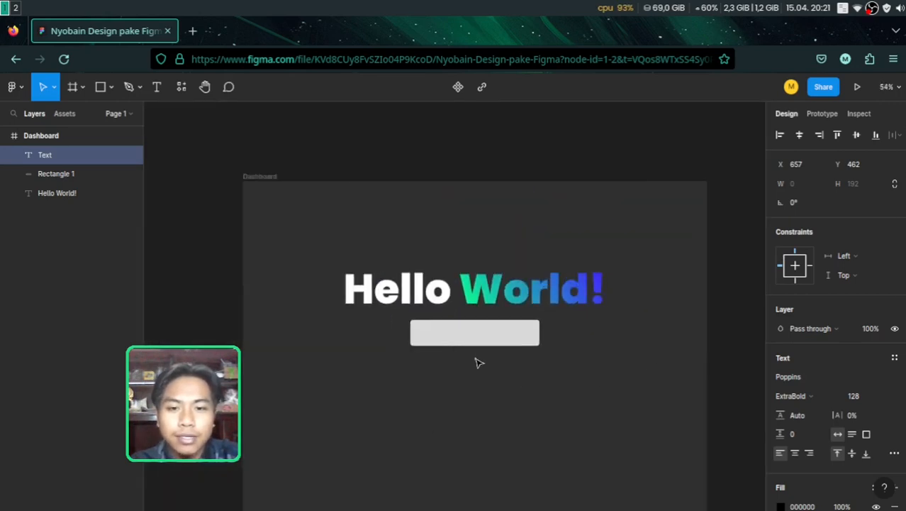
type("G")
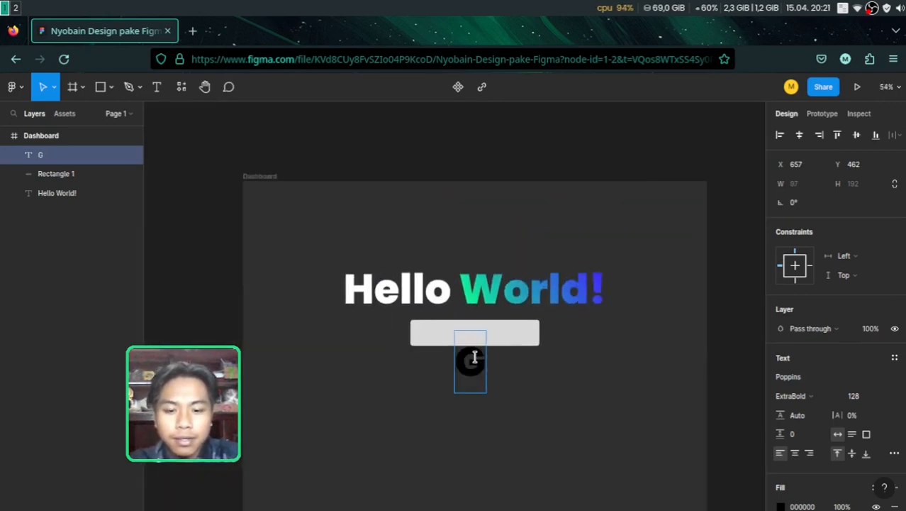
type("o")
key("BackSpace")
key("BackSpace")
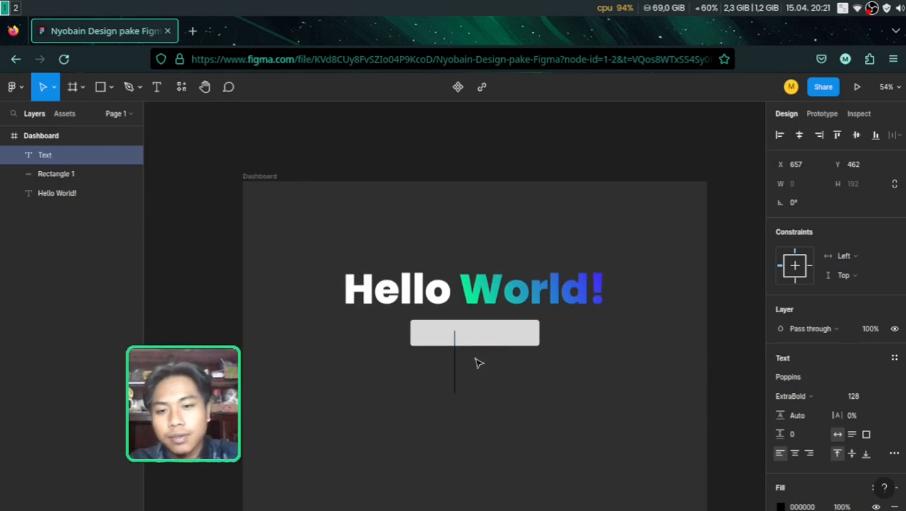
type("ke")
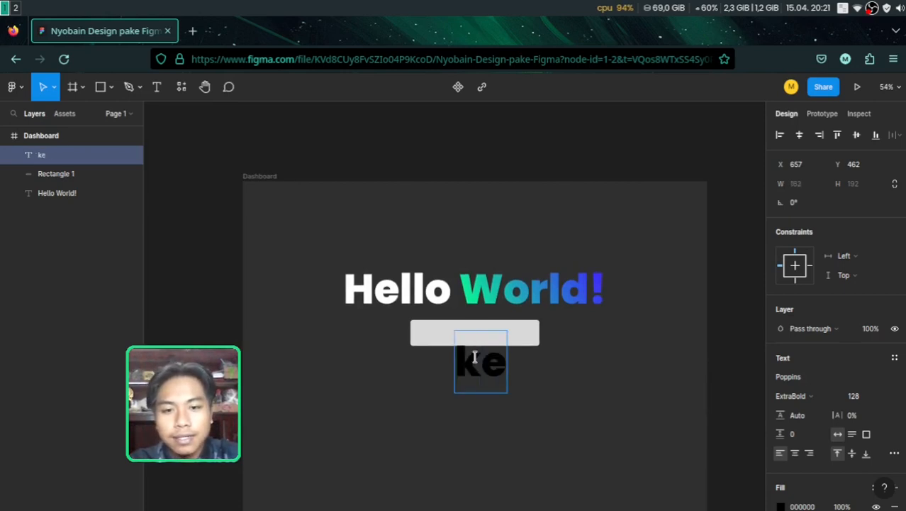
type(" Halaman")
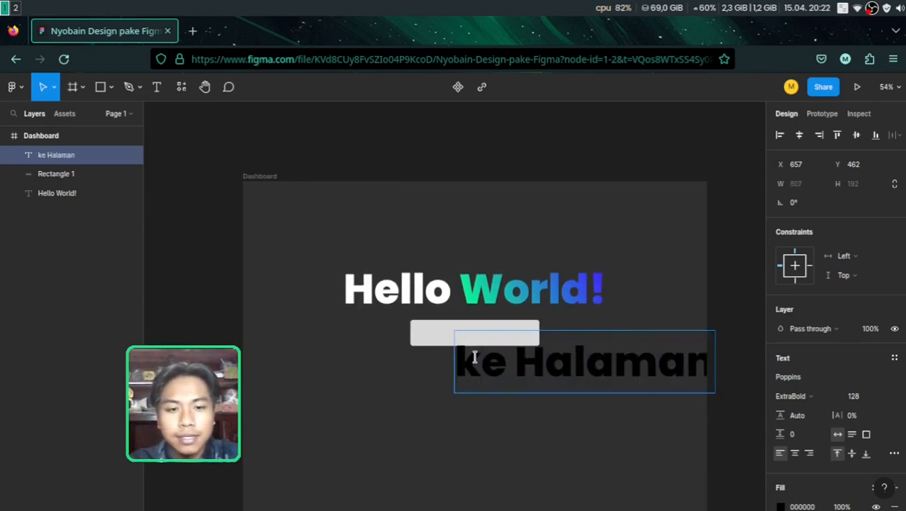
type(" Lain")
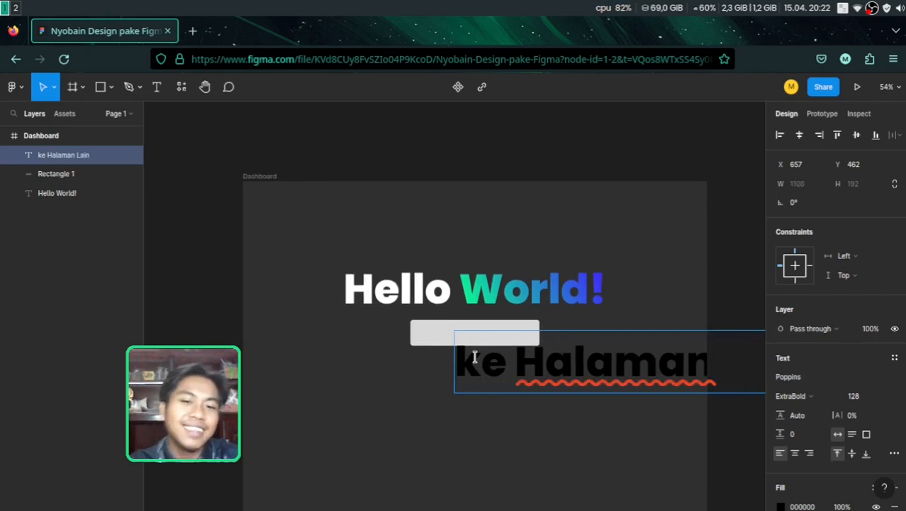
- Replace the word "Lain" in the new text with "2" so it reads "ke Halaman 2"
key("BackSpace")
key("BackSpace")
key("BackSpace")
key("BackSpace")
key("BackSpace")
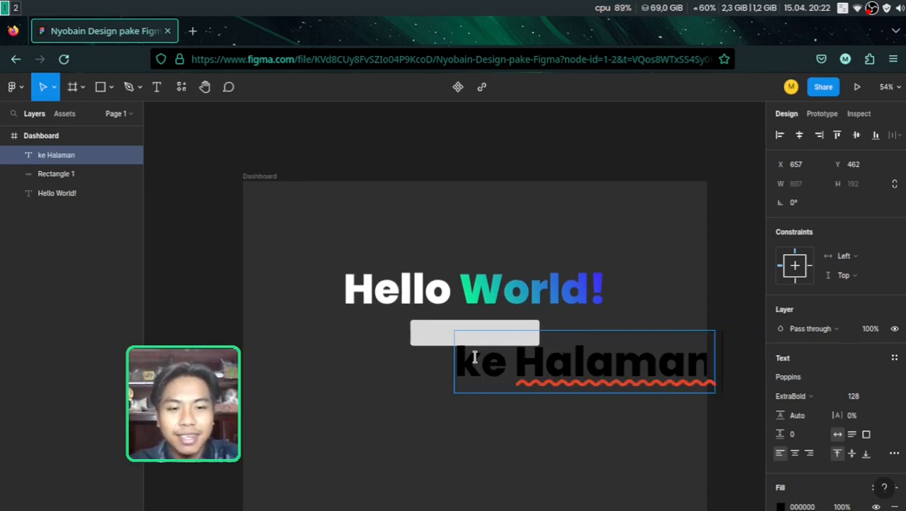
key("BackSpace")
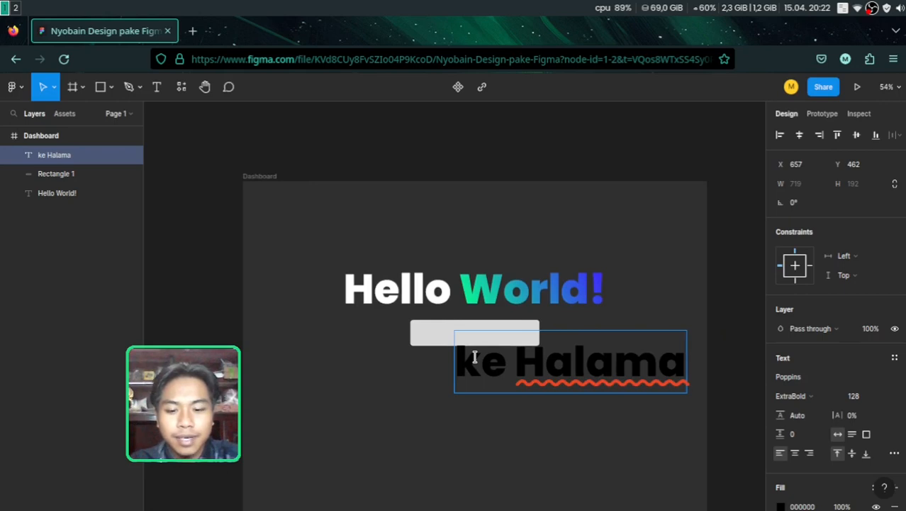
type("n 2")
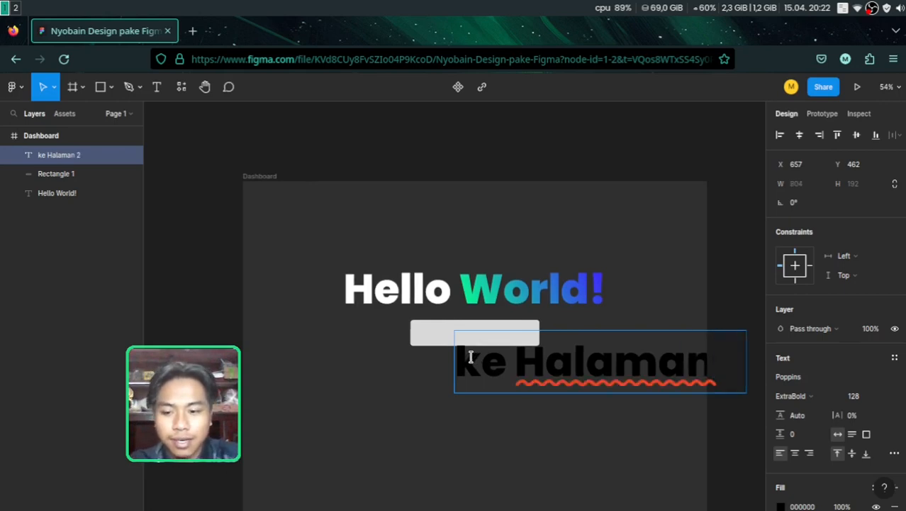
- Delete the leading "ke" so the text reads "Halaman 2", and select the whole text
left_click(519, 363)
key("shift+Home")
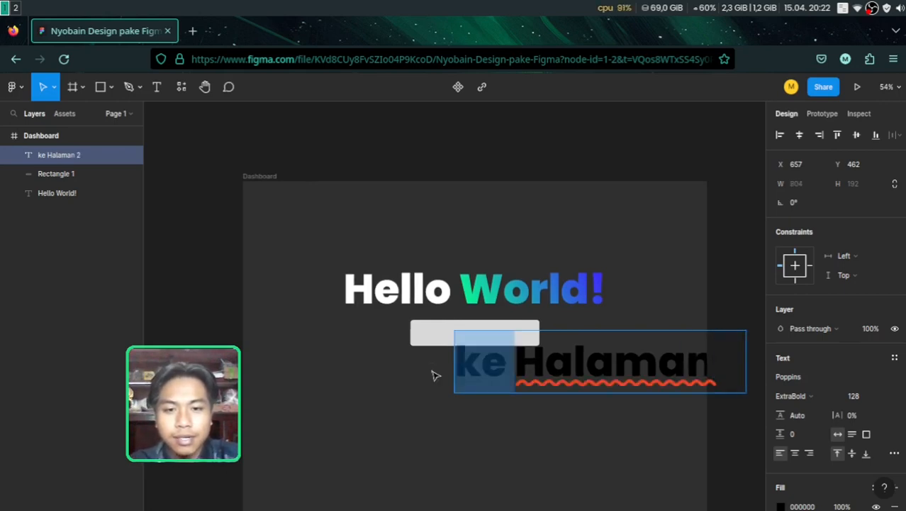
key("BackSpace")
key("ctrl+a")
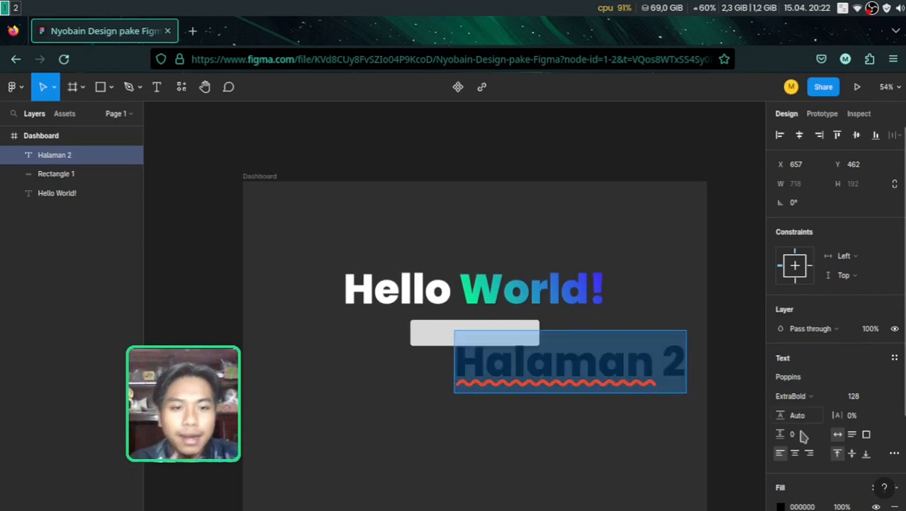
- Set the "Halaman 2" text to SemiBold weight with a font size of 24
scroll(822, 405, "down", 1)
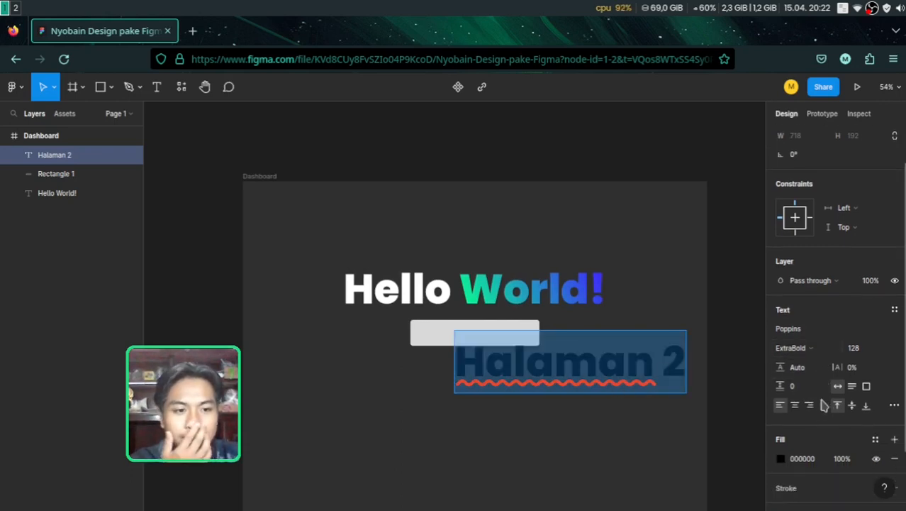
left_click(819, 358)
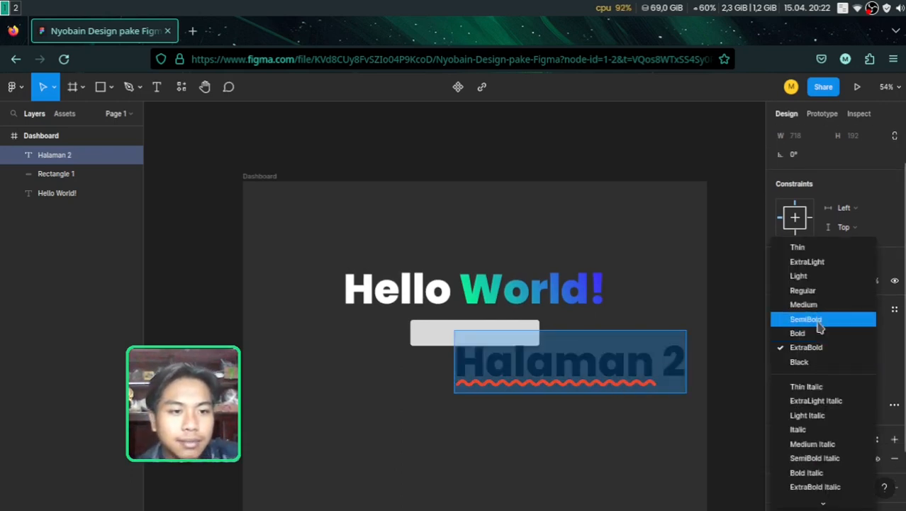
left_click(818, 319)
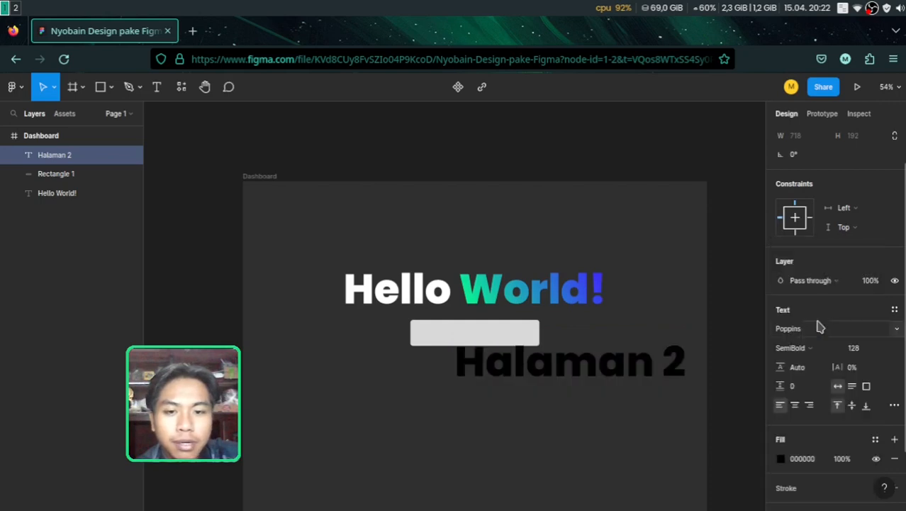
left_click(882, 349)
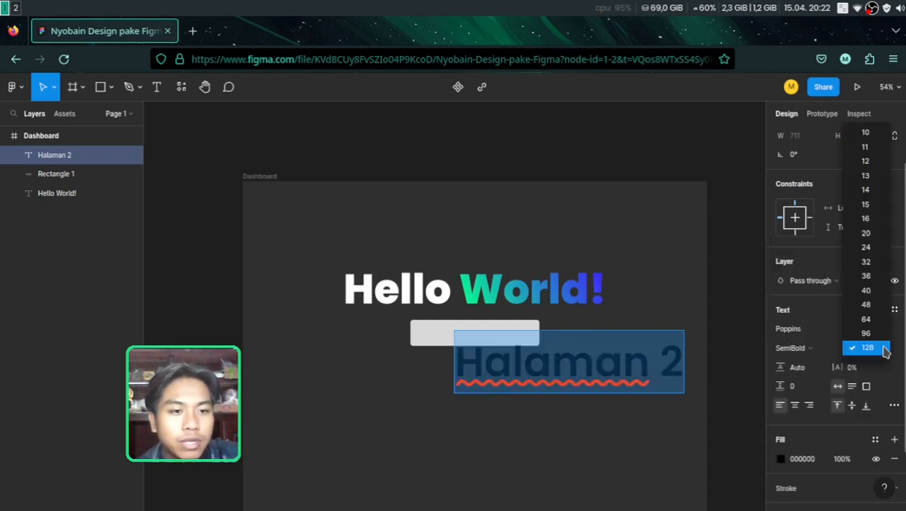
left_click(866, 233)
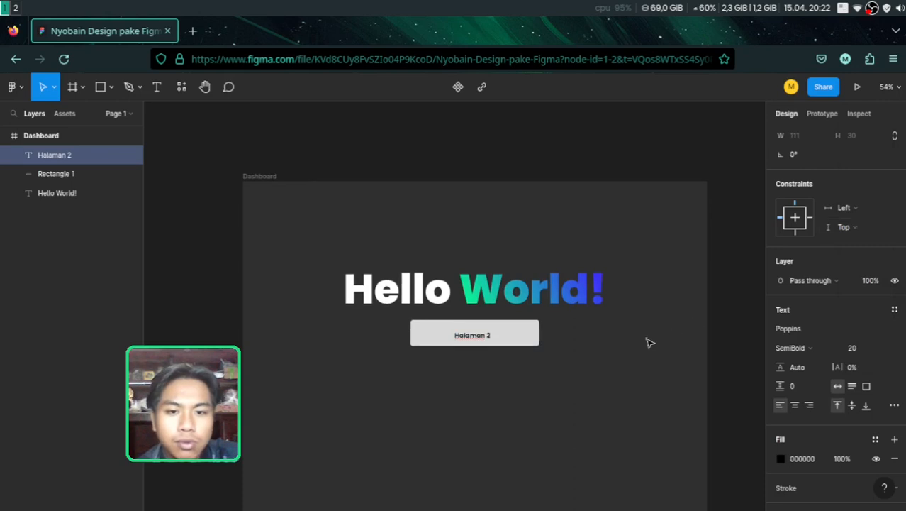
left_click(882, 348)
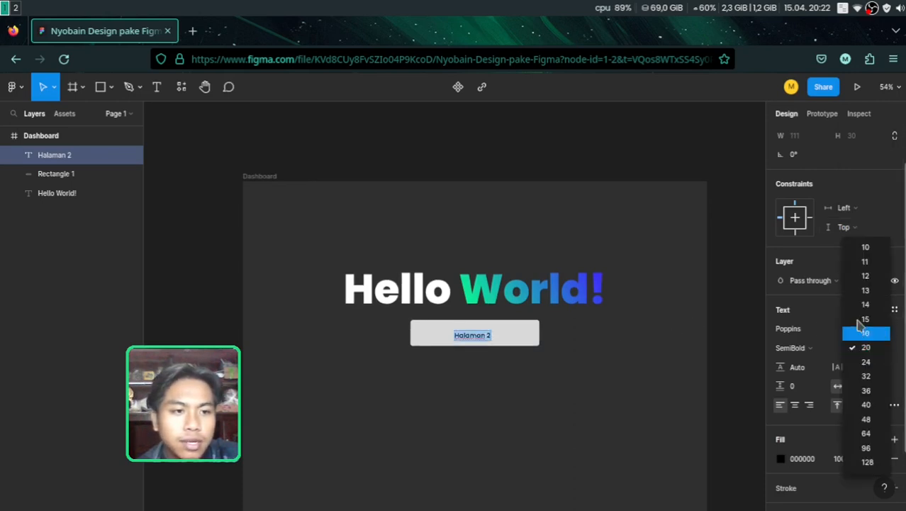
left_click(868, 366)
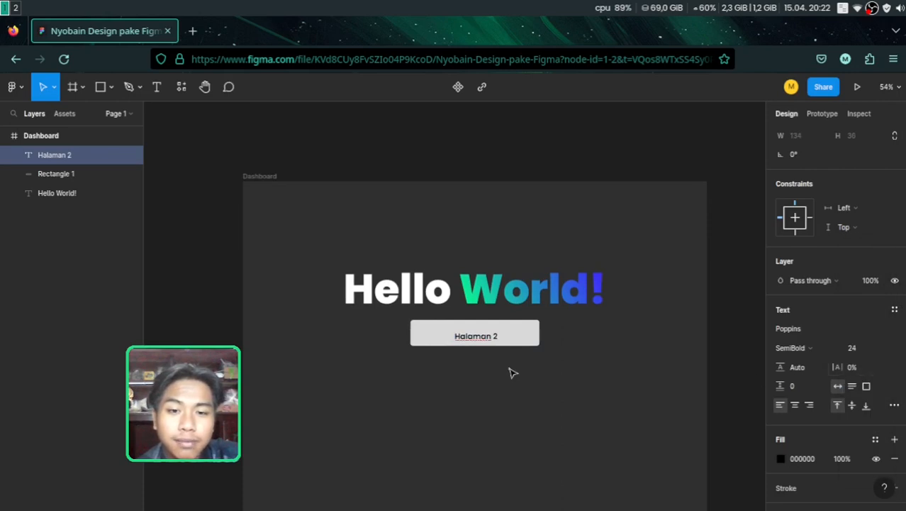
key("Return")
key("Escape")
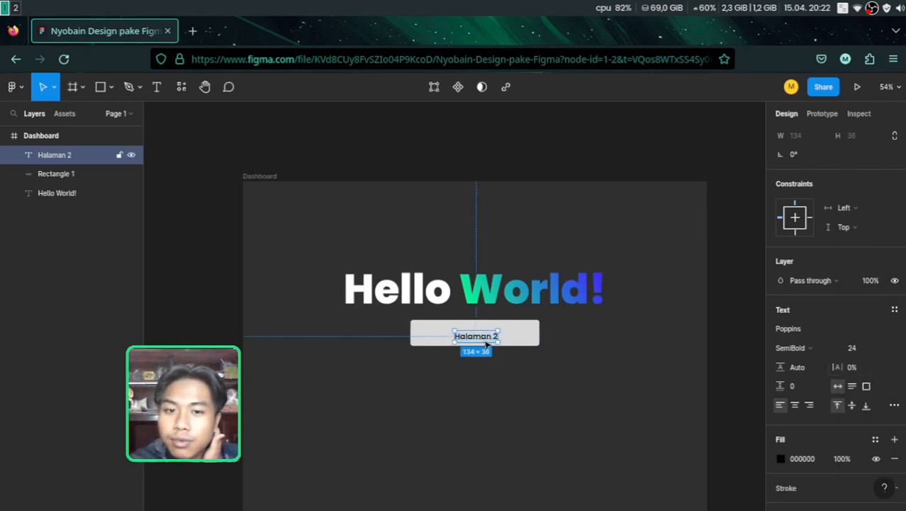
- Centre the "Halaman 2" text on the rectangle below the heading and change its fill to white, FFFFFF
scroll(485, 344, "up", 3)
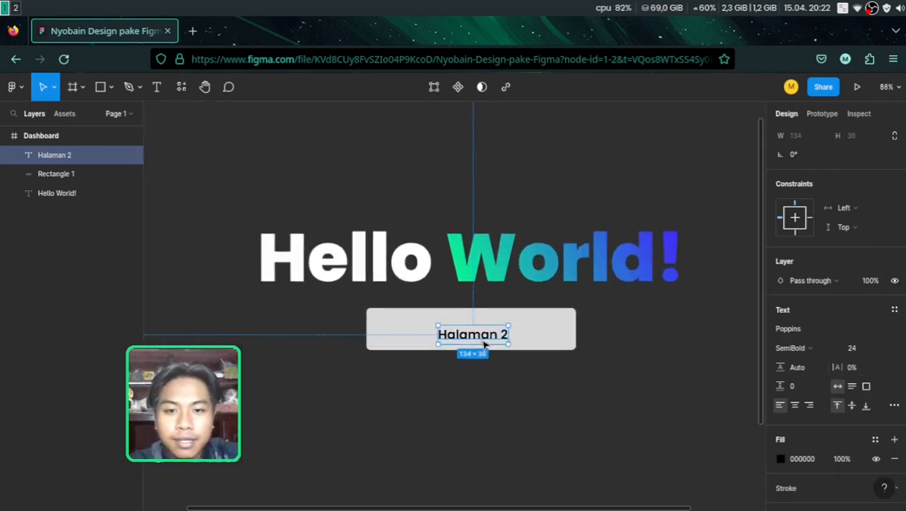
mouse_move(473, 330)
left_mouse_down()
mouse_move(486, 334)
mouse_move(471, 334)
left_mouse_up()
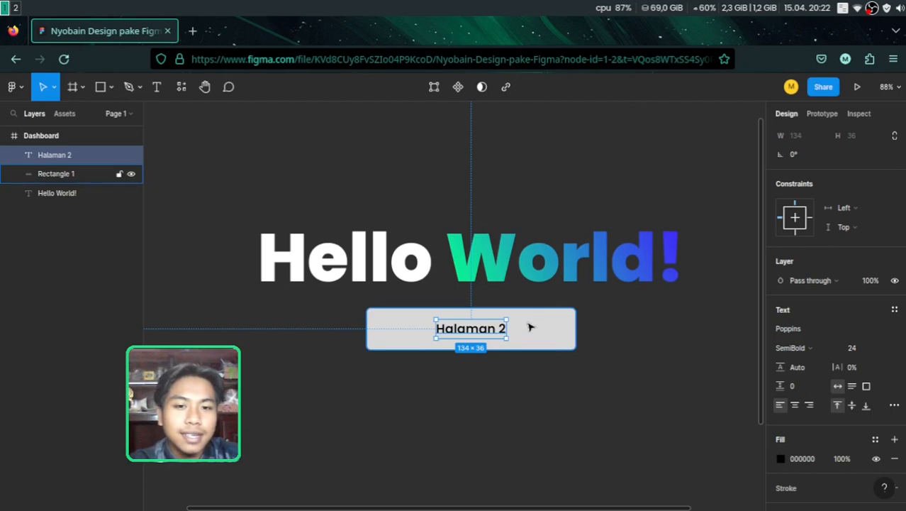
left_click(780, 459)
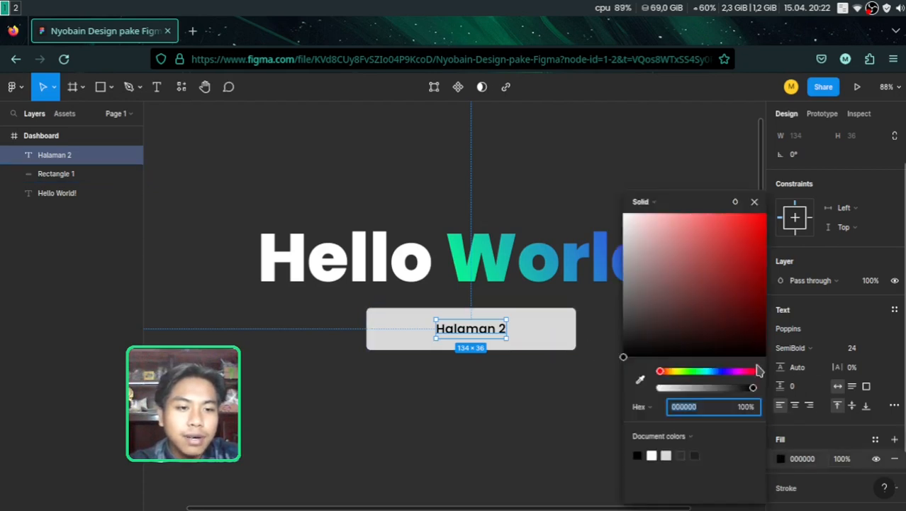
left_click_drag(627, 243, 624, 177)
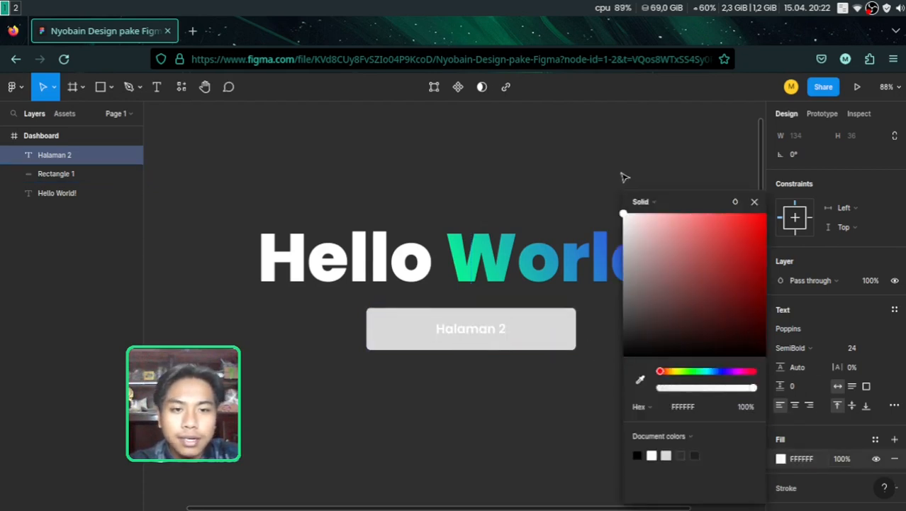
- Change the fill of the rectangle behind "Halaman 2" to the blue-violet 3E00ED
left_click(553, 341)
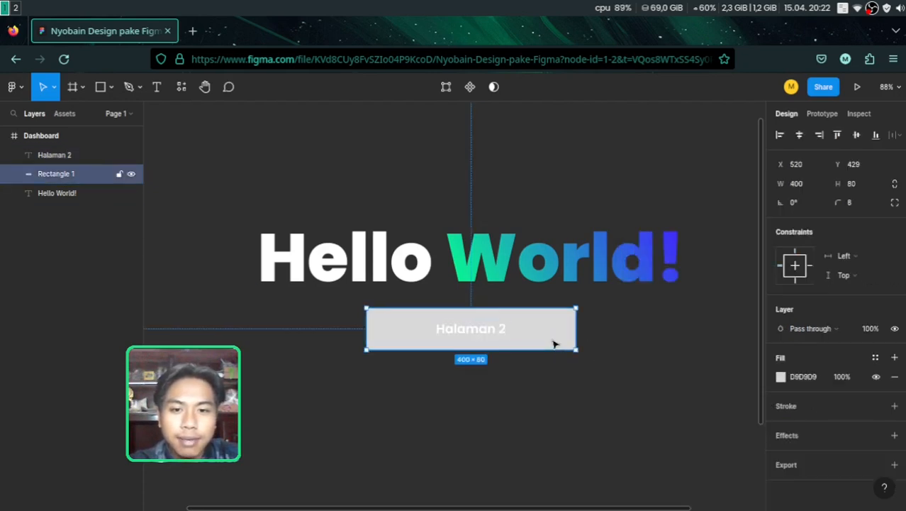
left_click(783, 380)
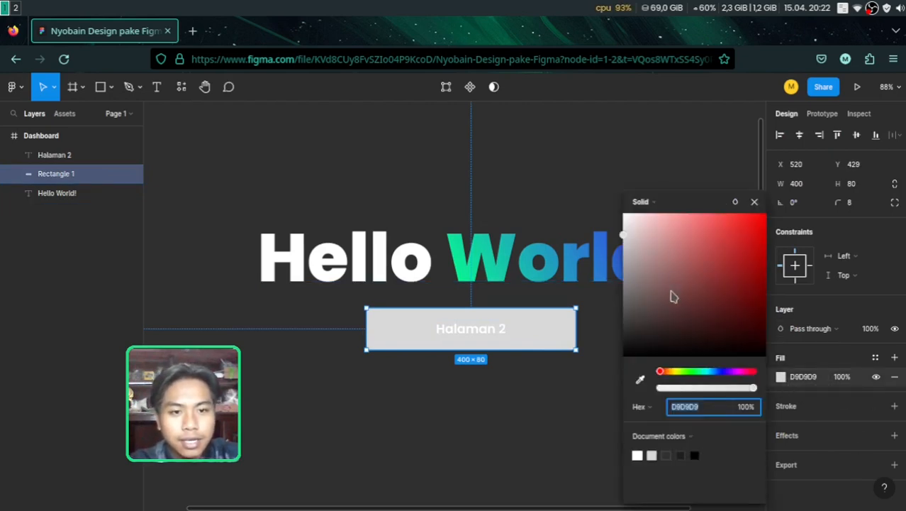
left_click_drag(705, 372, 726, 371)
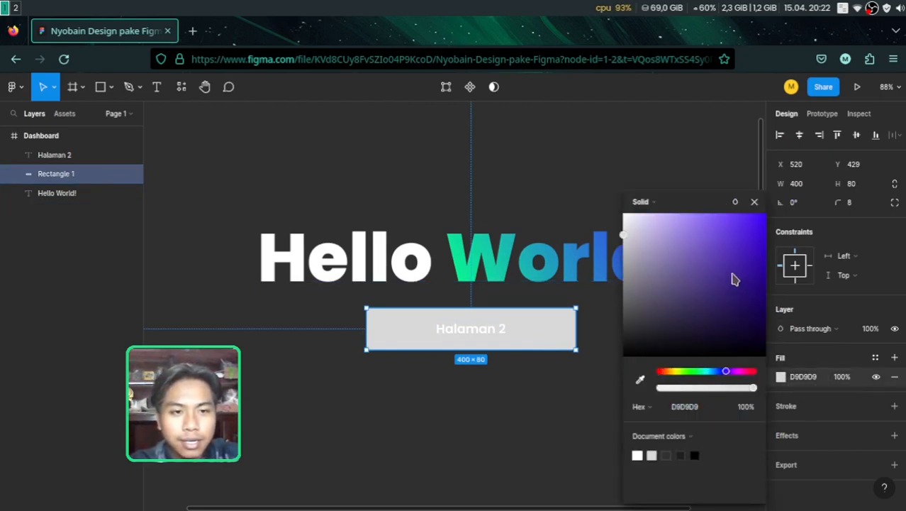
left_click_drag(734, 279, 780, 234)
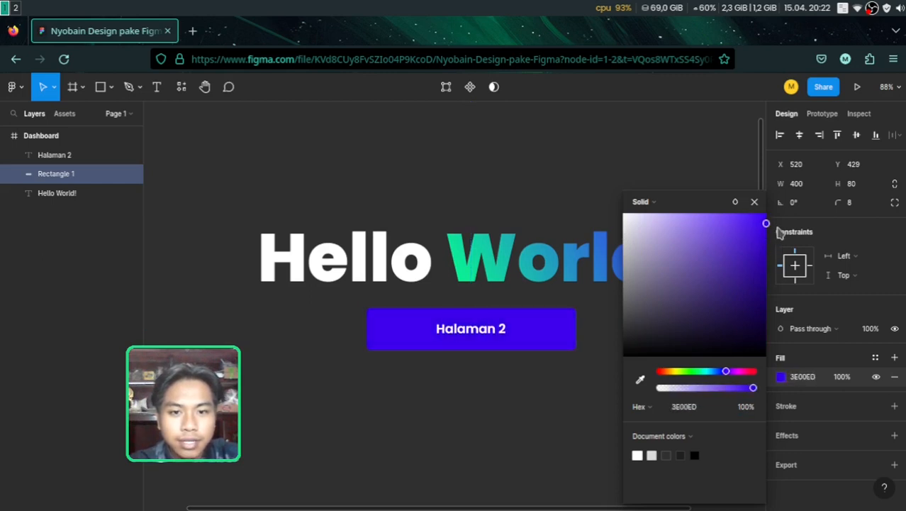
left_click(764, 268)
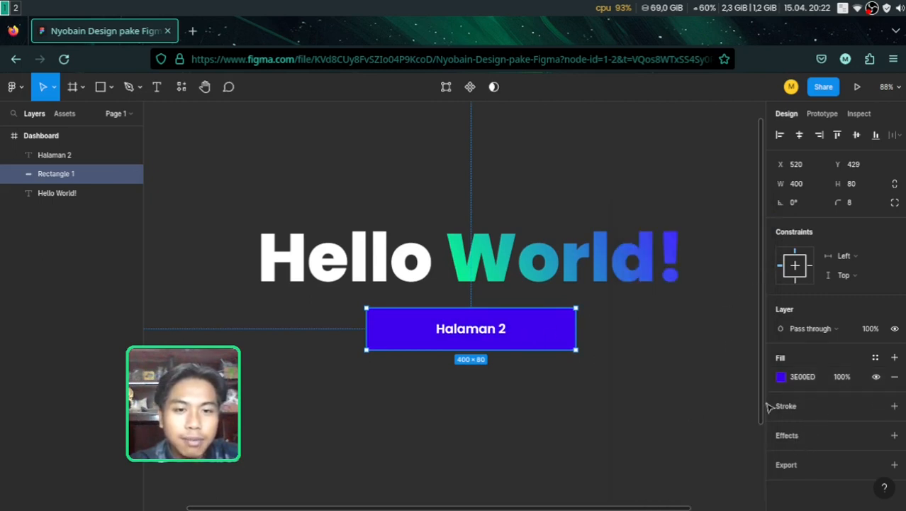
- Add a white (FFFFFF) inside stroke with a thickness of 2 to the button rectangle
left_click(811, 408)
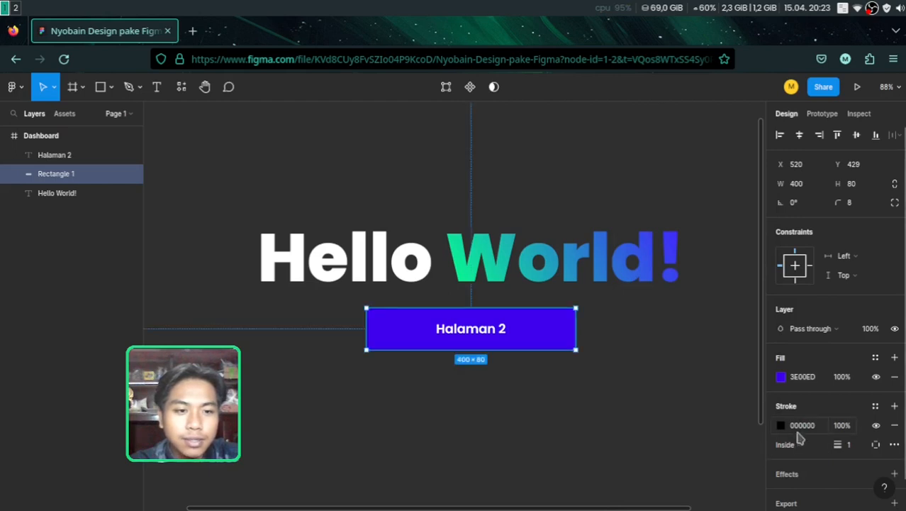
left_click(781, 426)
mouse_move(678, 280)
left_mouse_down()
mouse_move(742, 296)
mouse_move(742, 253)
mouse_move(673, 213)
mouse_move(603, 191)
left_mouse_up()
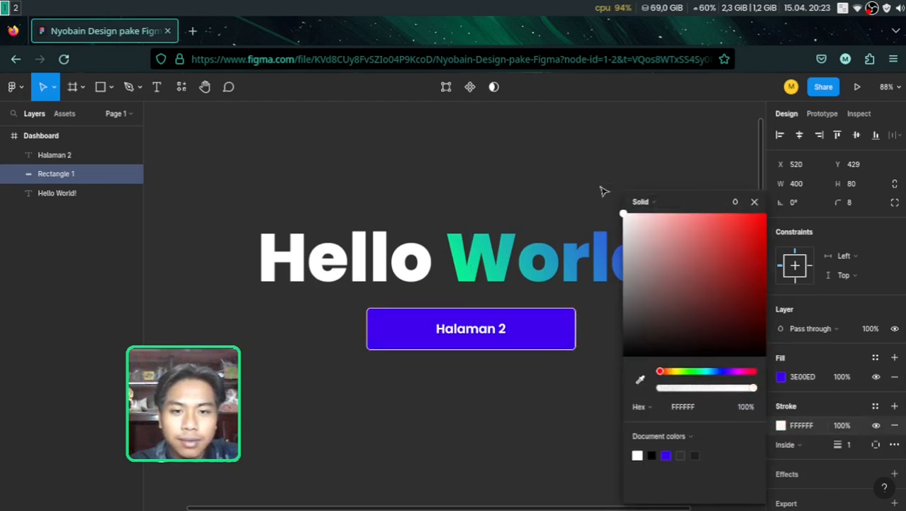
left_click(756, 203)
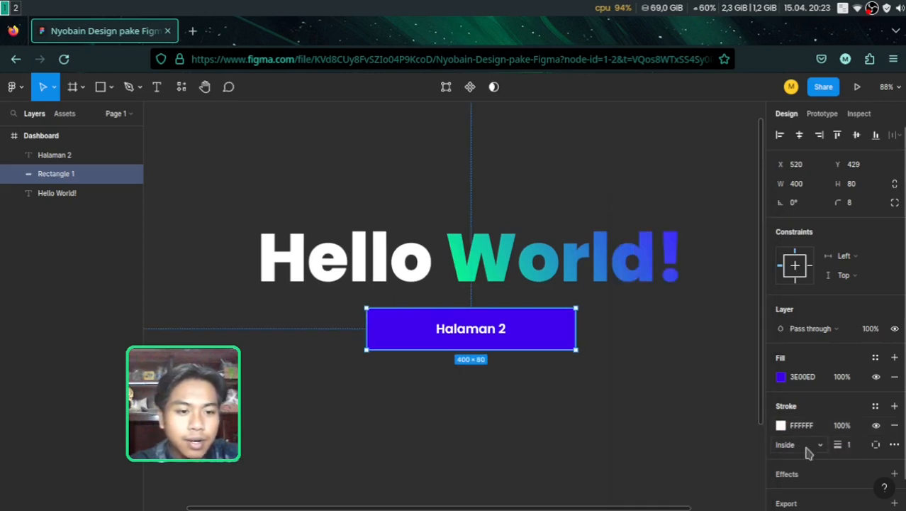
left_click(851, 445)
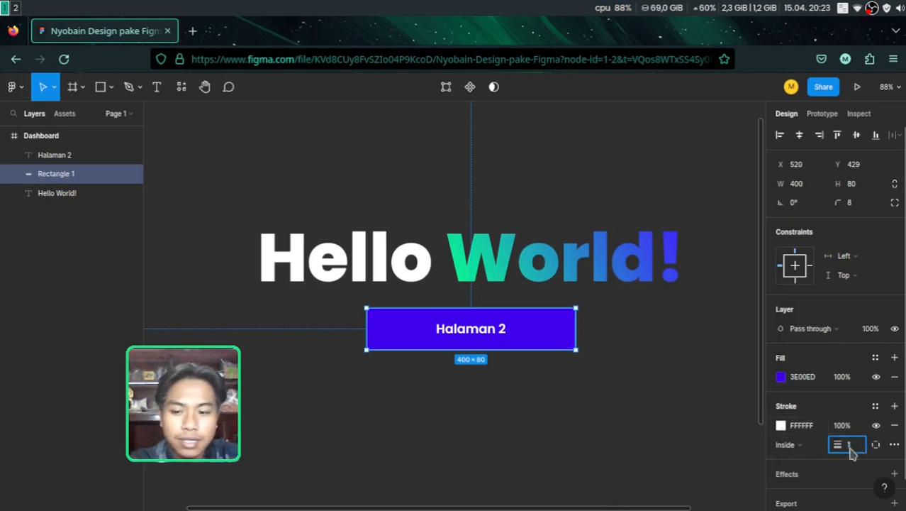
type("2")
key("Return")
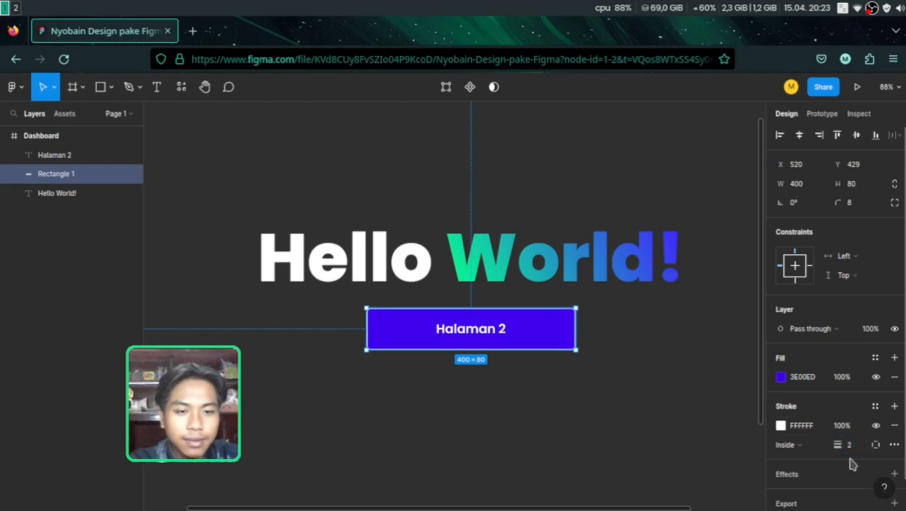
left_click(578, 397)
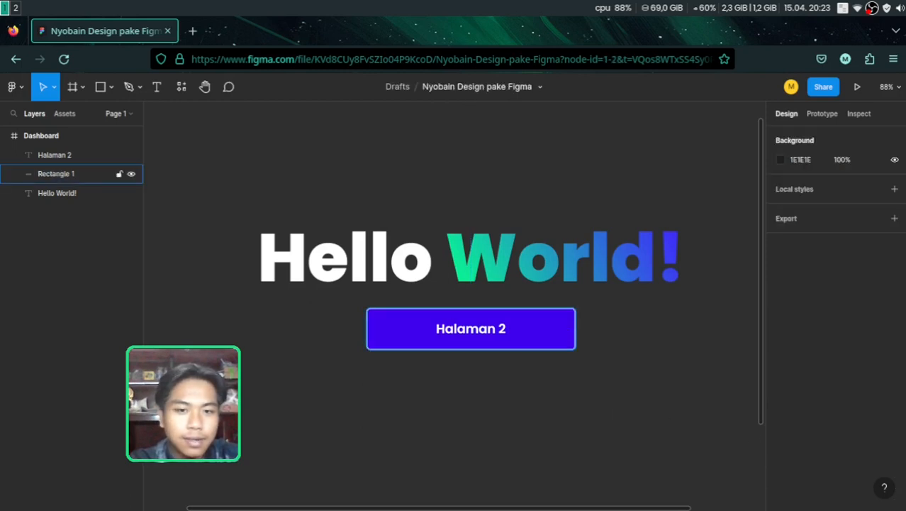
- Reselect the button rectangle and add a Drop shadow effect to it
key("ctrl+z")
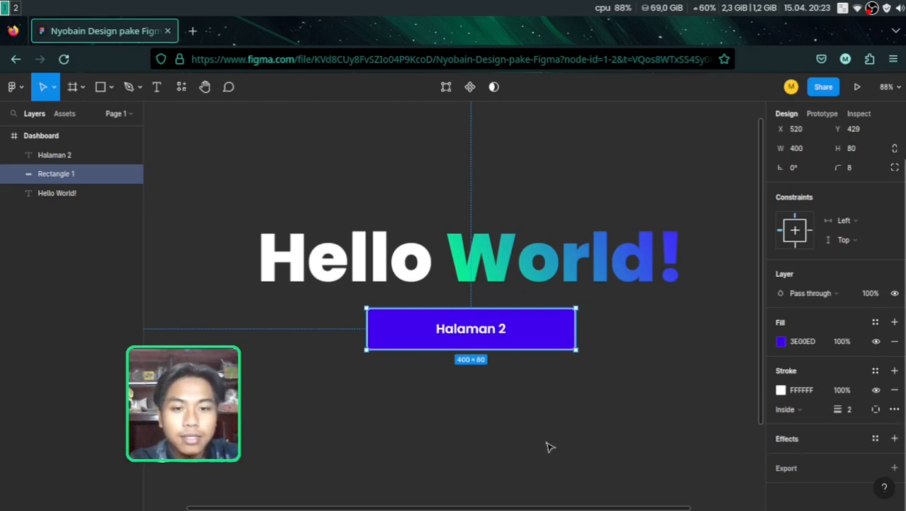
left_click(793, 441)
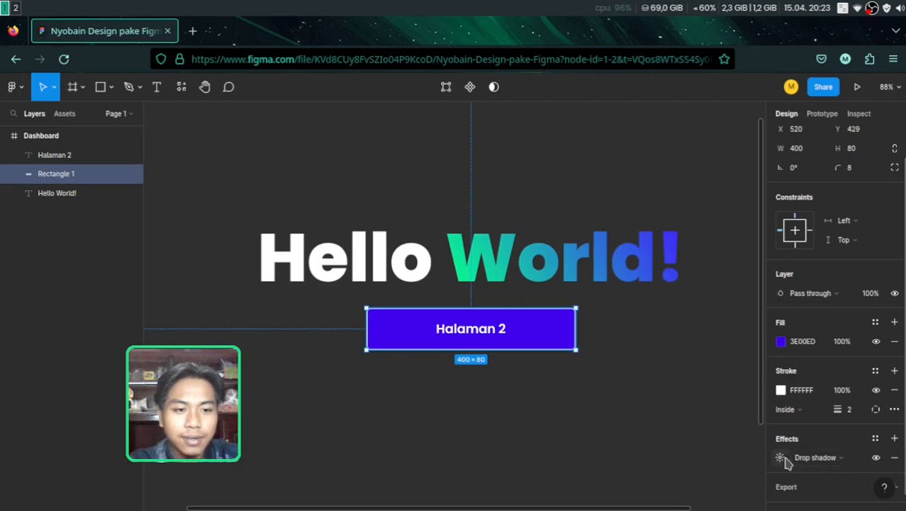
left_click(829, 458)
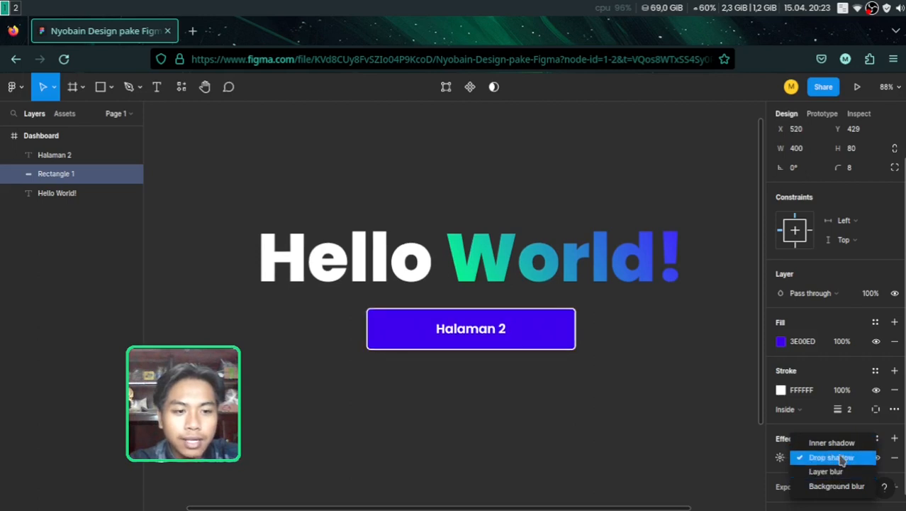
left_click(841, 460)
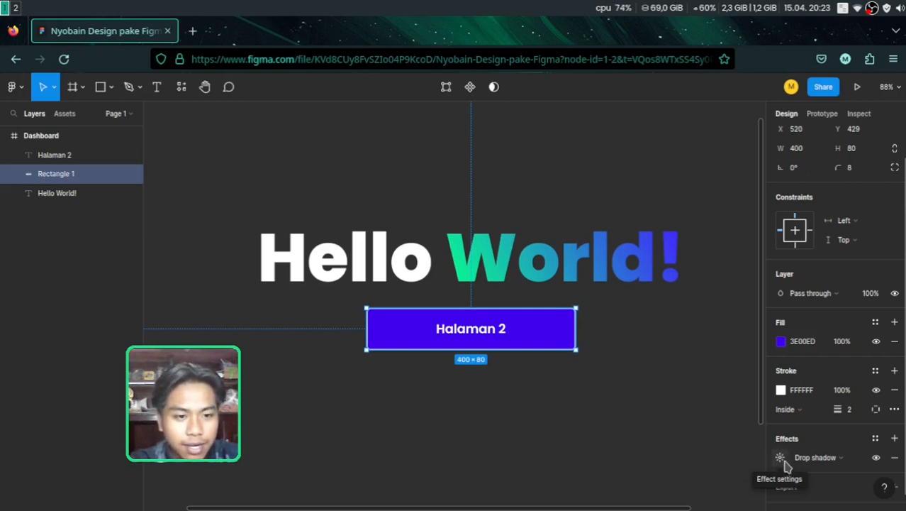
- Set the colour of the button's drop shadow to the blue-violet 4200FF
left_click(780, 457)
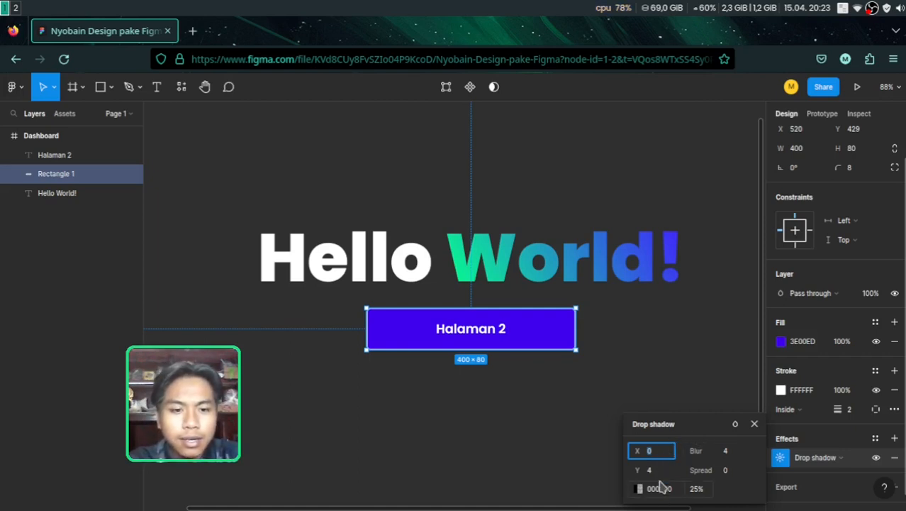
key("Tab")
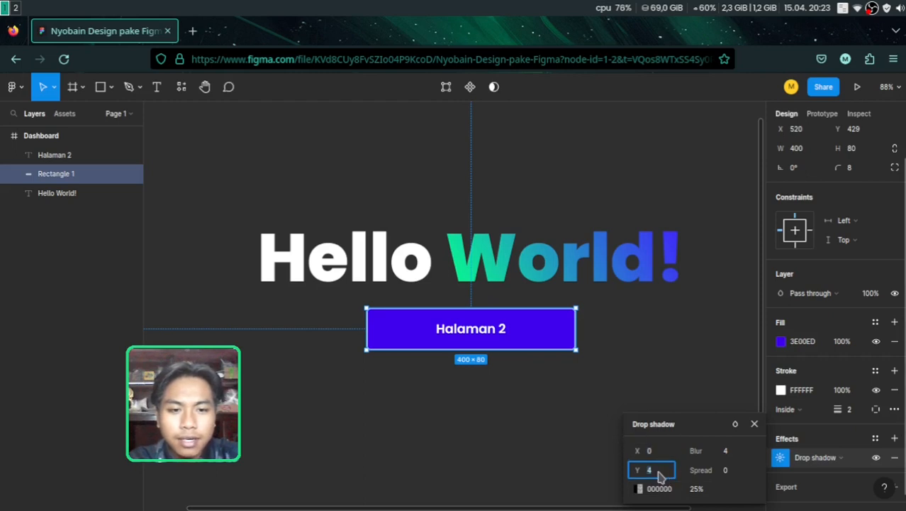
left_click(730, 452)
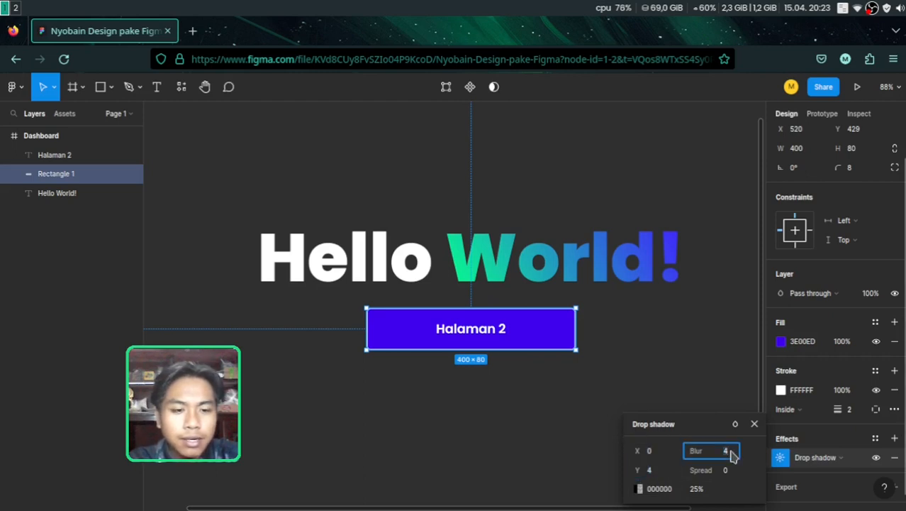
left_click(640, 489)
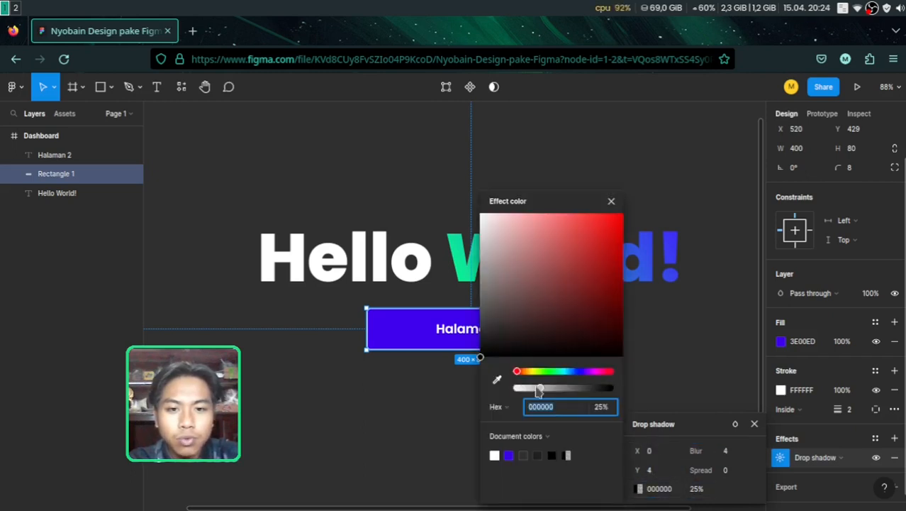
left_click(579, 371)
left_click_drag(614, 231, 627, 208)
left_click_drag(579, 372, 584, 374)
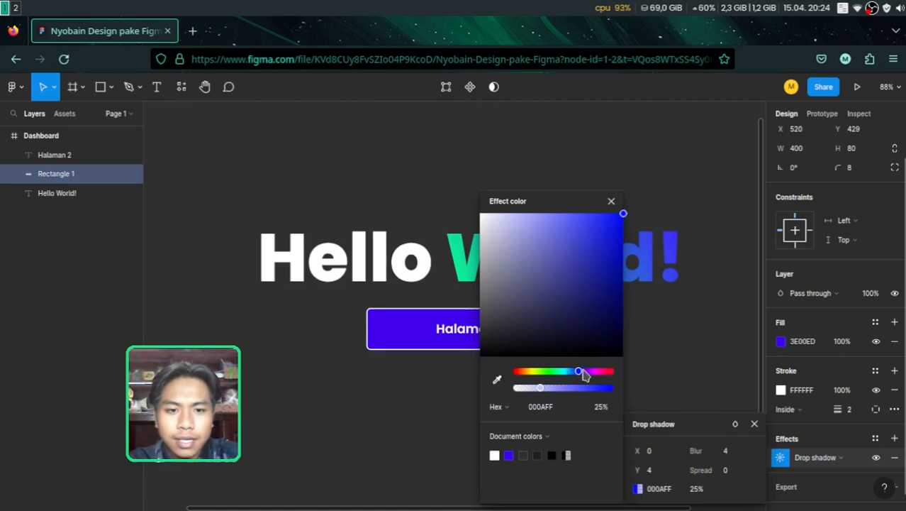
left_click_drag(610, 228, 624, 212)
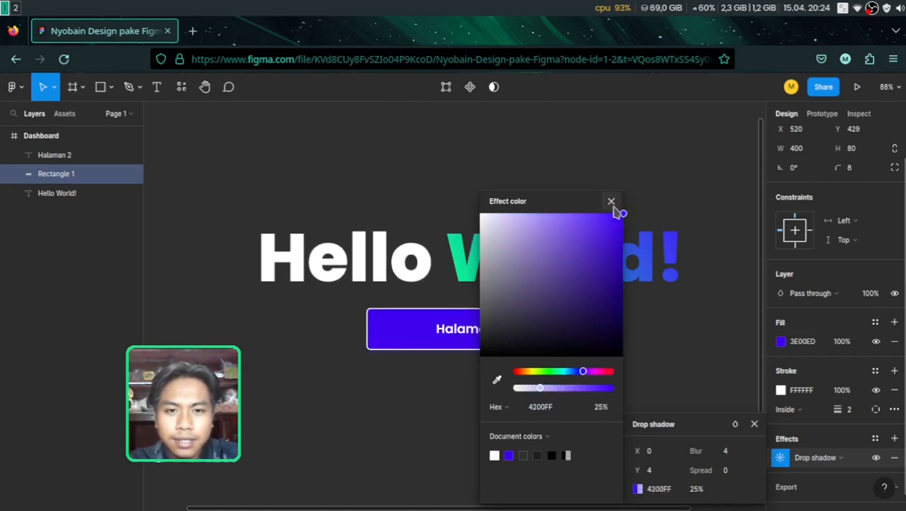
key("Escape")
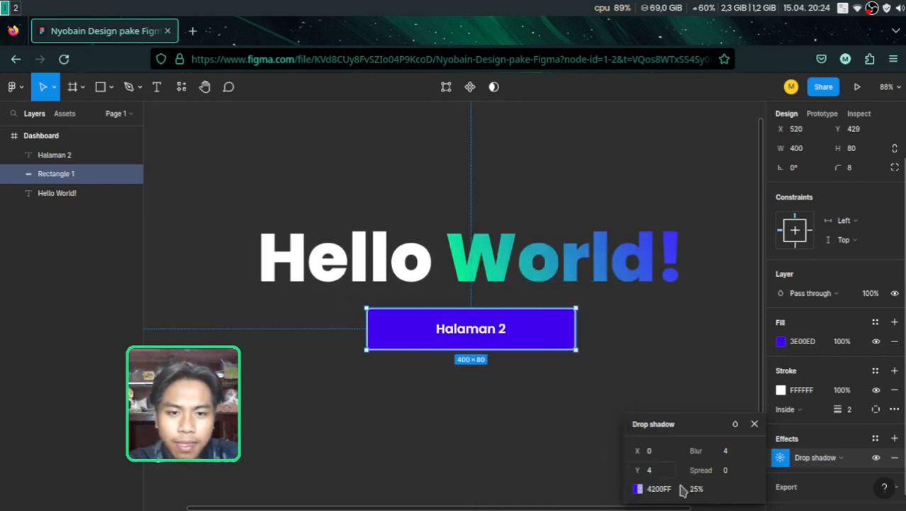
- Set the button's drop shadow blur to 10 and its Y offset to 7, and deselect the button
left_click(726, 452)
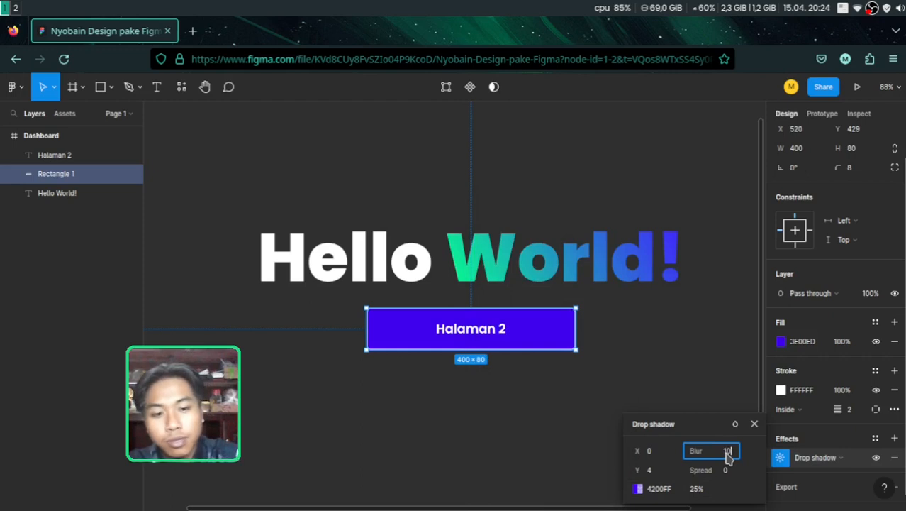
key("Return")
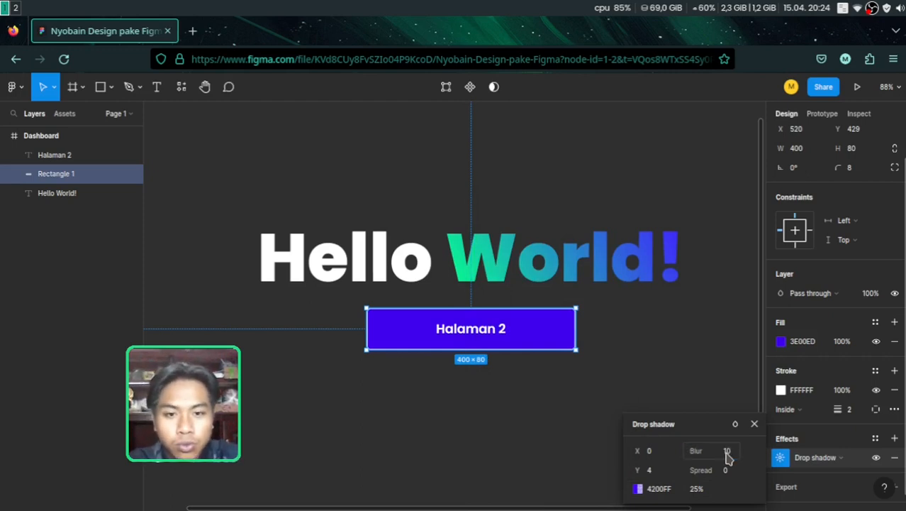
left_click(652, 471)
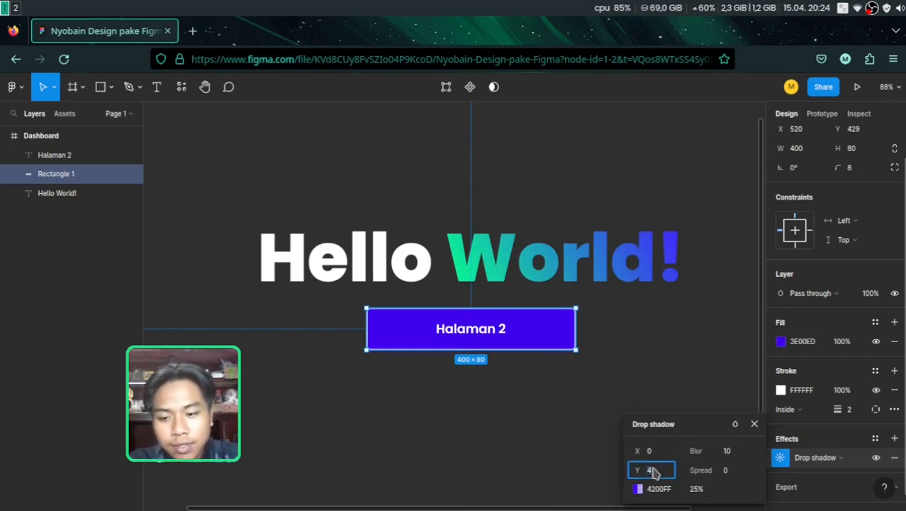
type("7")
key("Return")
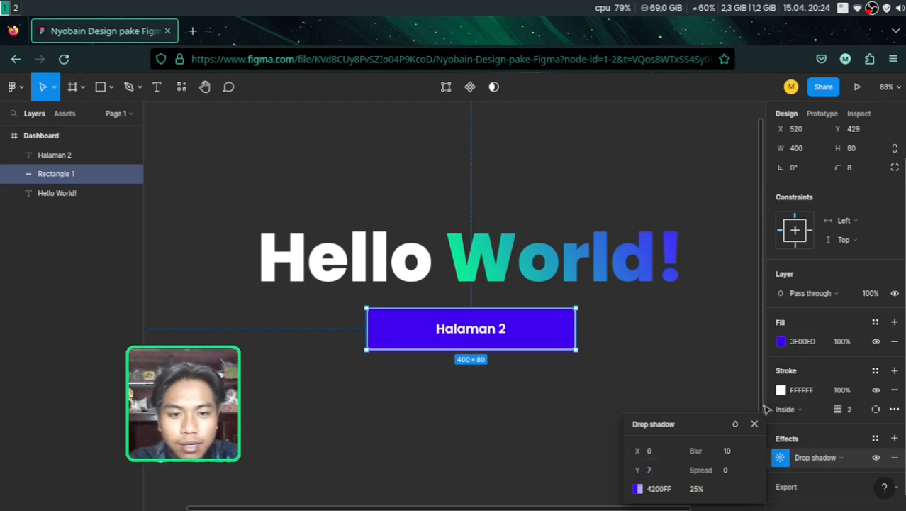
left_click(640, 400)
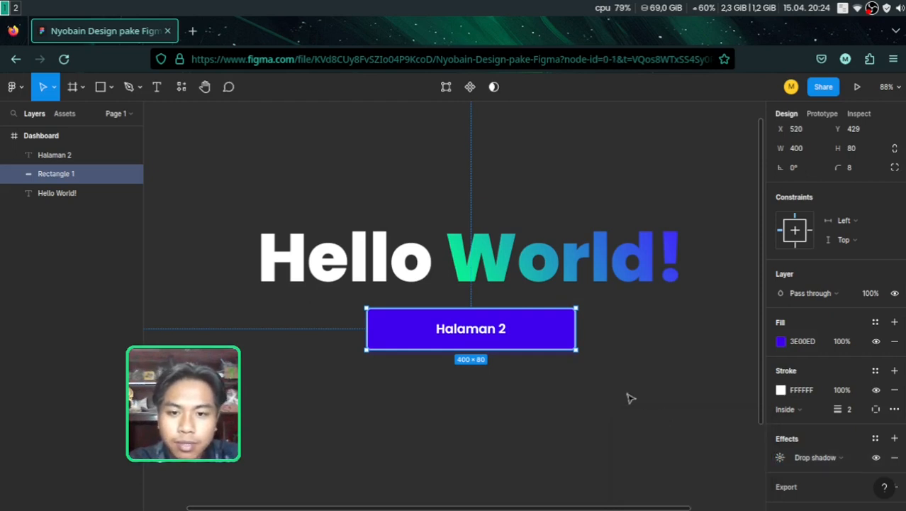
left_click(630, 398)
- Group the "Hello World!" heading with the button and its label, and centre the group vertically on the Dashboard frame
scroll(553, 357, "up", 5)
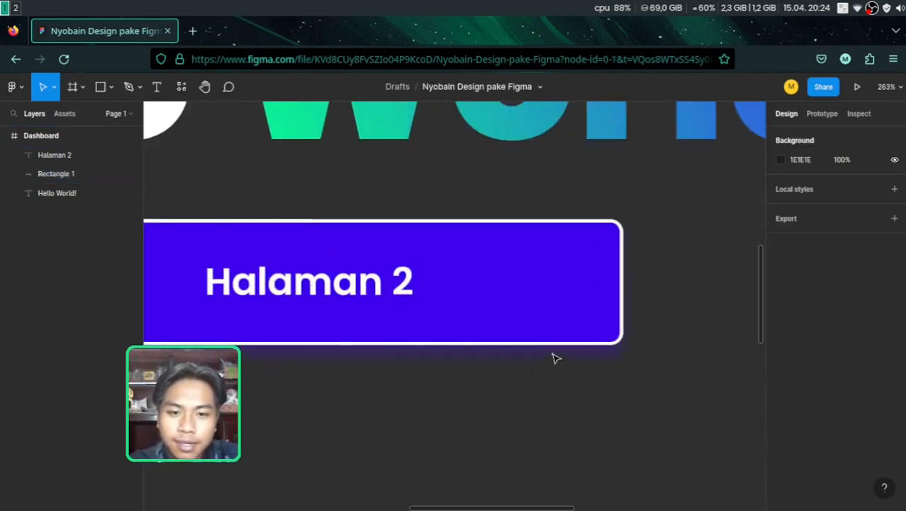
scroll(552, 357, "down", 5)
scroll(514, 356, "down", 3)
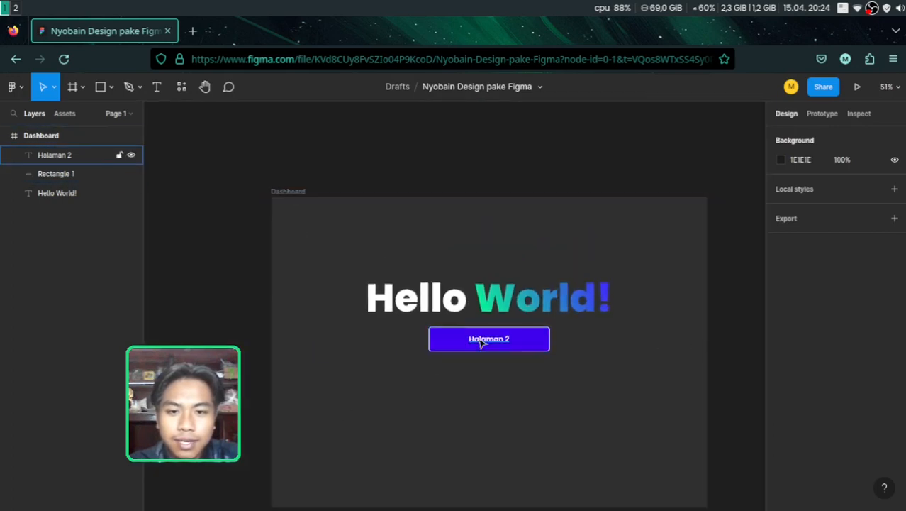
scroll(480, 340, "down", 2)
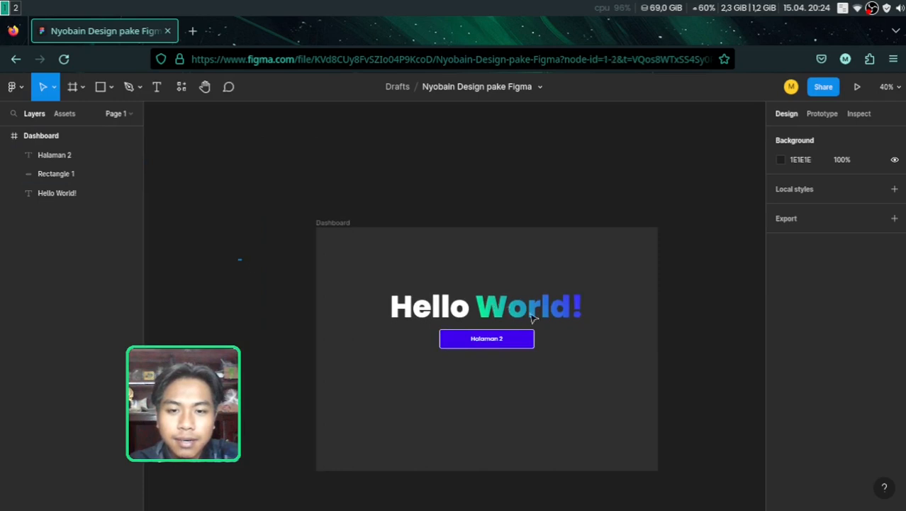
left_click_drag(240, 260, 604, 384)
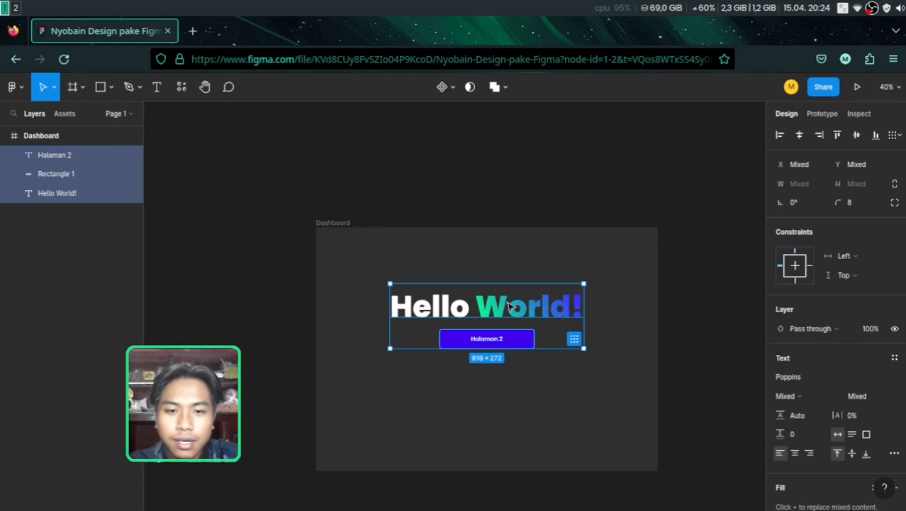
key("ctrl+g")
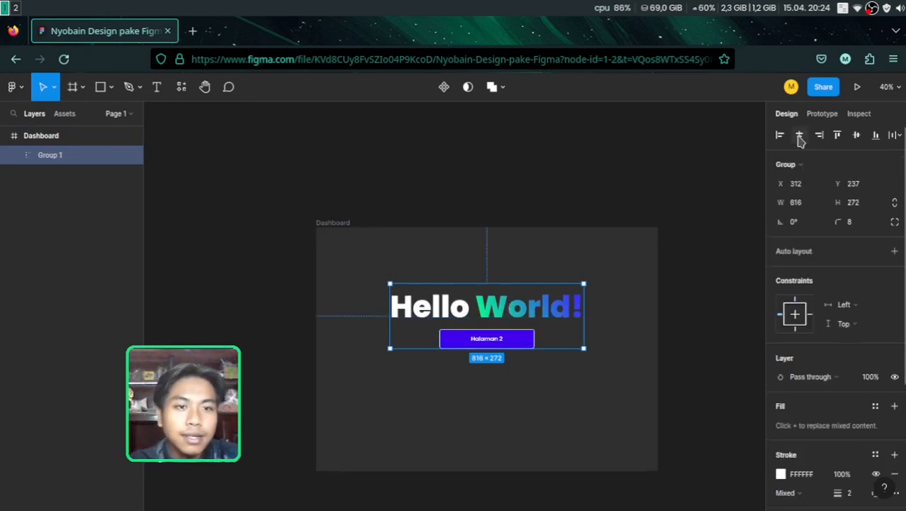
left_click(857, 135)
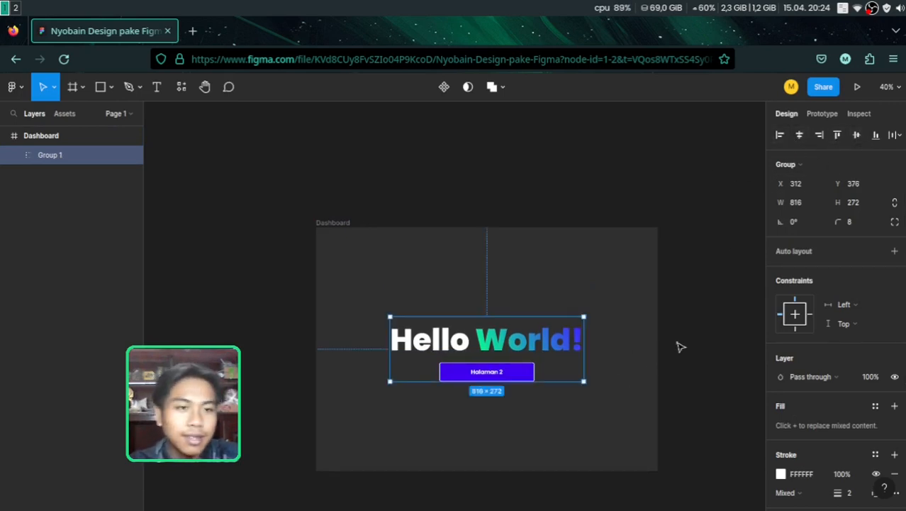
left_click(638, 353)
- Present the Dashboard prototype in a separate browser tab and reload the preview
scroll(612, 349, "up", 2)
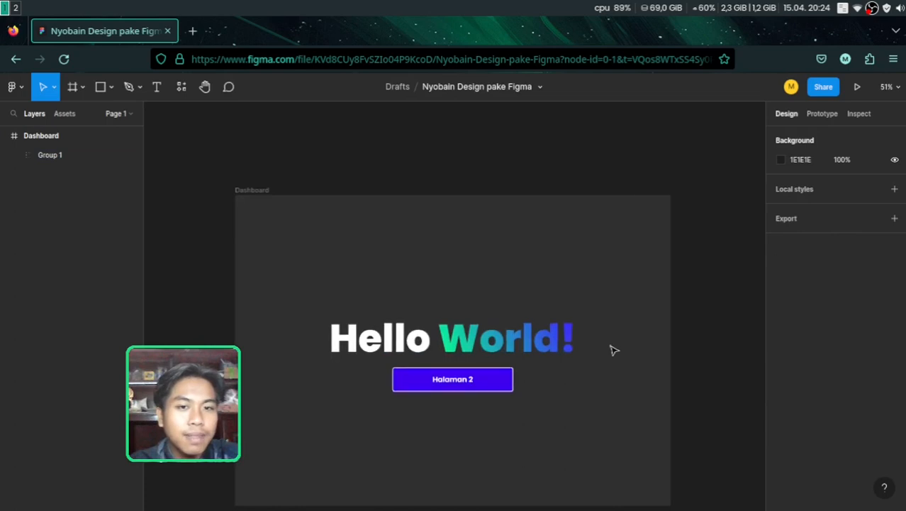
scroll(612, 348, "down", 2)
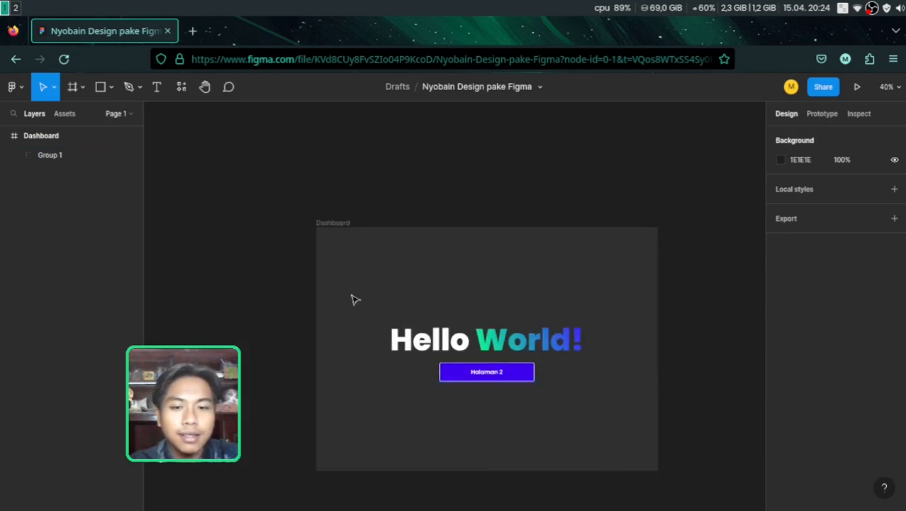
left_click(860, 87)
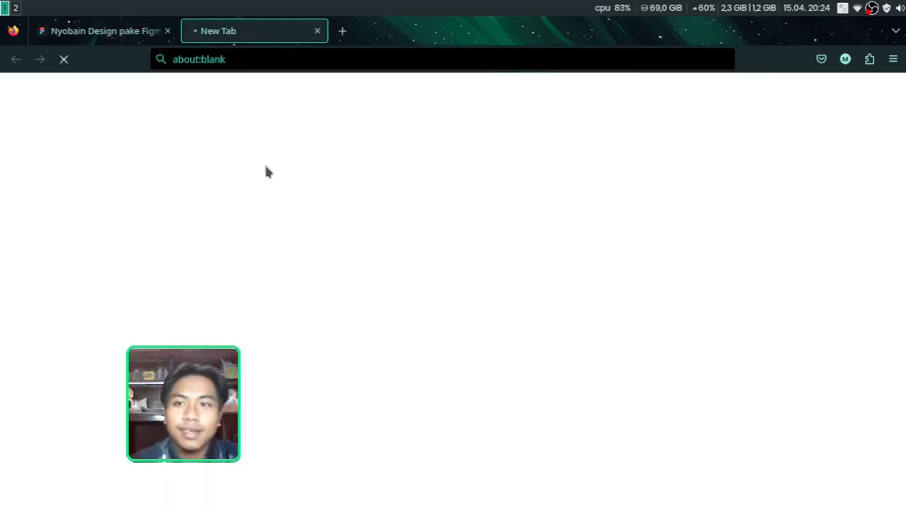
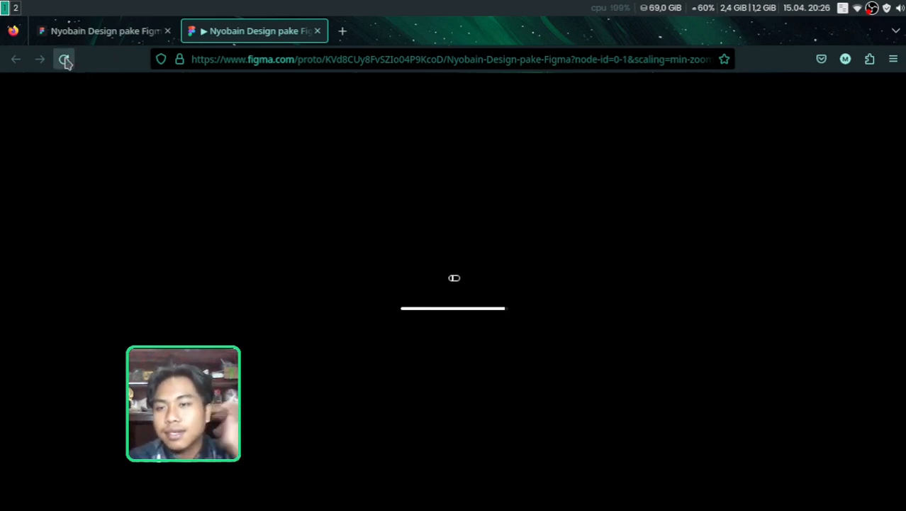
left_click(71, 67)
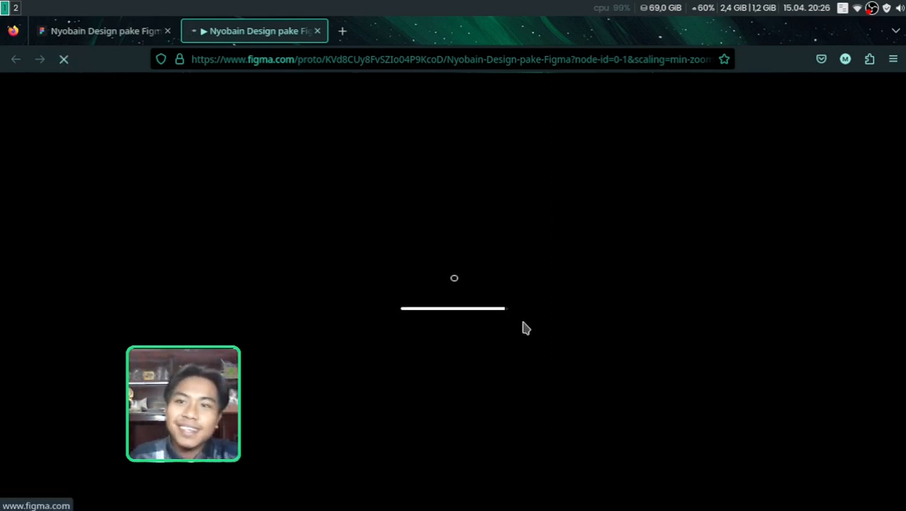
- Return to the design file, collapse the Dashboard frame's layers, and paste a copy of the frame beside the original
left_click(126, 31)
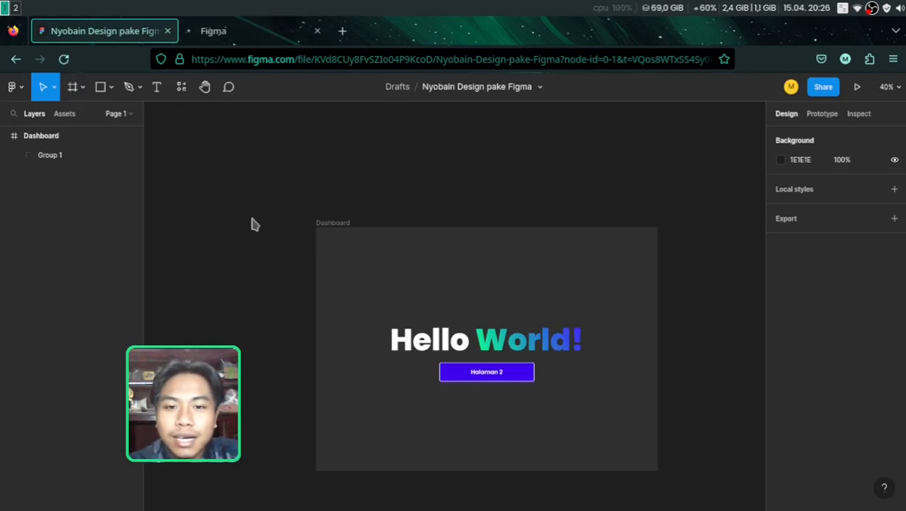
scroll(304, 213, "down", 3)
scroll(161, 182, "up", 2)
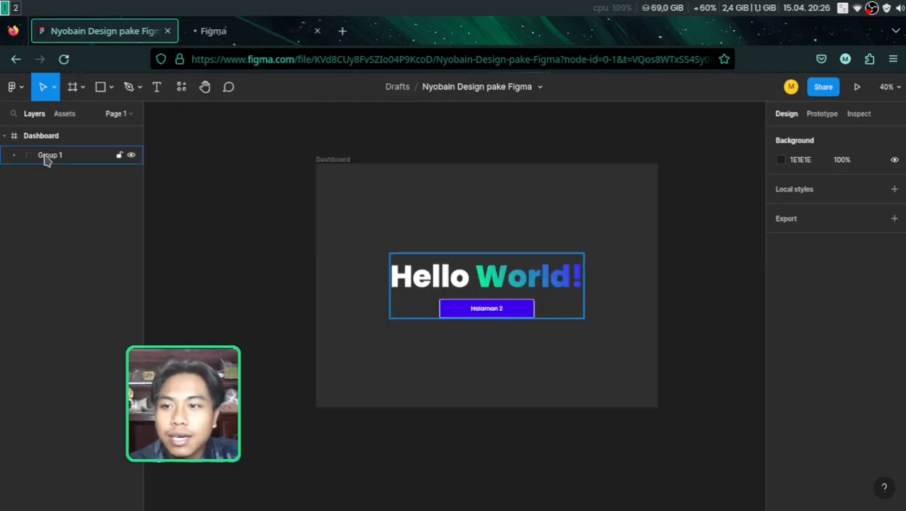
left_click(6, 136)
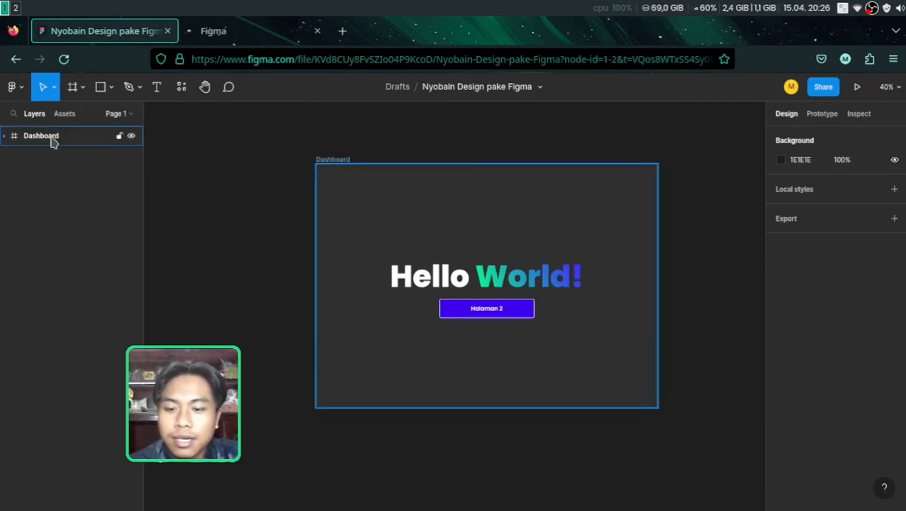
left_click(51, 141)
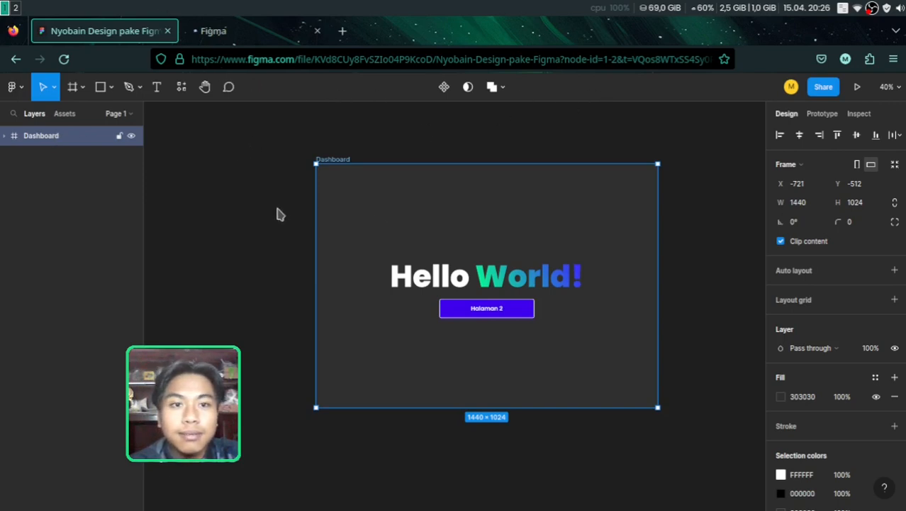
left_click(212, 36)
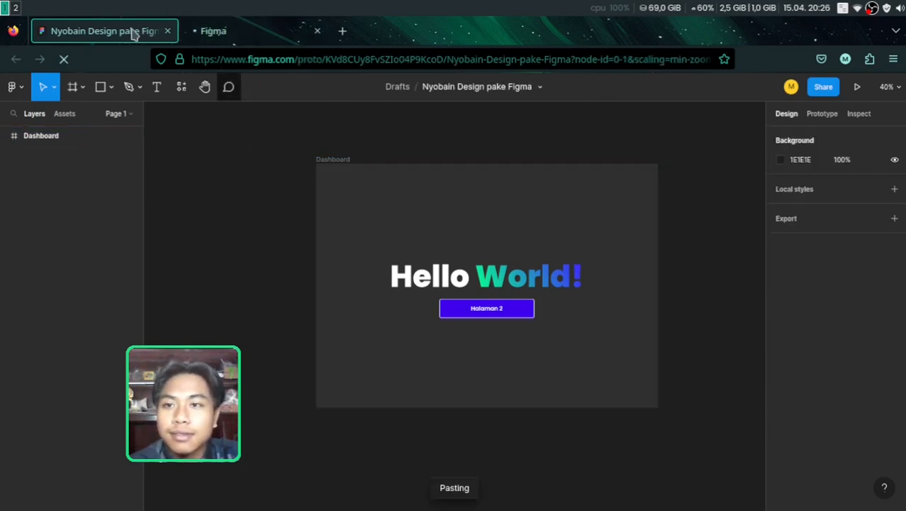
left_click(132, 36)
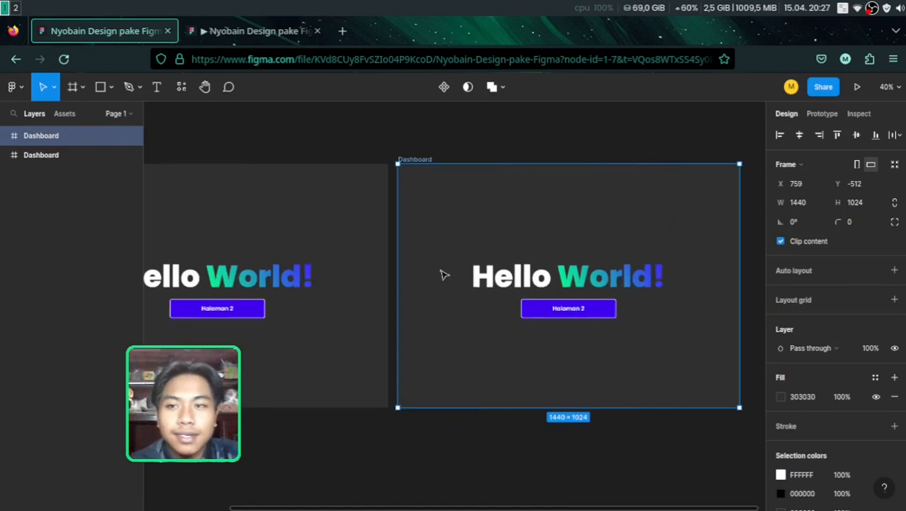
- Rename the duplicated Dashboard frame as Halaman 2
scroll(659, 248, "right", 3)
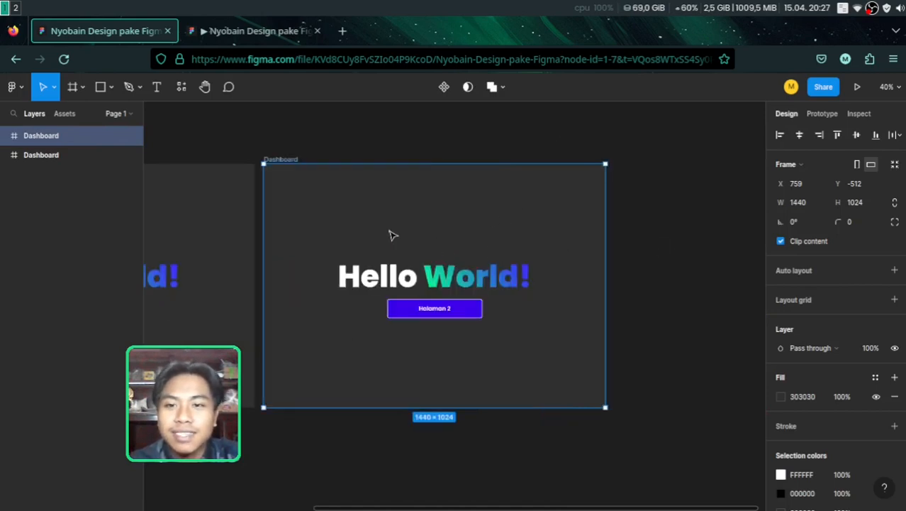
scroll(392, 235, "up", 3)
scroll(392, 235, "down", 3)
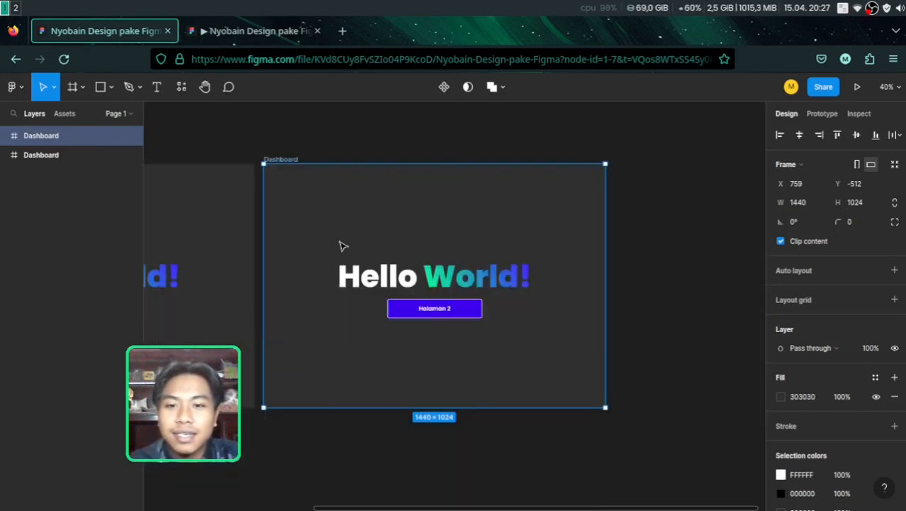
scroll(477, 217, "left", 4)
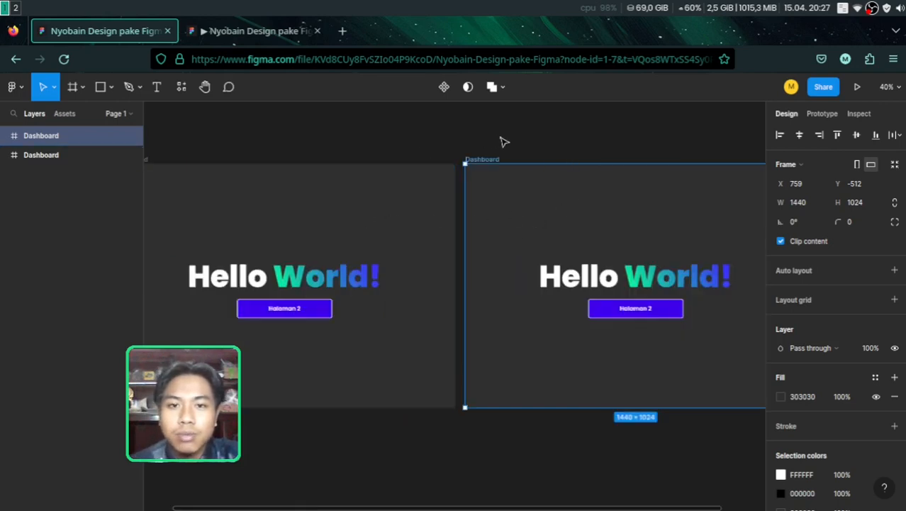
left_click(492, 170)
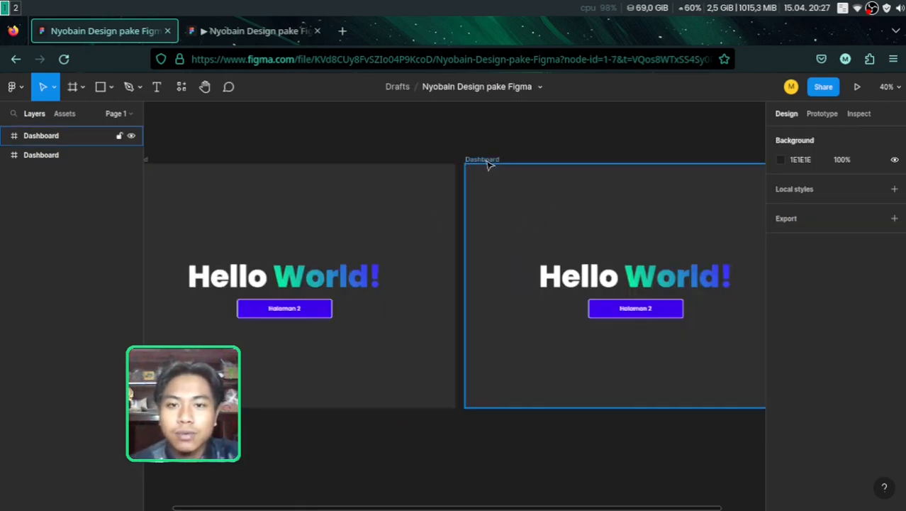
left_click(488, 163)
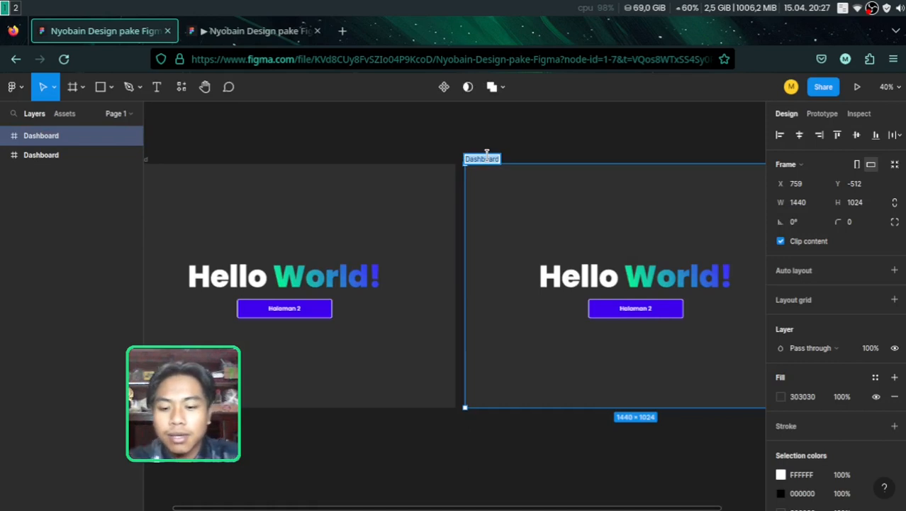
type("Halaman")
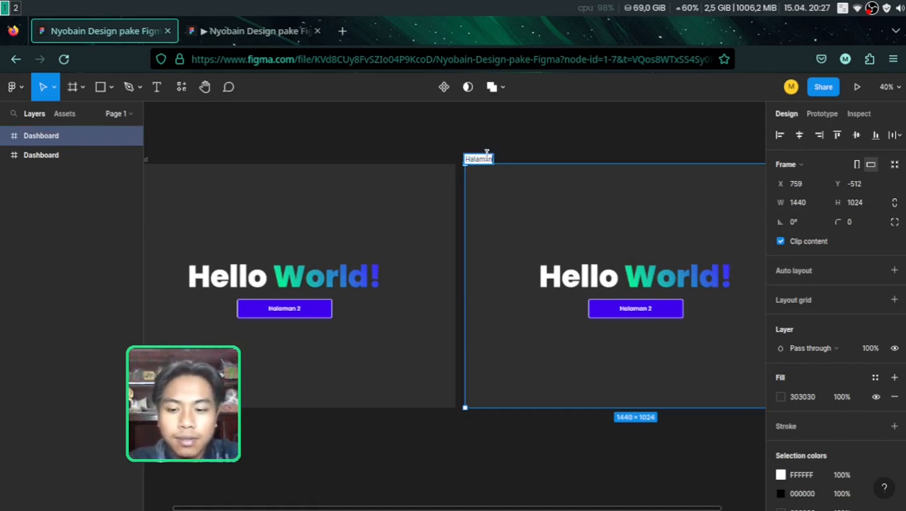
type(" 2")
key("Return")
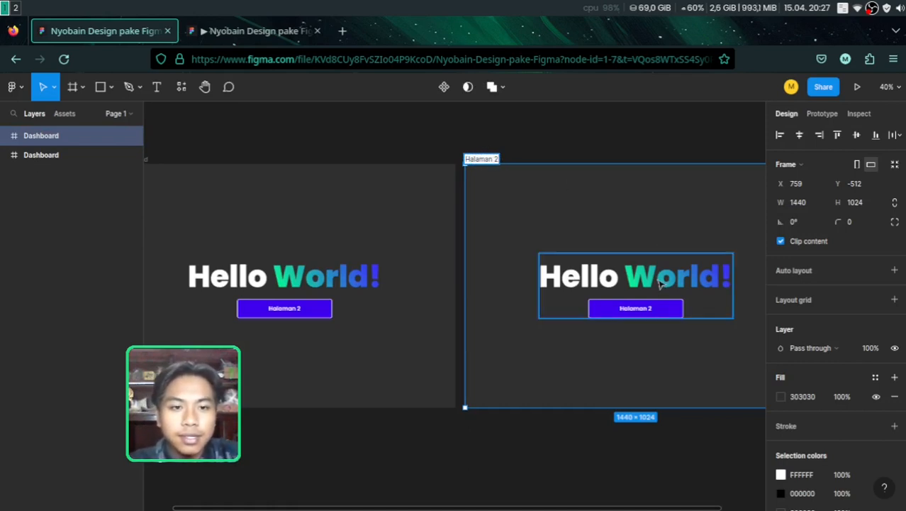
- Delete the white word "Hello" from the heading on the Halaman 2 frame, keeping the gradient-filled word
double_click(684, 280)
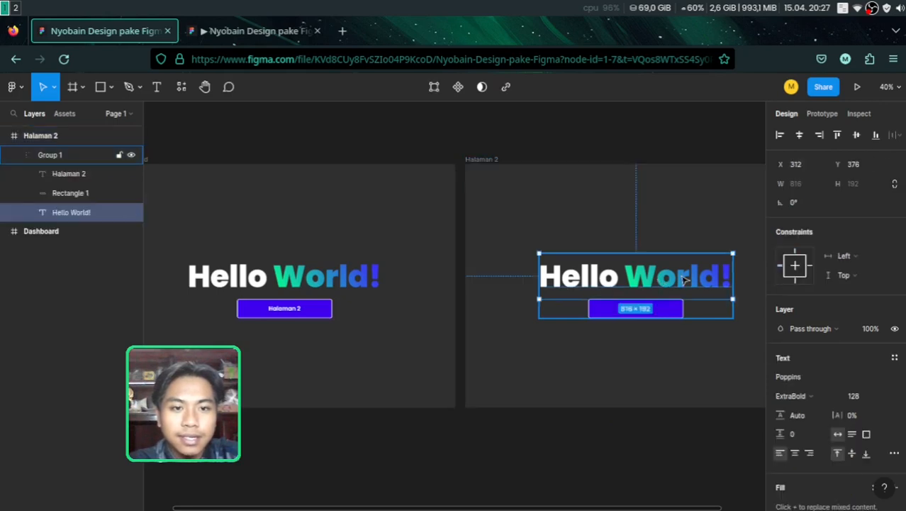
double_click(685, 280)
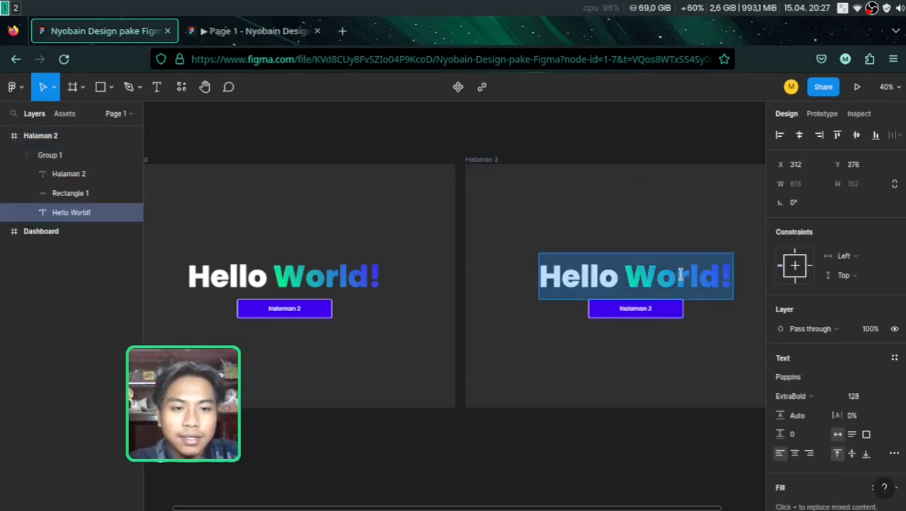
left_click(679, 277)
left_click_drag(627, 280, 548, 279)
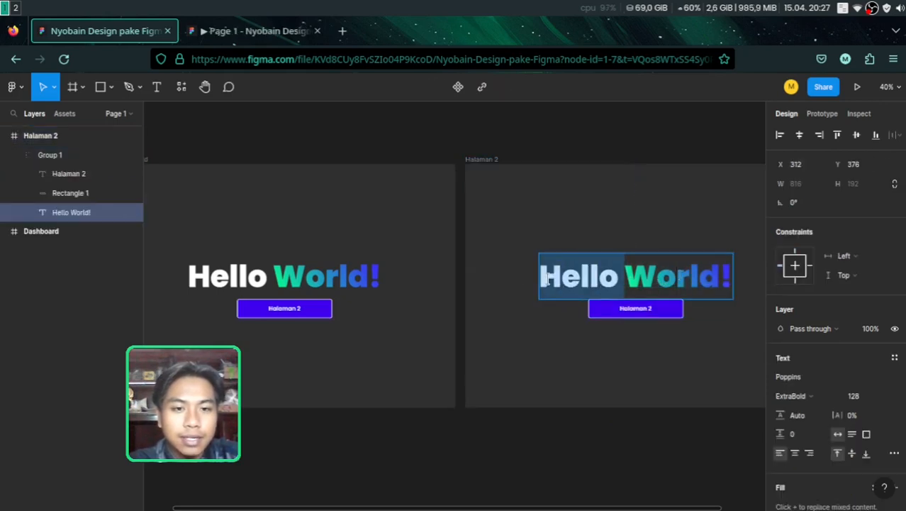
key("BackSpace")
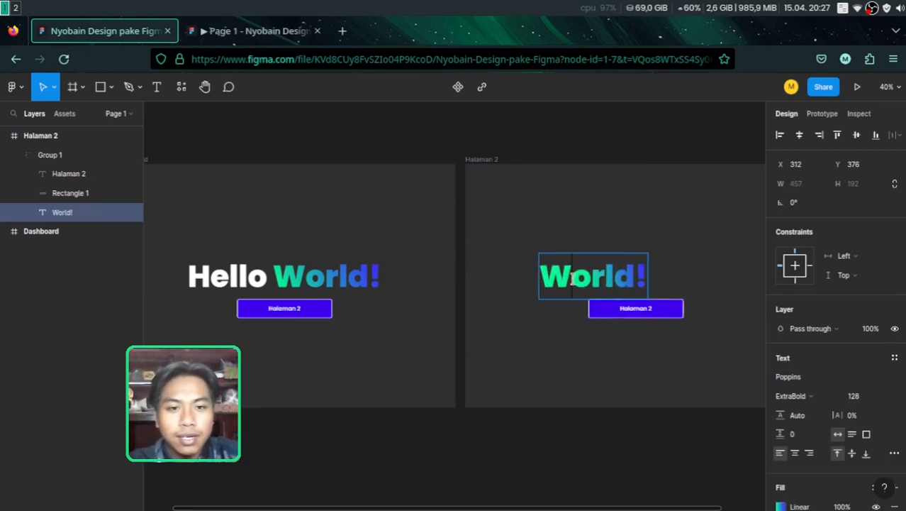
- Replace the remaining gradient heading text on the Halaman 2 frame with "Halaman 2"
key("ctrl+a")
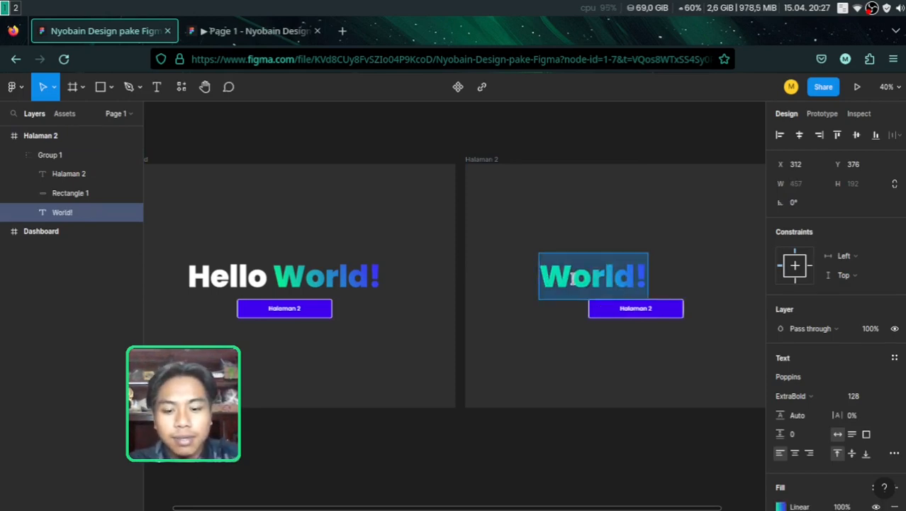
type("H")
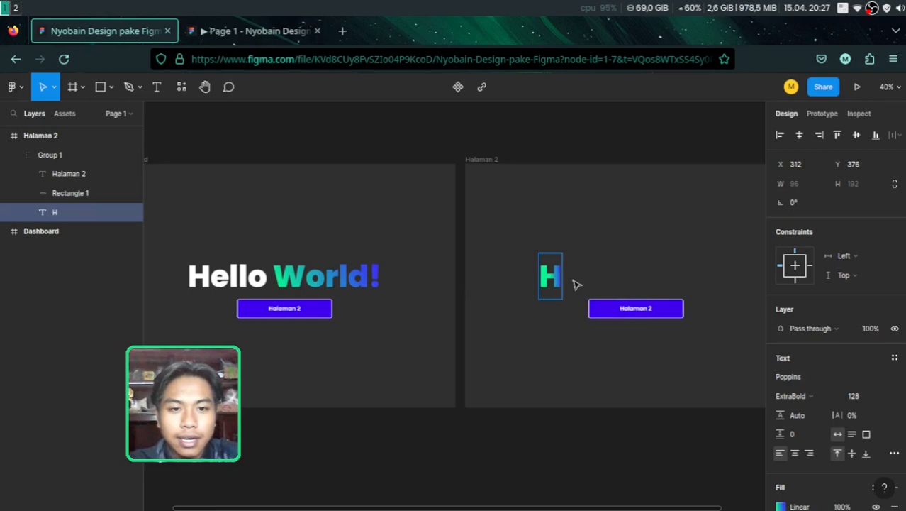
type("alma")
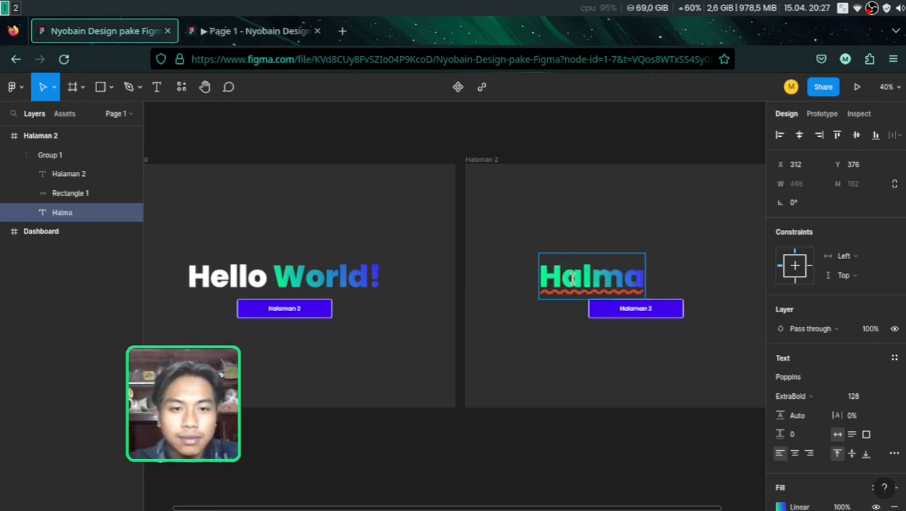
key("BackSpace")
key("BackSpace")
type("aman")
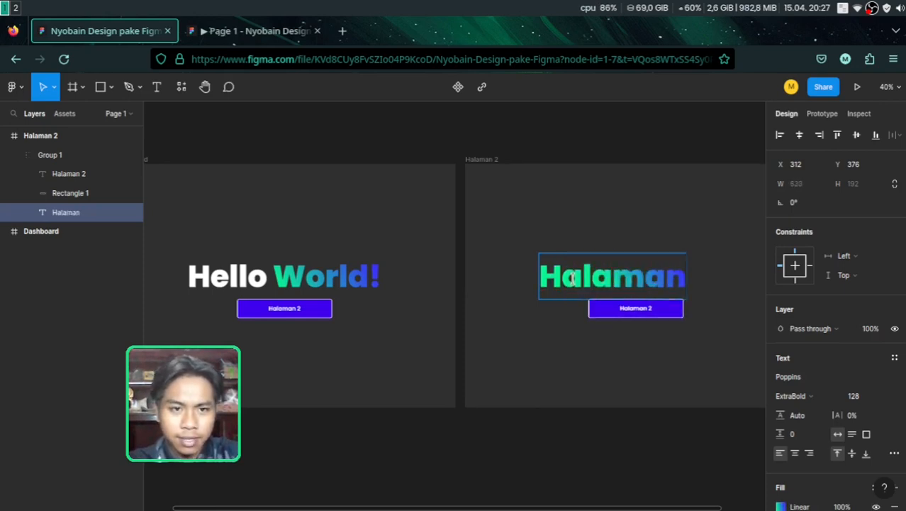
type(" 2")
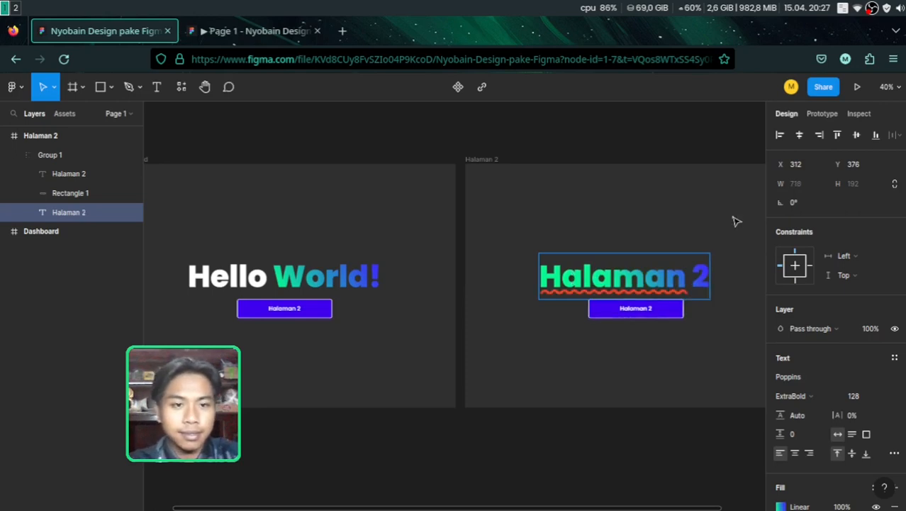
key("Escape")
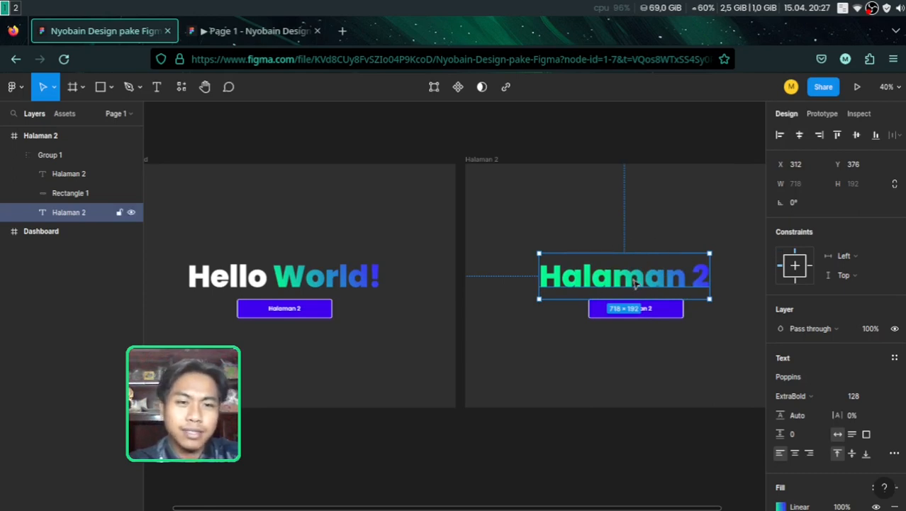
double_click(699, 276)
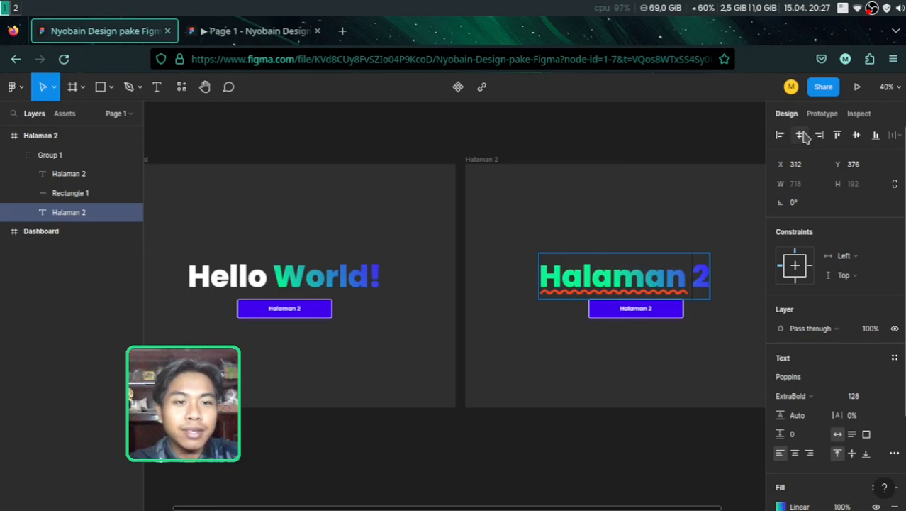
scroll(454, 257, "right", 3)
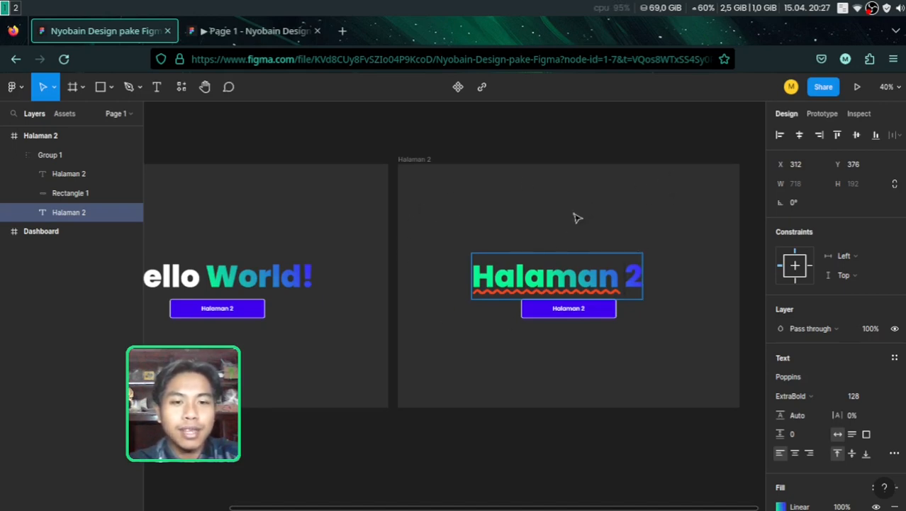
key("Escape")
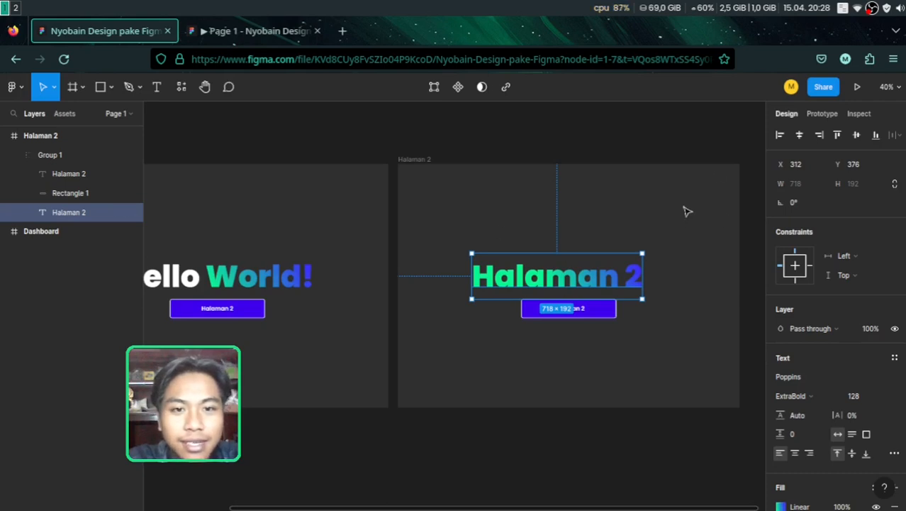
left_click(659, 140)
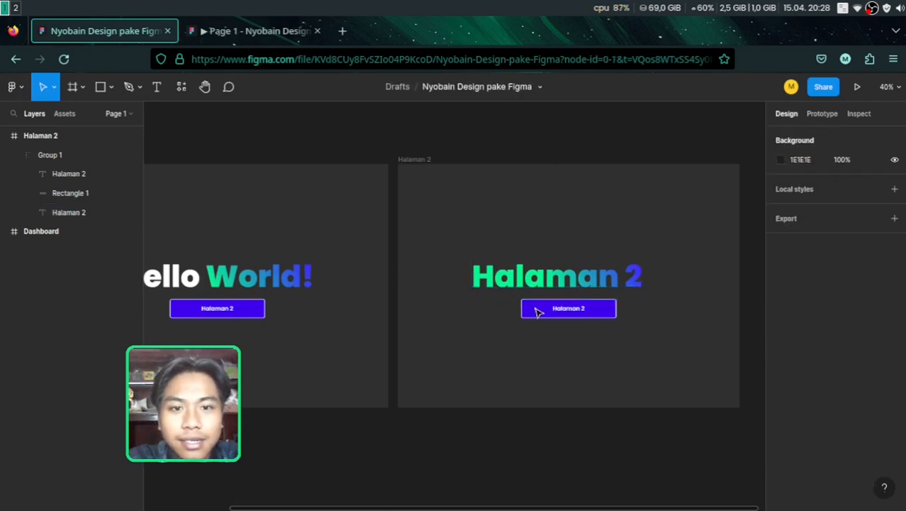
- Ungroup the heading and button on the Halaman 2 frame and centre the heading horizontally in the frame
left_click(562, 281)
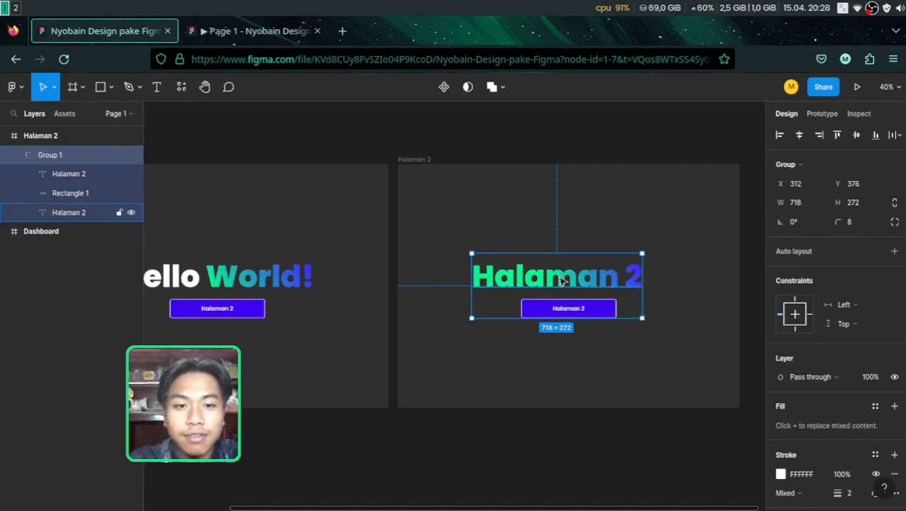
key("ctrl+shift+g")
key("Escape")
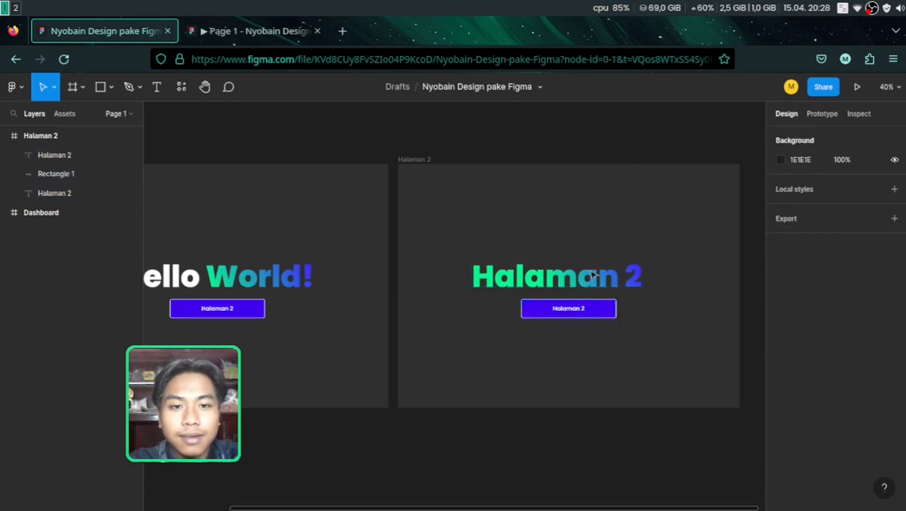
left_click(593, 275)
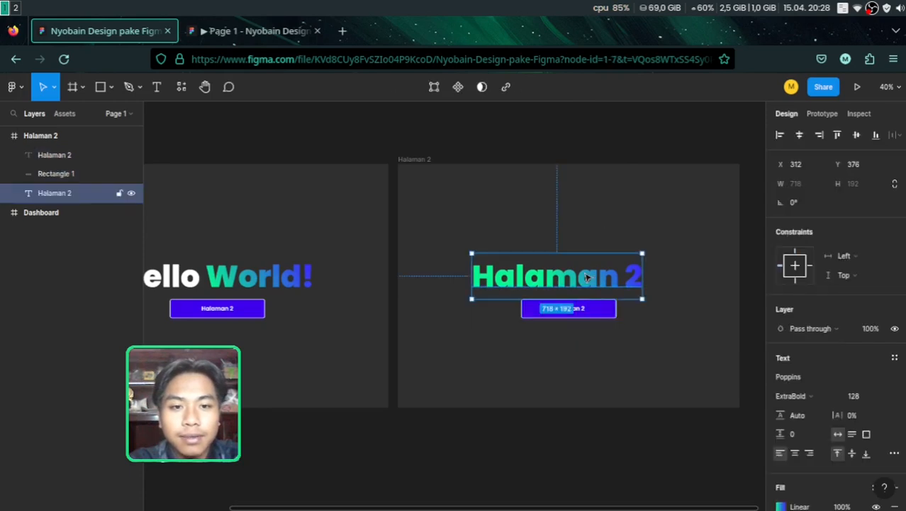
left_click(800, 135)
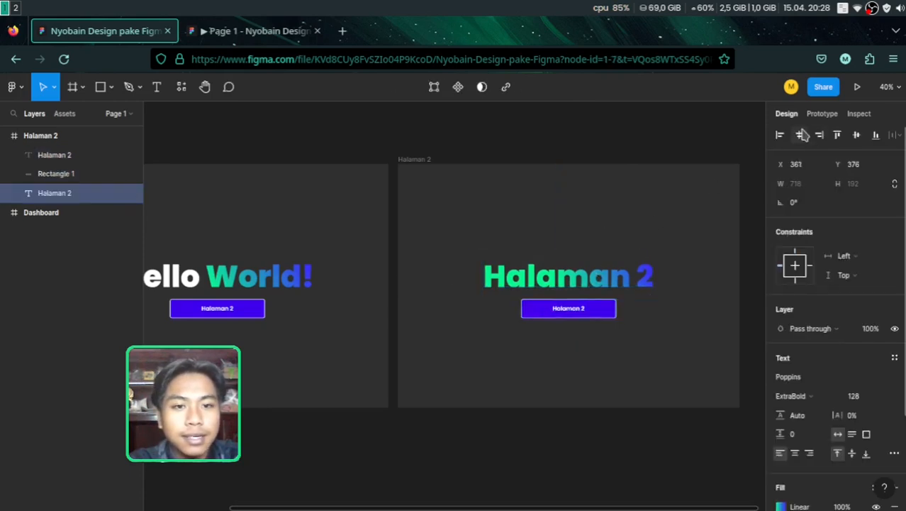
- Change the button label on the Halaman 2 frame to "Dashboard", without a trailing empty line
left_click(575, 310)
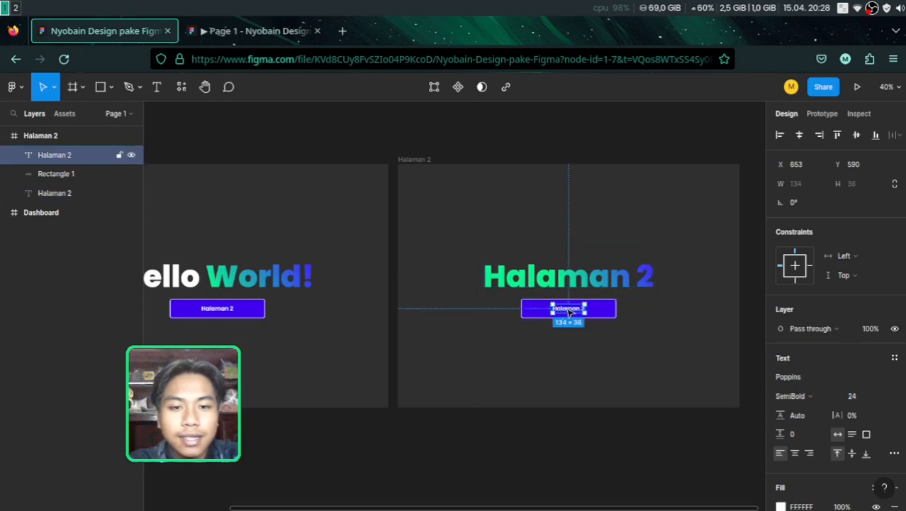
double_click(568, 310)
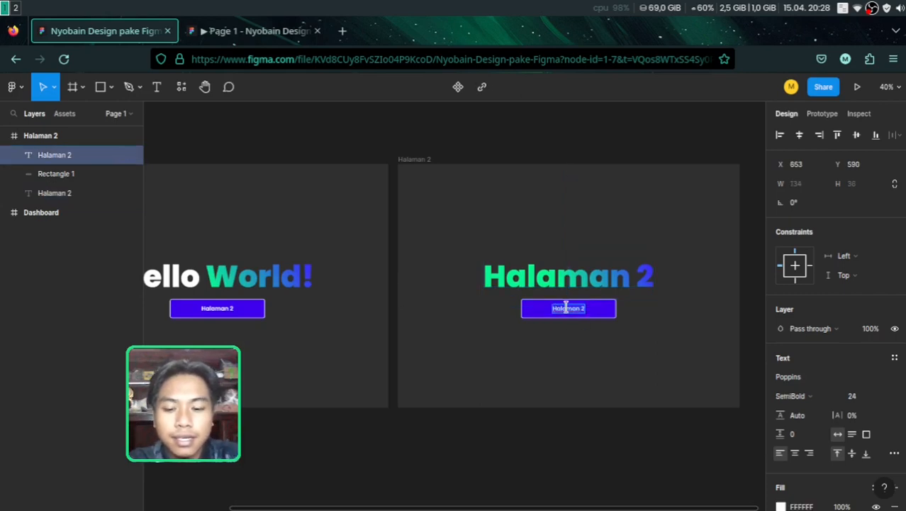
type("Dash")
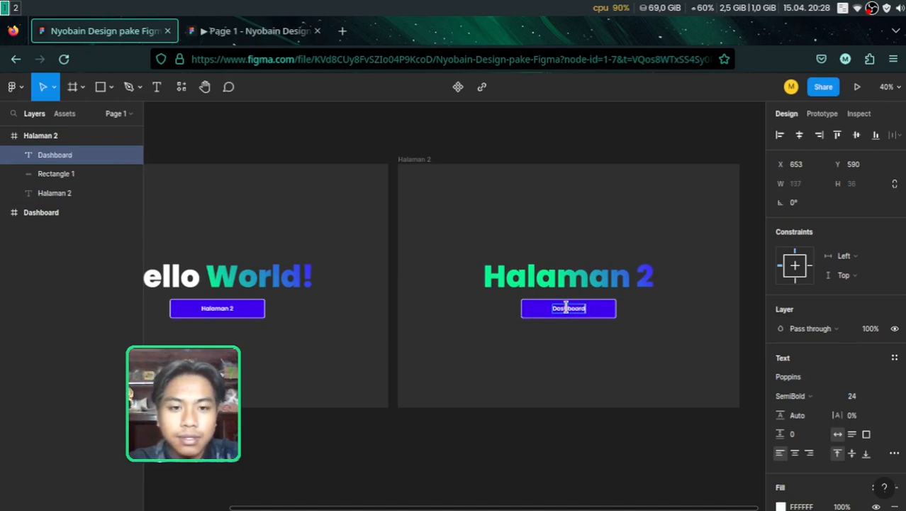
type("board")
key("Return")
key("Escape")
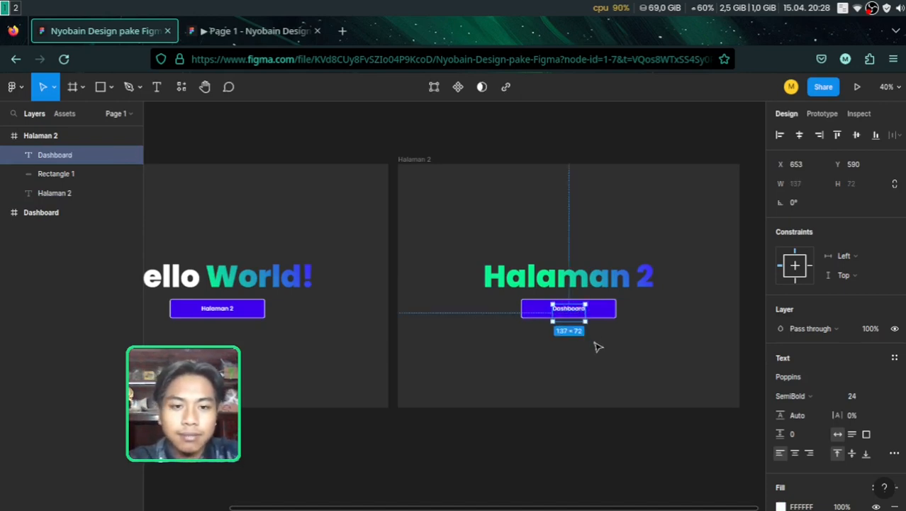
double_click(563, 310)
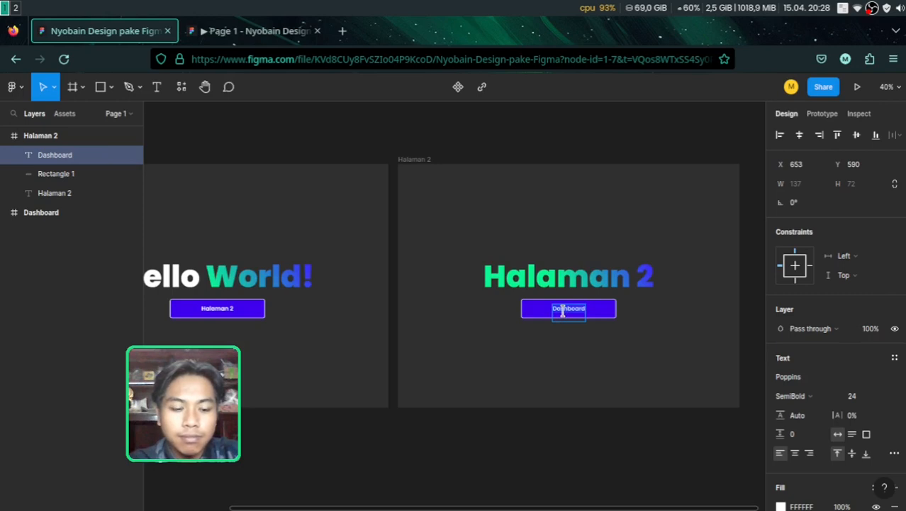
key("BackSpace")
key("Escape")
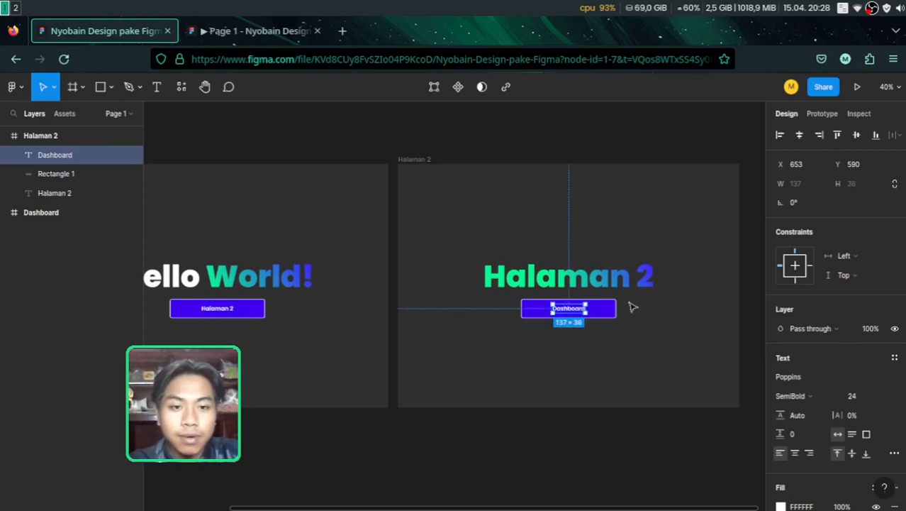
- Centre the "Dashboard" label and its button rectangle horizontally on the Halaman 2 frame, and clear the selection
left_click(799, 135)
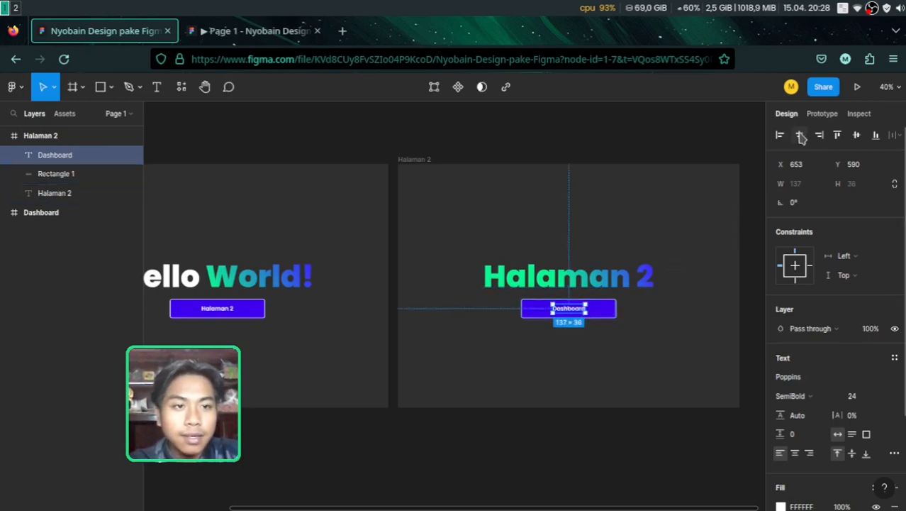
left_click(615, 312)
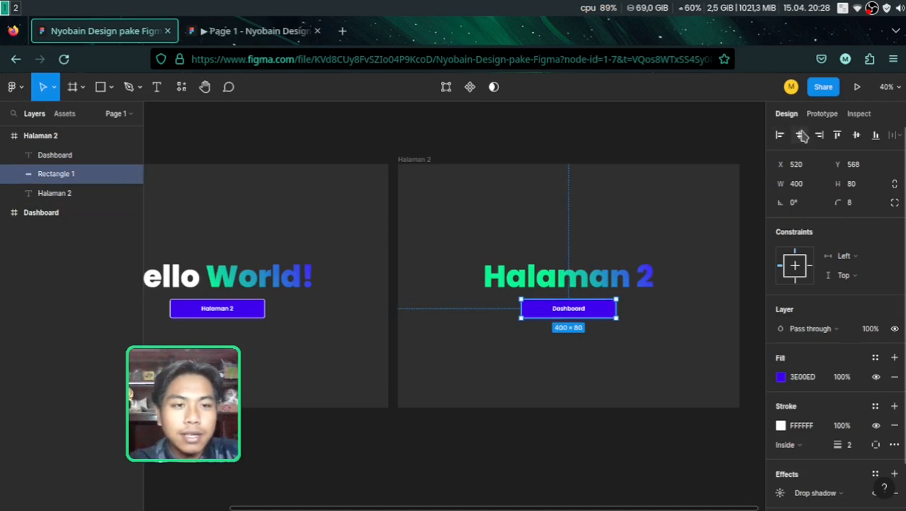
left_click(461, 284)
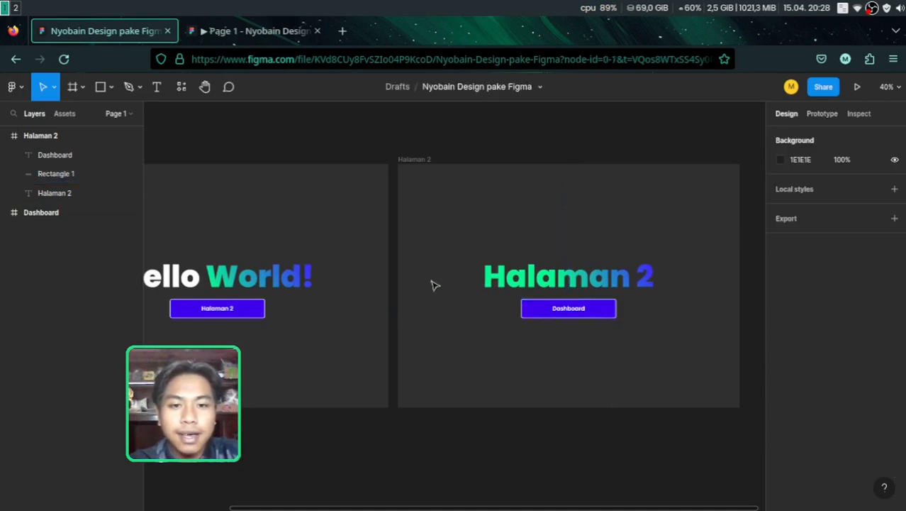
- Look over the Dashboard and Halaman 2 frames on the canvas to compare both page layouts
scroll(431, 284, "up", 5)
scroll(431, 284, "right", 5)
scroll(432, 284, "down", 3)
scroll(431, 284, "down", 3)
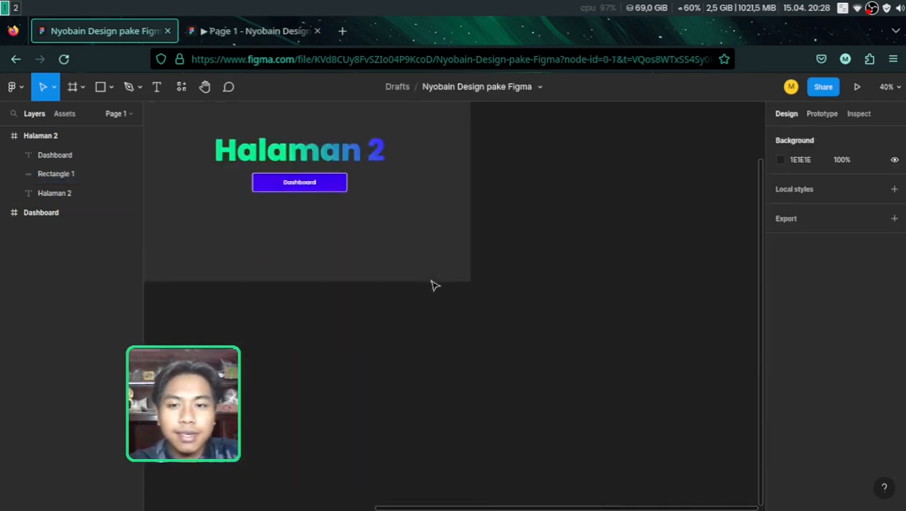
scroll(277, 229, "left", 5)
scroll(397, 211, "up", 2)
scroll(259, 258, "left", 5)
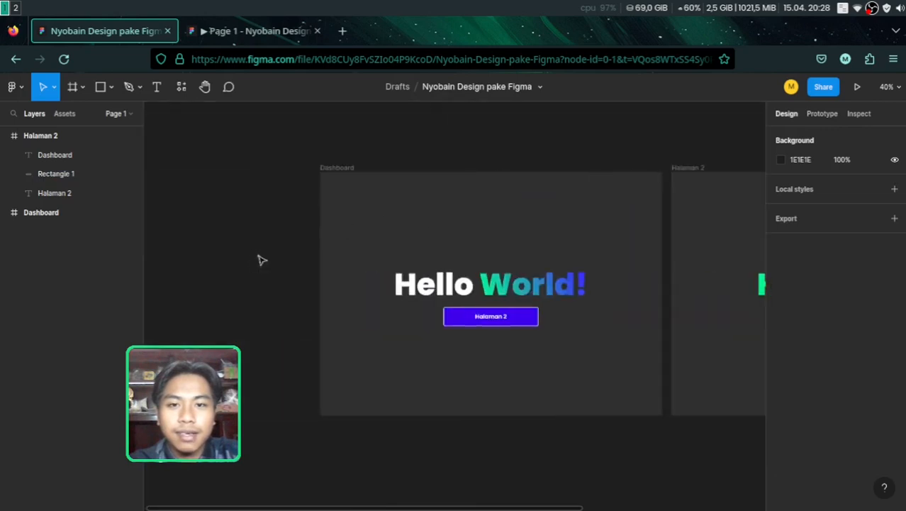
scroll(234, 142, "right", 3)
- Switch to the prototype preview tab, try the Fill screen scaling, and set the preview to Fit to screen
left_click(216, 33)
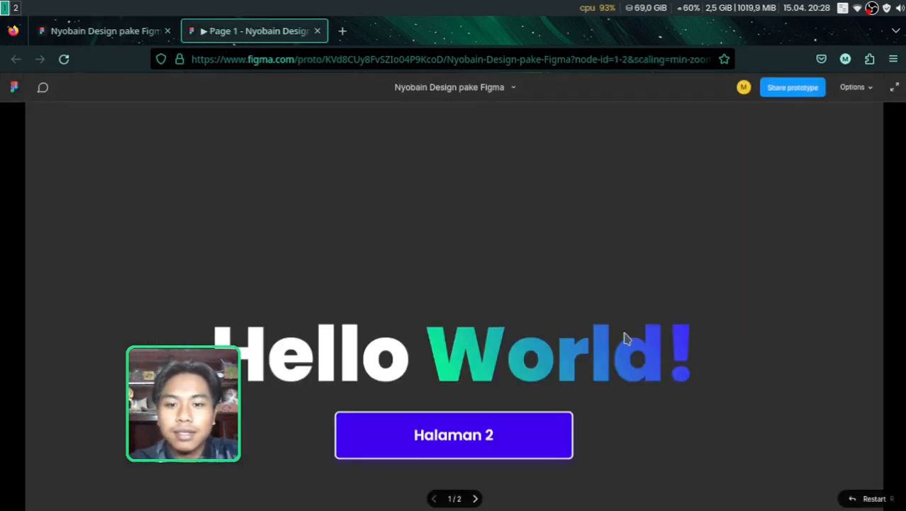
scroll(539, 383, "down", 2)
scroll(528, 426, "up", 3)
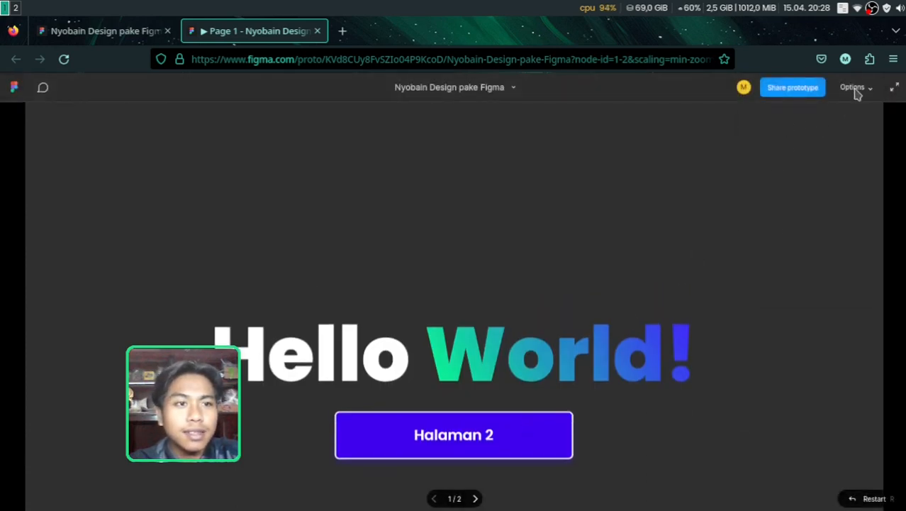
left_click(855, 88)
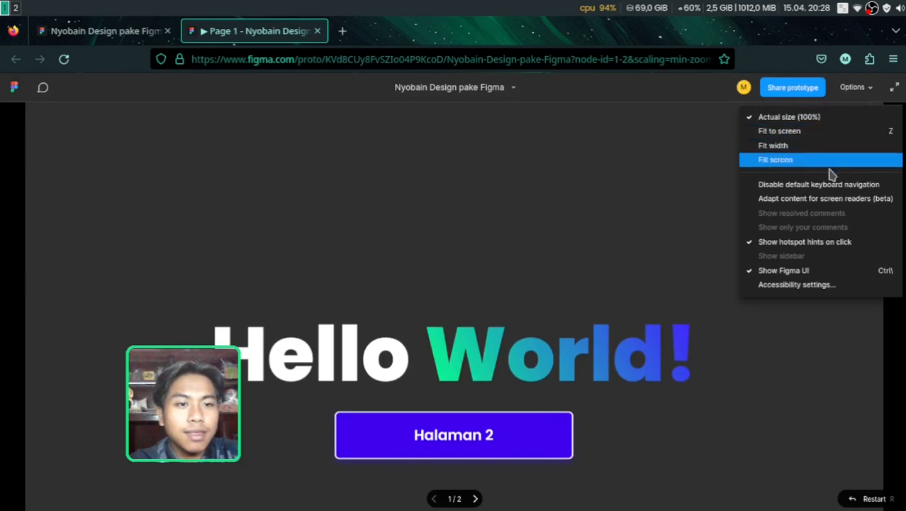
left_click(832, 162)
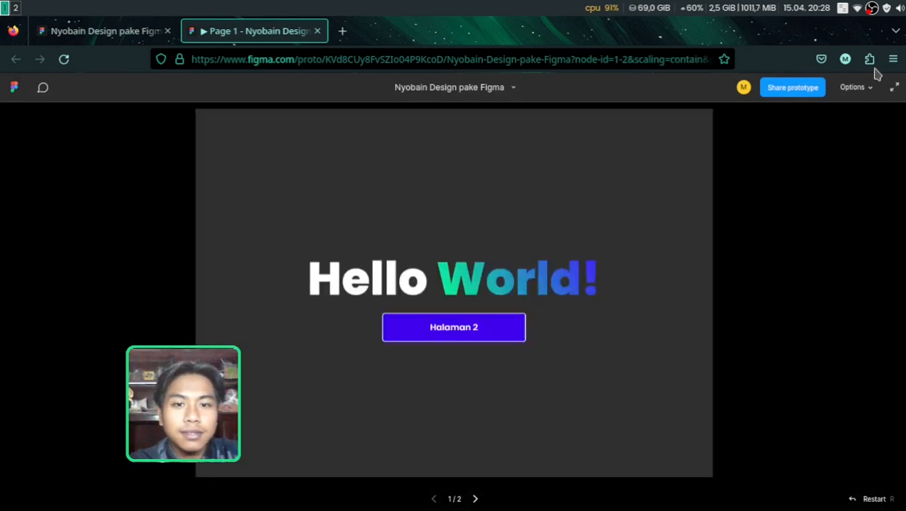
left_click(858, 88)
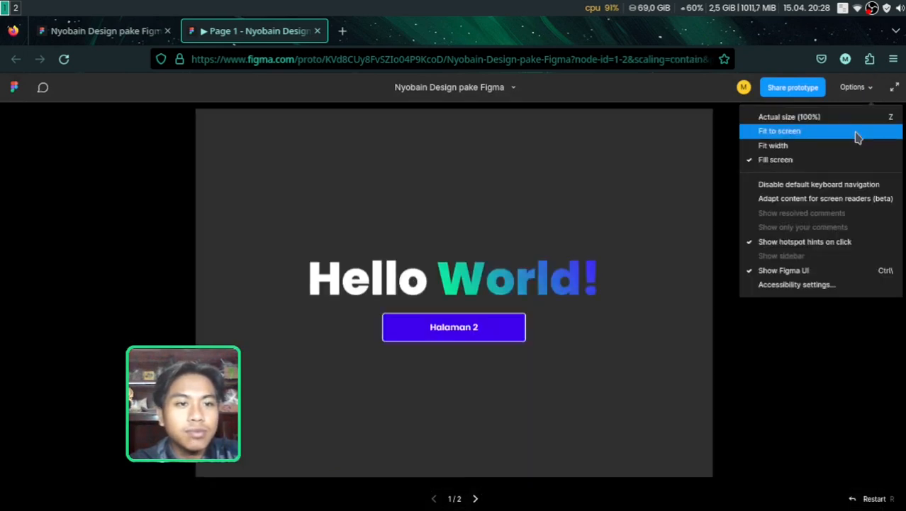
left_click(857, 133)
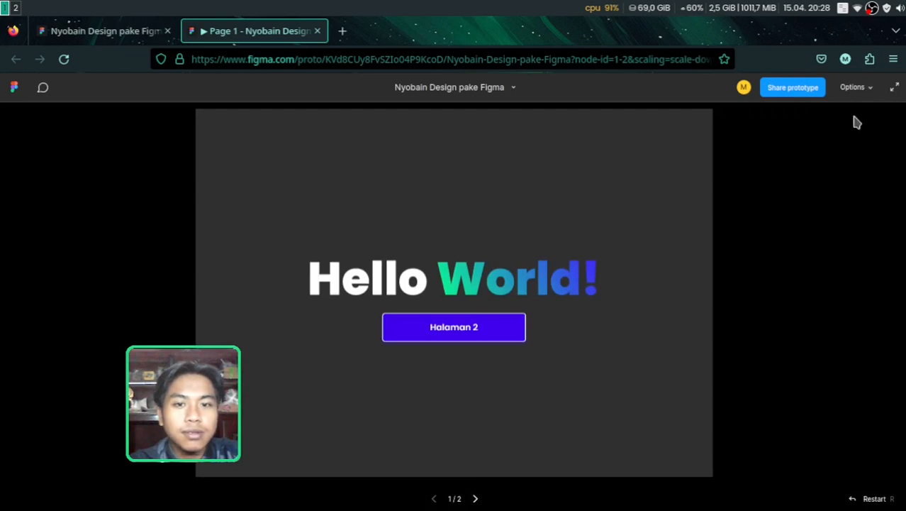
- Set the prototype preview scaling to Fit width and expand the preview to full screen
left_click(858, 89)
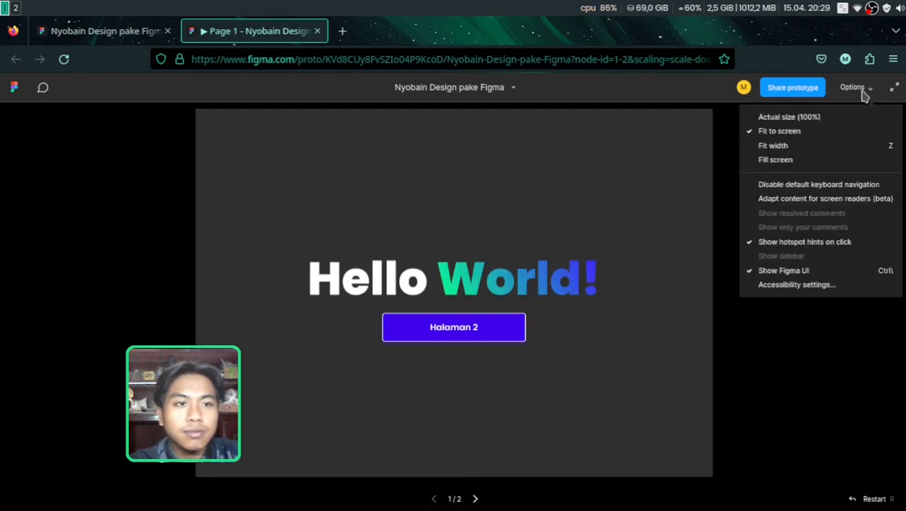
left_click(817, 150)
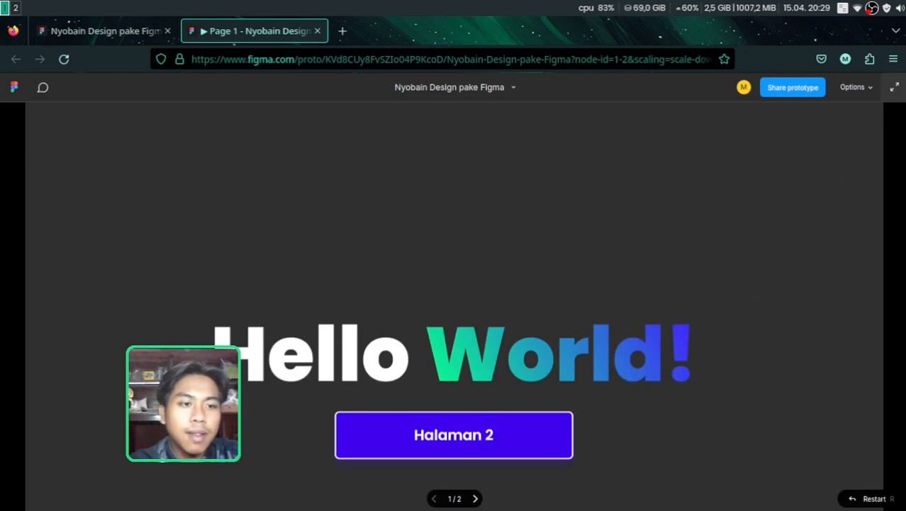
left_click(894, 87)
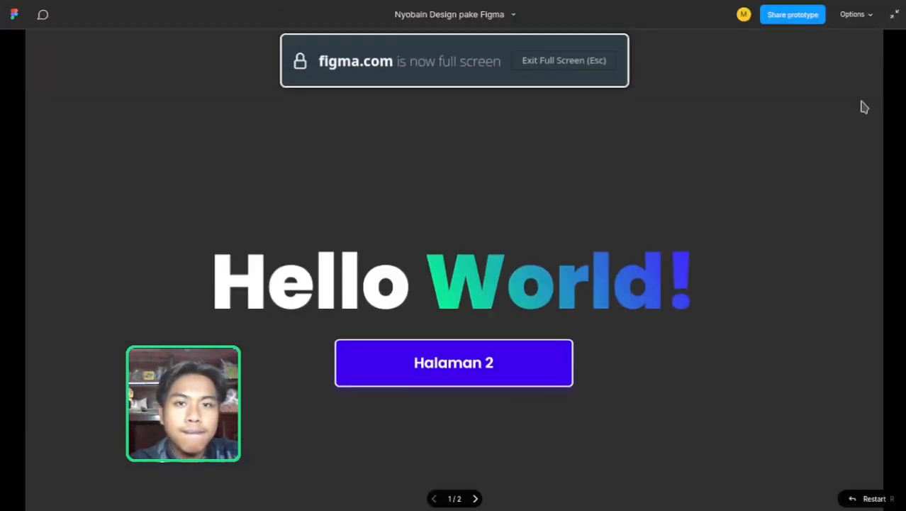
- Compare the Fill screen, Actual size (100%) and Fit to screen scaling options in the full-screen preview
left_click(858, 14)
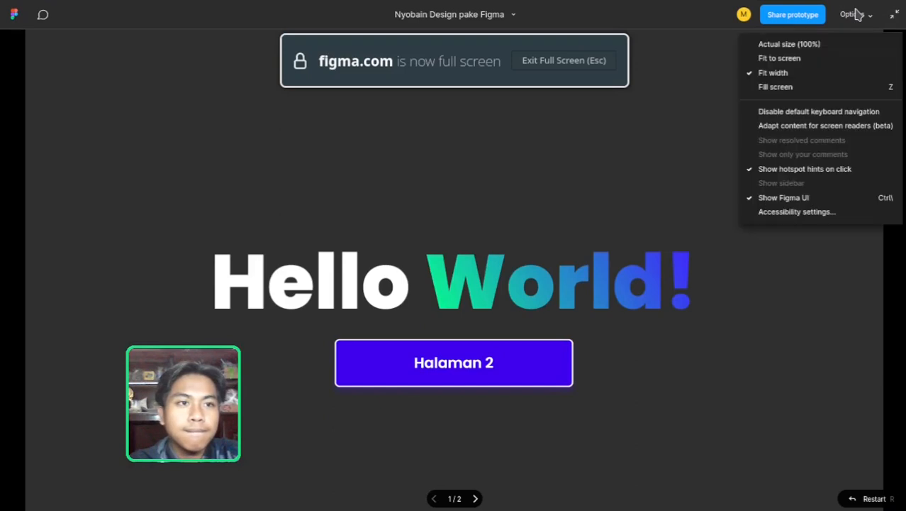
left_click(843, 88)
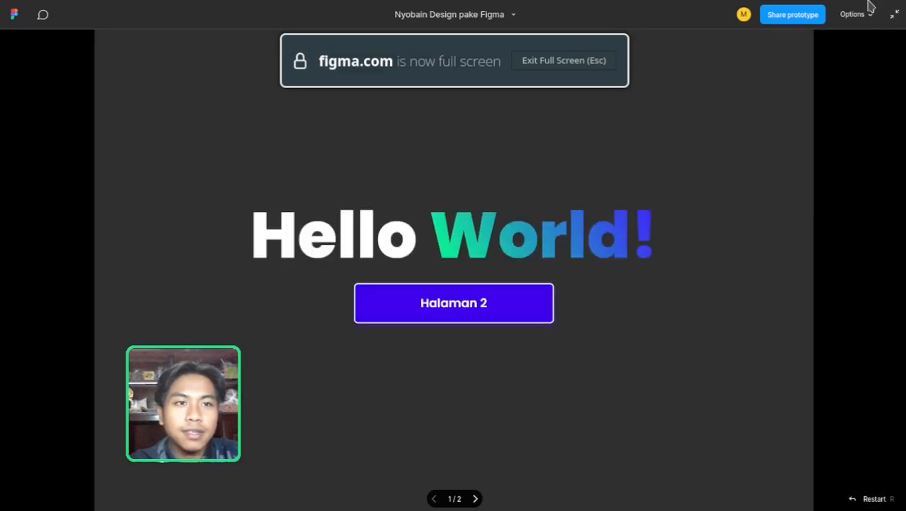
left_click(864, 14)
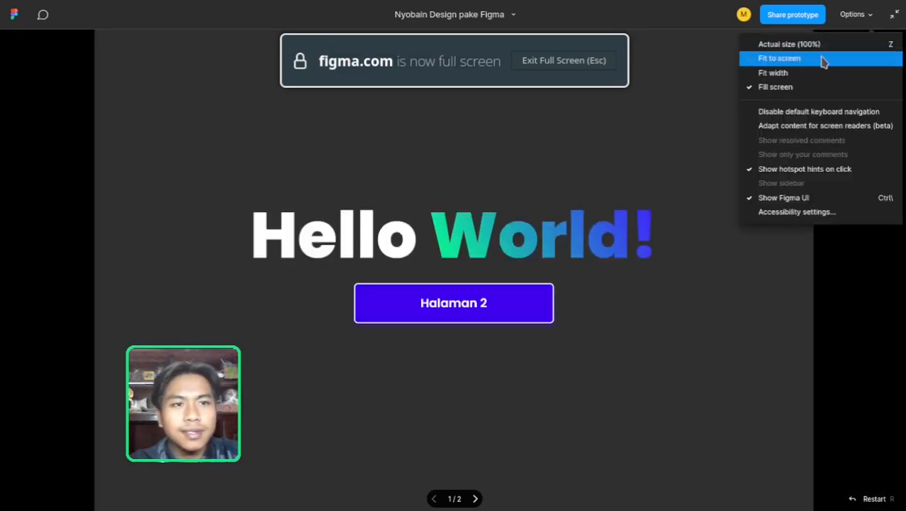
left_click(830, 45)
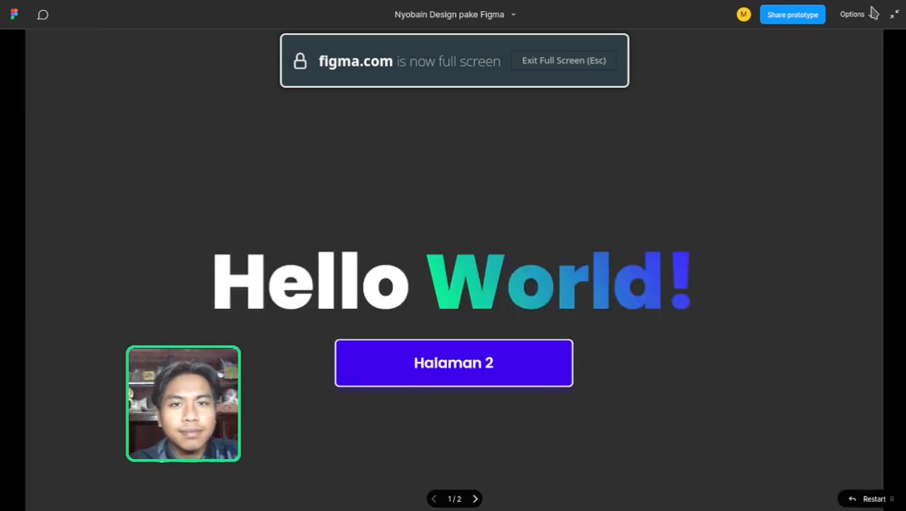
left_click(862, 14)
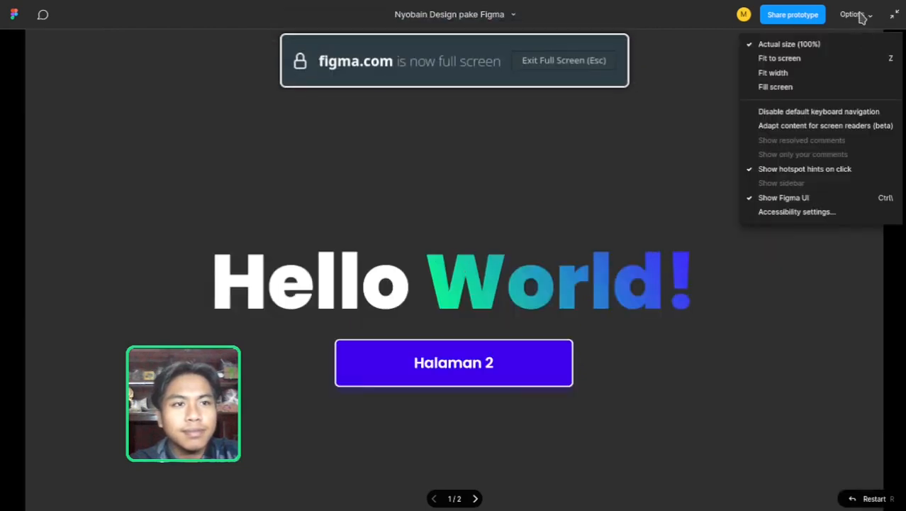
left_click(844, 60)
left_click(868, 17)
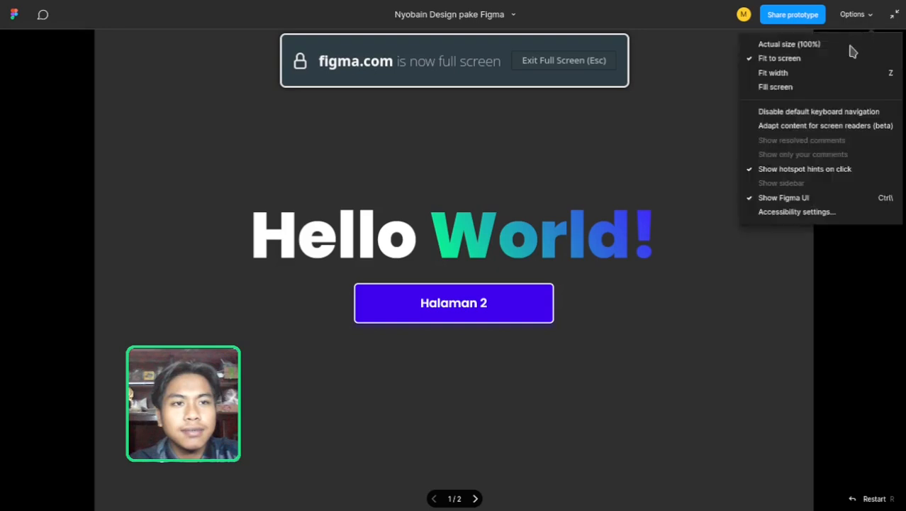
left_click(832, 84)
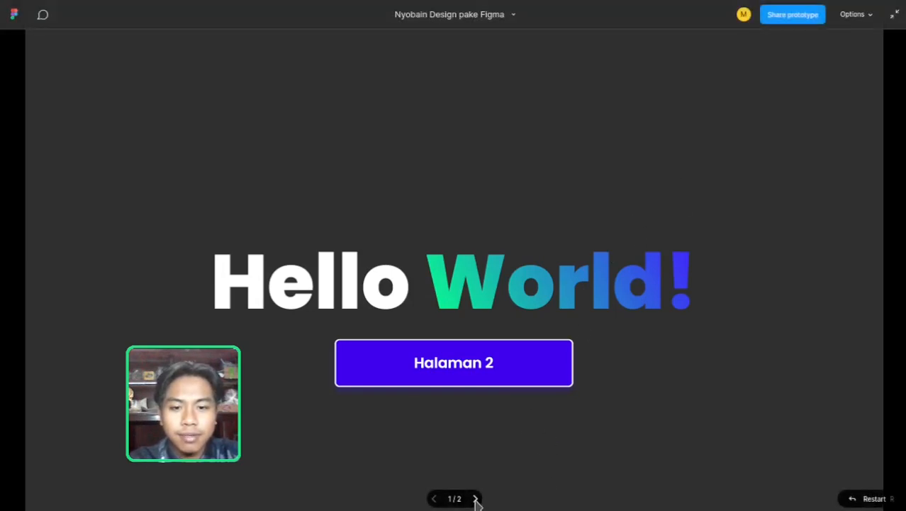
- Flip back and forth between the two prototype pages, ending on the first page, and leave full screen
left_click(475, 499)
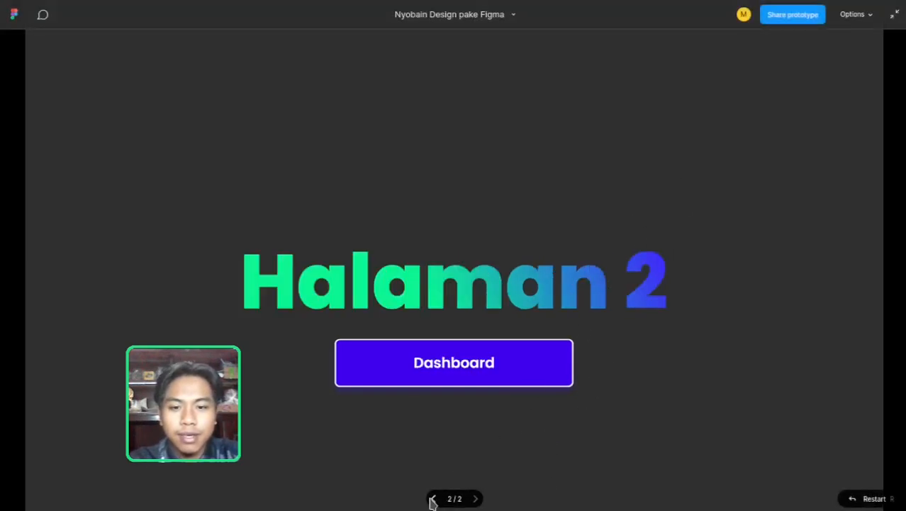
left_click(434, 498)
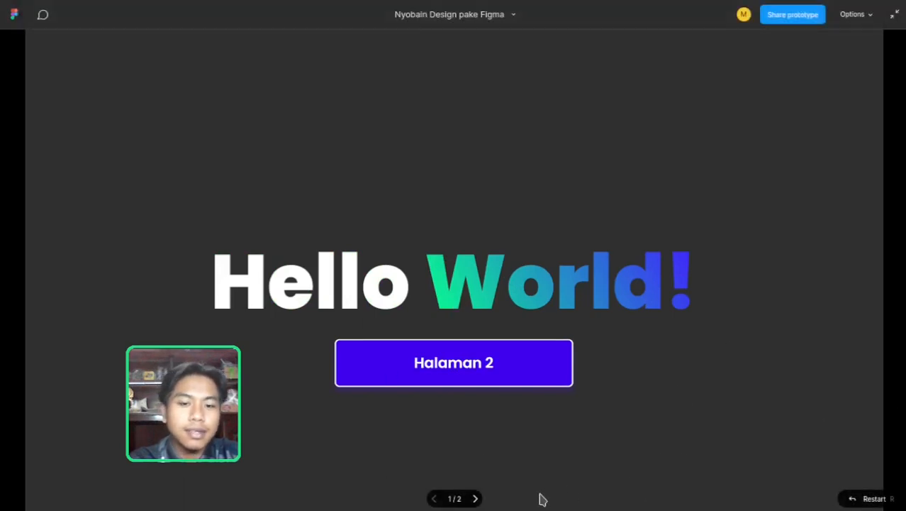
left_click(476, 499)
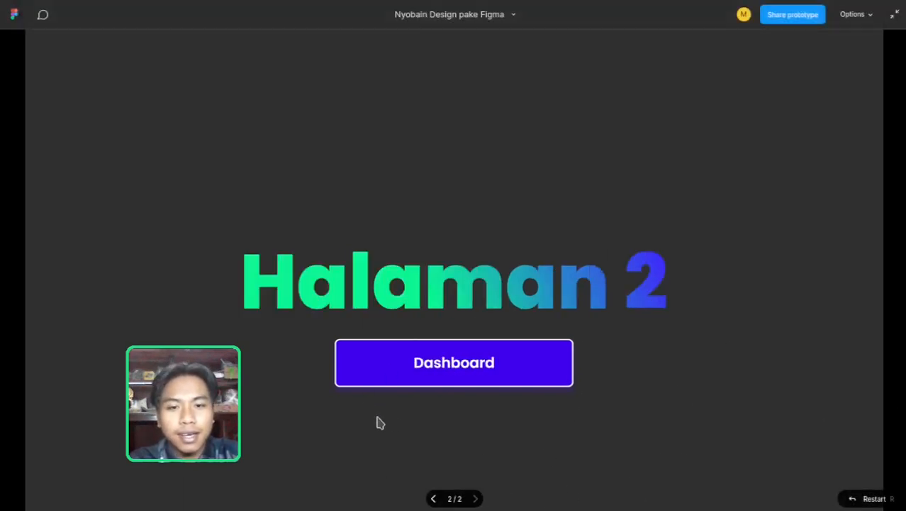
left_click(435, 499)
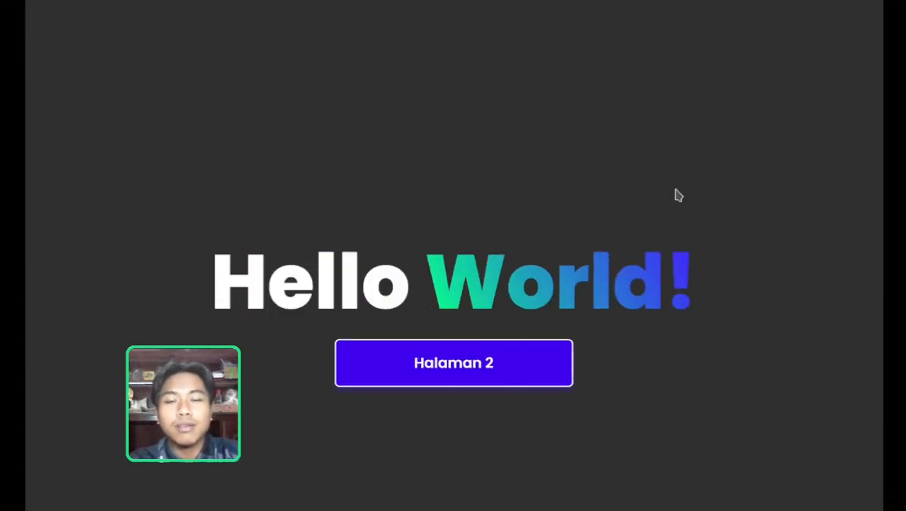
left_click(892, 15)
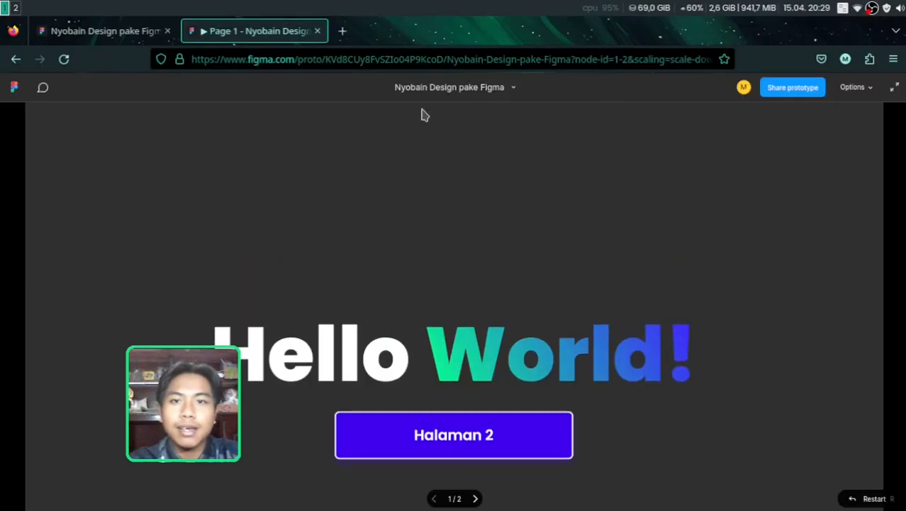
- Return to the design file, show the prototype settings, and ungroup the heading and button on the Dashboard frame
left_click(100, 31)
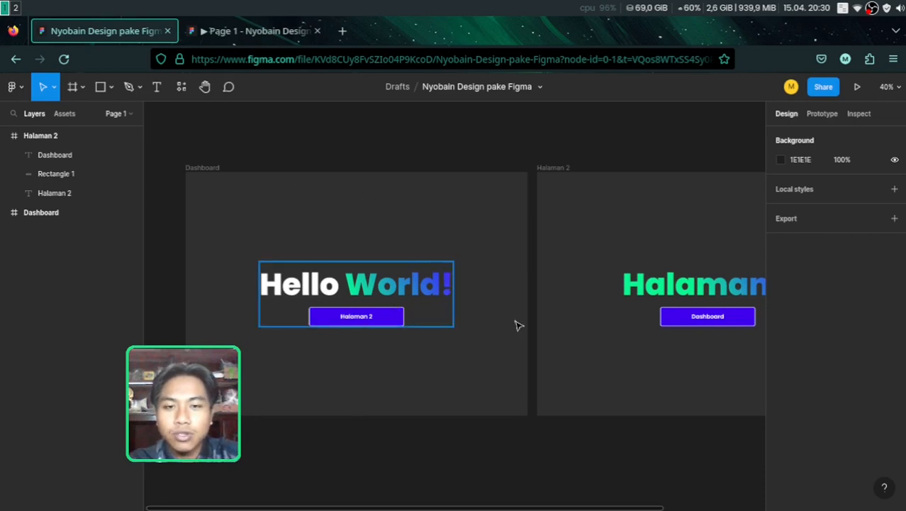
left_click(821, 115)
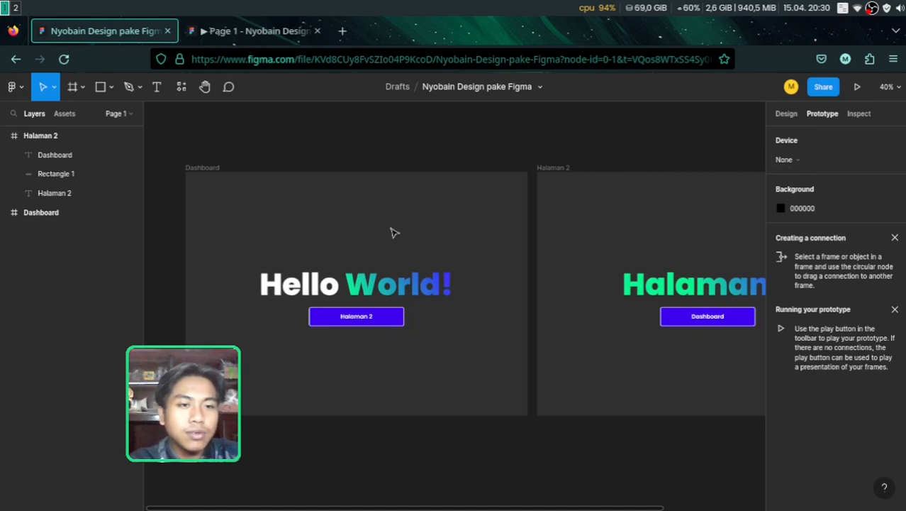
left_click(401, 312)
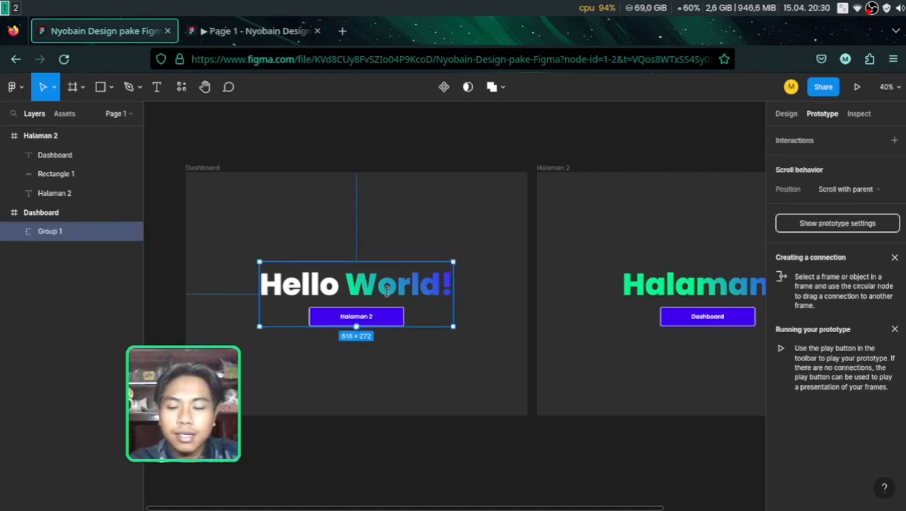
key("ctrl+shift+g")
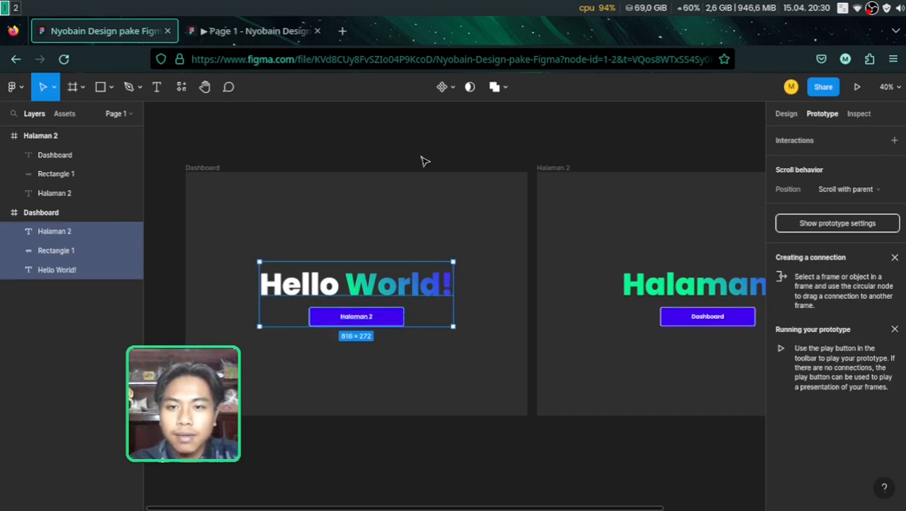
- Group the "Halaman 2" label with its button rectangle on the Dashboard frame and rename the group as Button
left_click(369, 339)
left_click(378, 322)
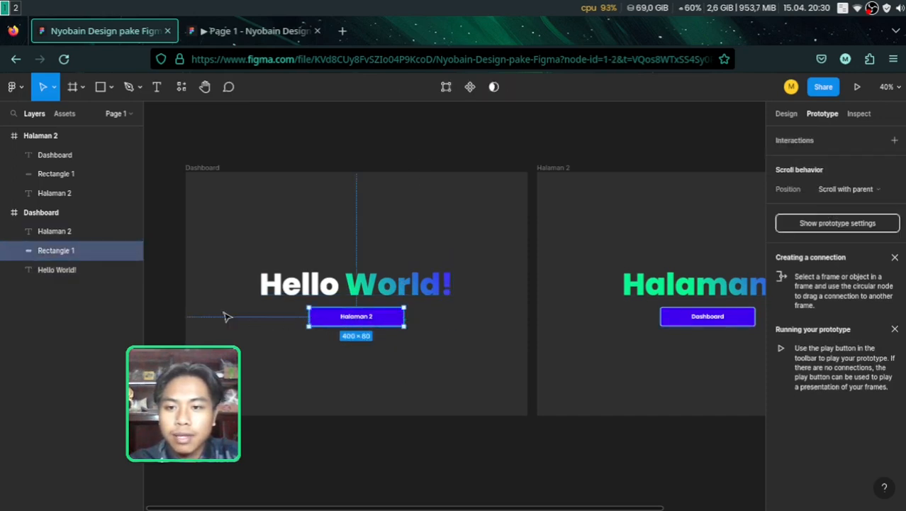
left_click_drag(165, 314, 439, 330)
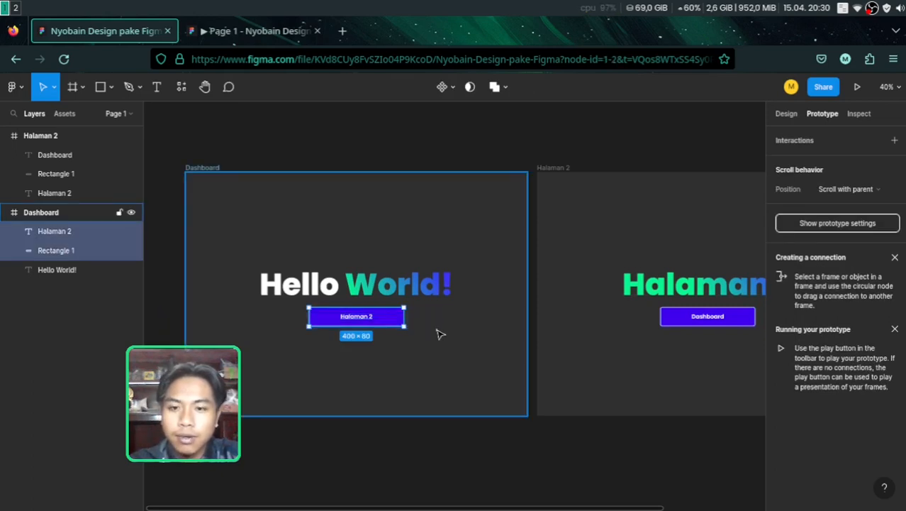
key("ctrl+g")
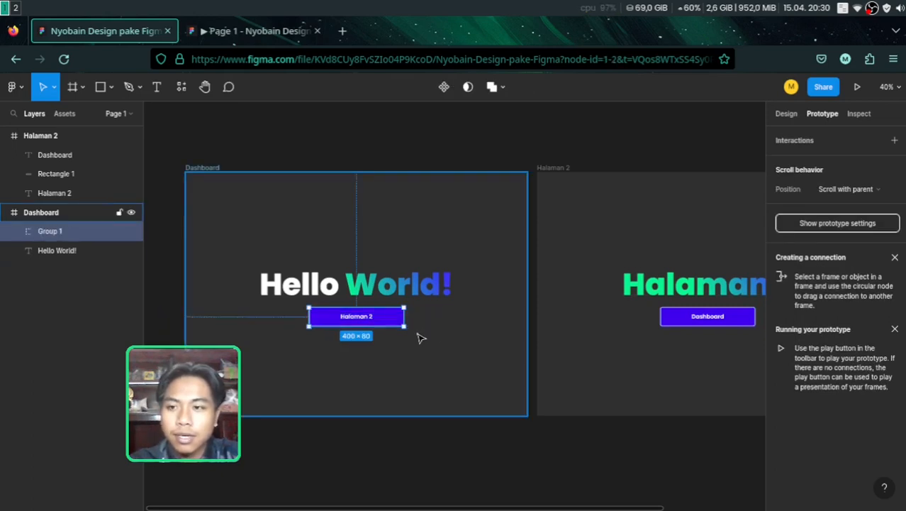
double_click(55, 234)
type("B")
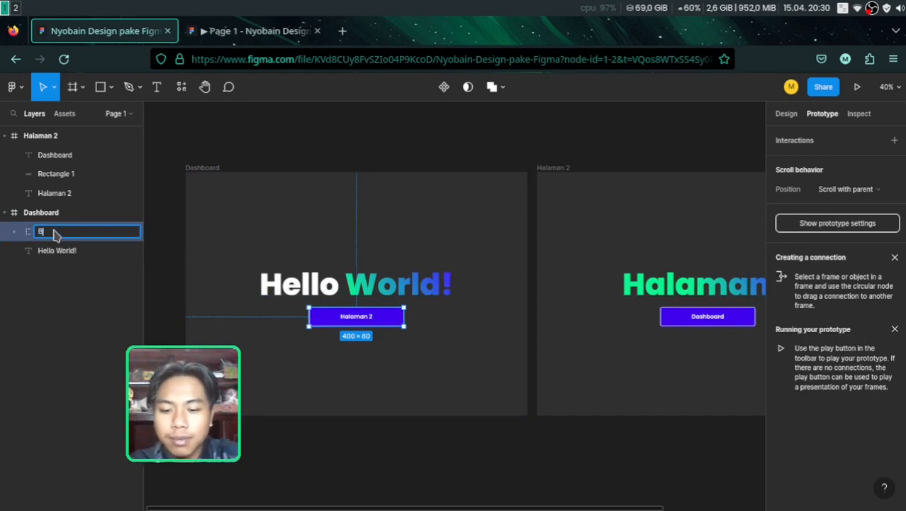
type("utton")
key("Return")
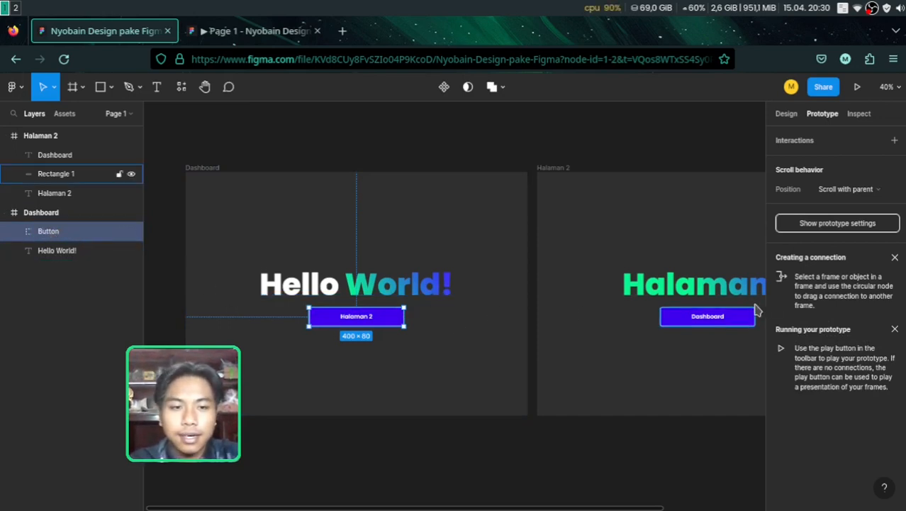
- Group the "Dashboard" label with its button rectangle on the Halaman 2 frame and rename the group as Button
left_click(664, 318)
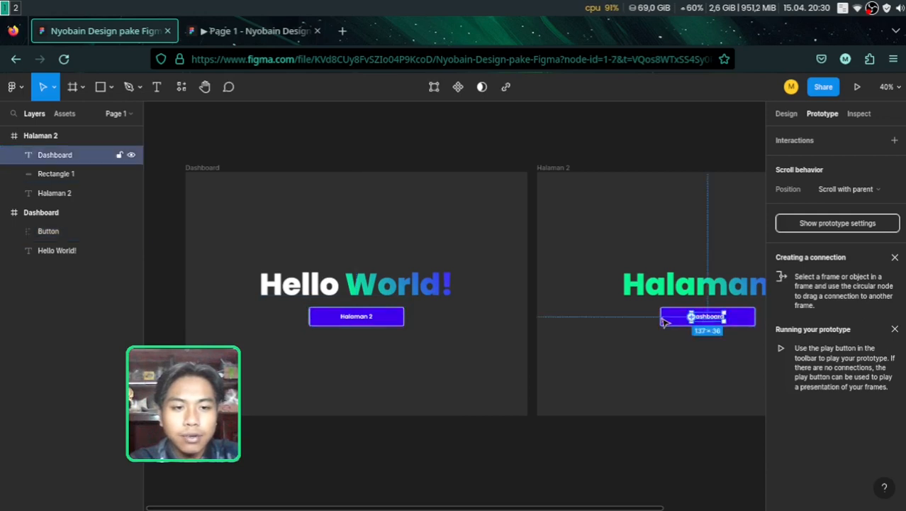
left_click(663, 321, "shift")
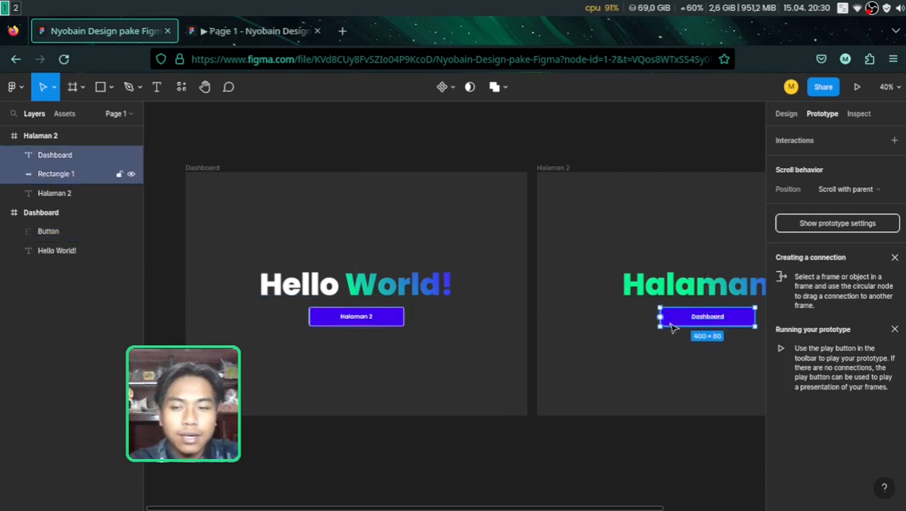
scroll(674, 327, "right", 3)
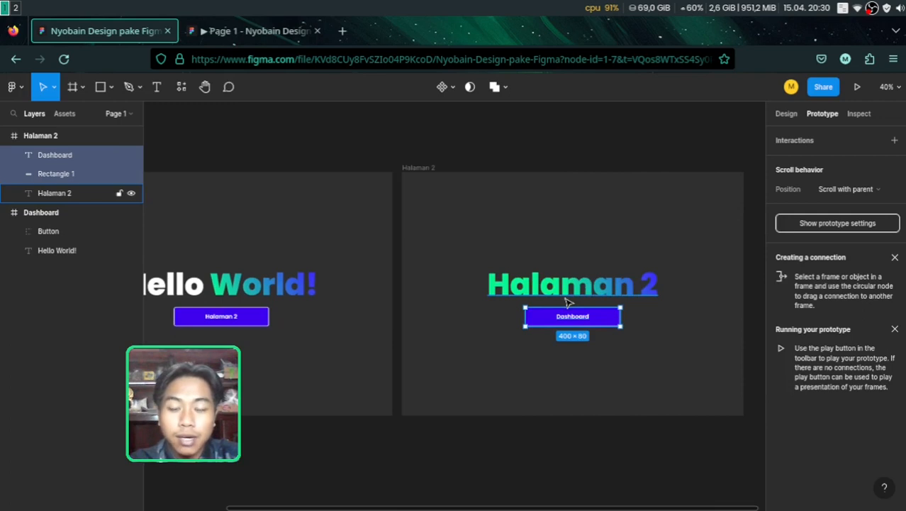
key("ctrl+g")
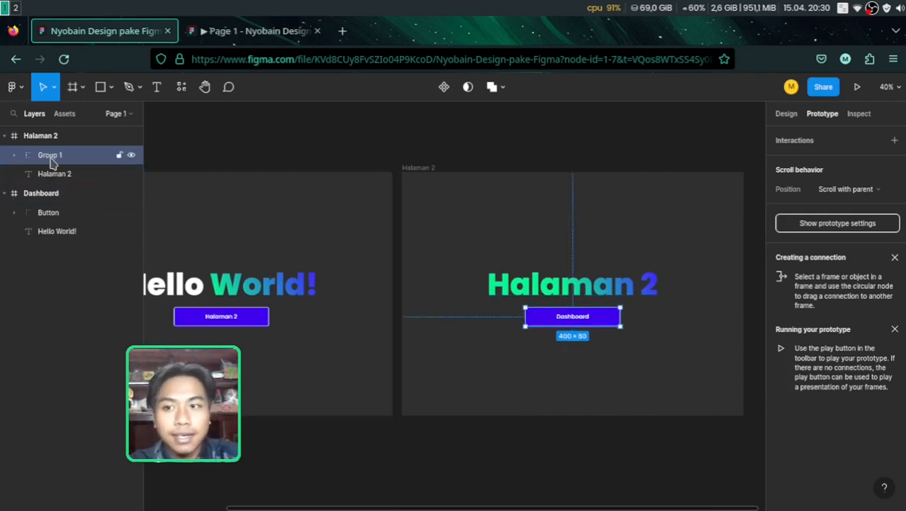
double_click(51, 162)
type("Button")
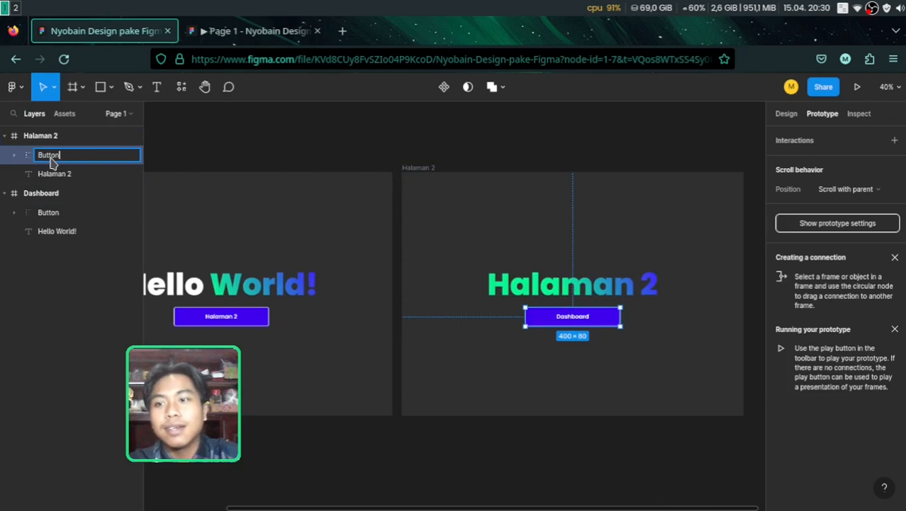
key("Return")
- Try out the visibility and lock toggles of the Button group on the Halaman 2 frame, leaving the group visible
scroll(468, 259, "left", 5)
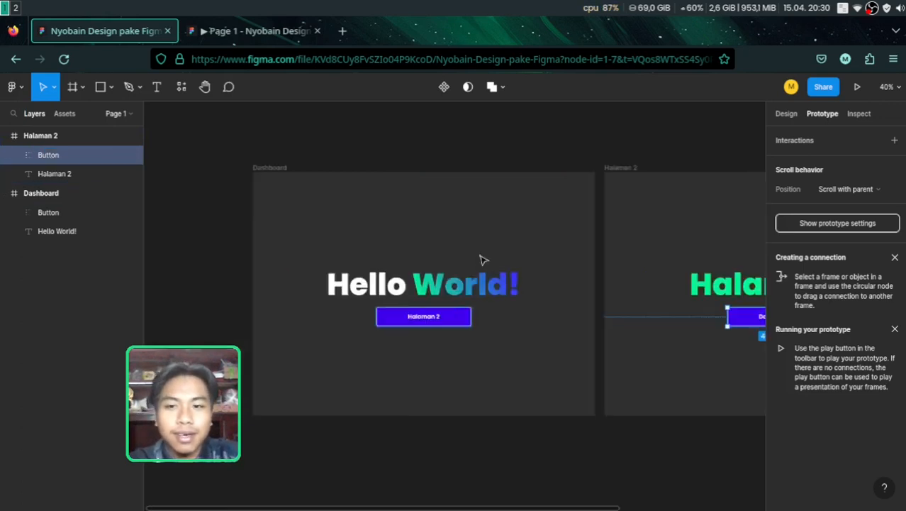
scroll(402, 298, "right", 5)
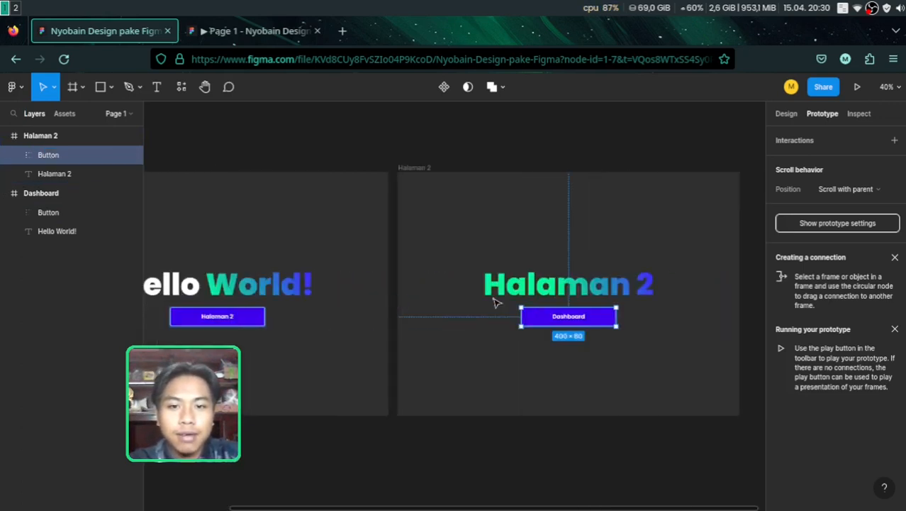
left_click(131, 156)
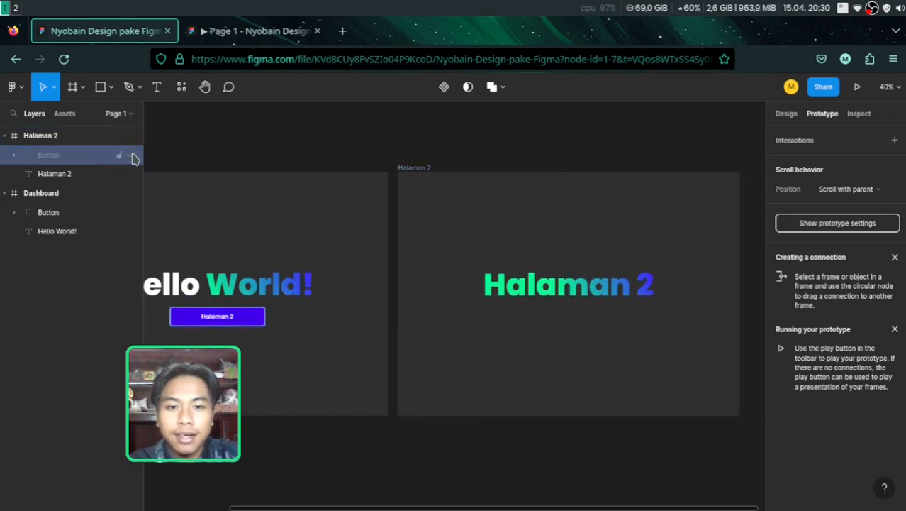
left_click(132, 156)
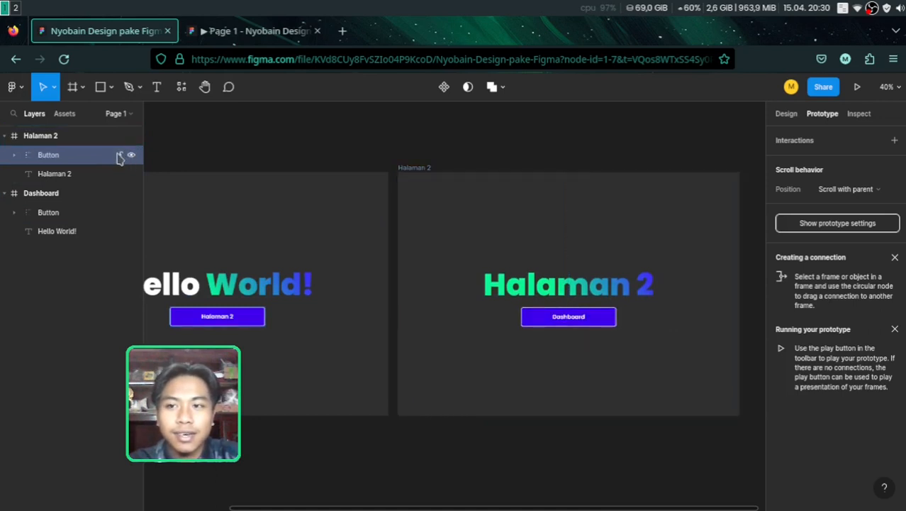
left_click(117, 156)
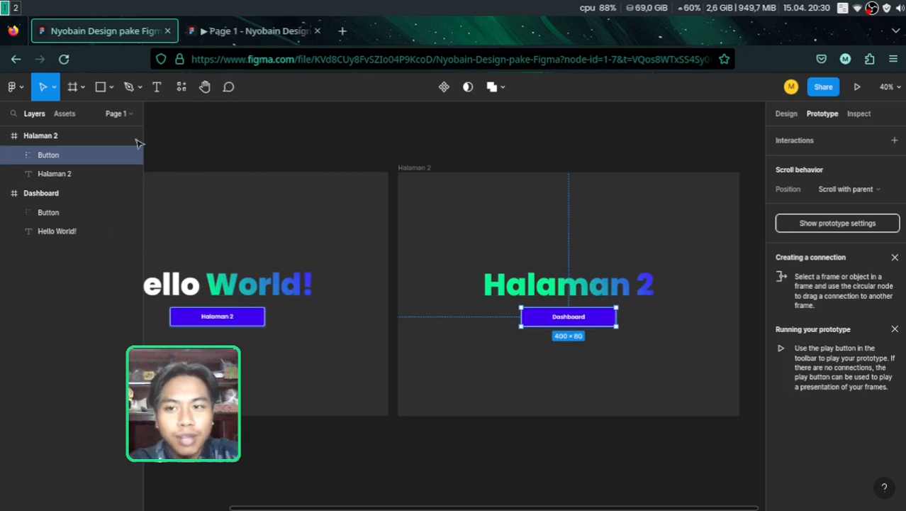
mouse_move(553, 320)
left_mouse_down()
mouse_move(622, 298)
mouse_move(593, 320)
mouse_move(564, 318)
left_mouse_up()
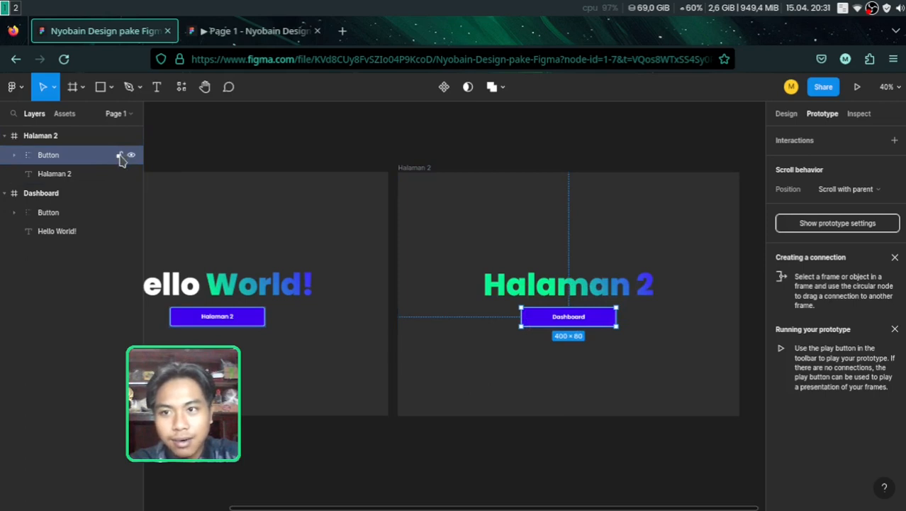
- Lock the Button group on the Halaman 2 frame, try to move it on the canvas, and undo the resulting move
left_click(119, 156)
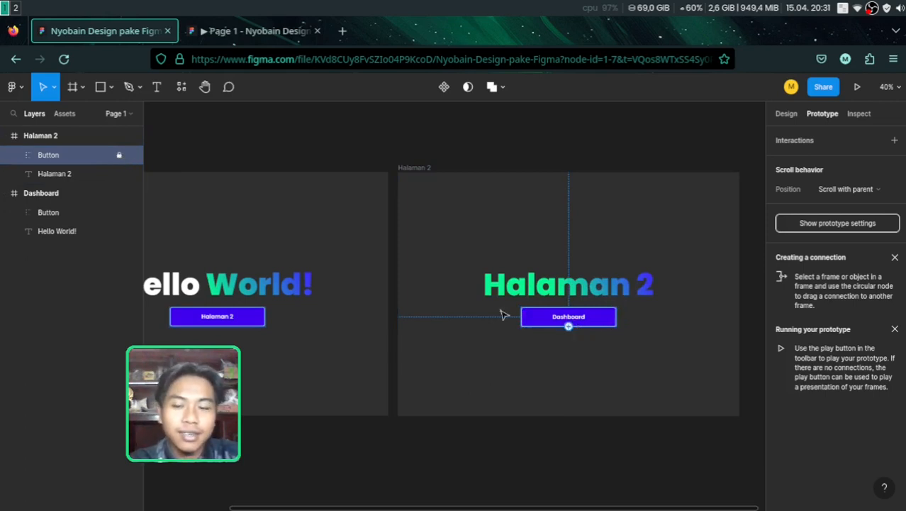
left_click(542, 331)
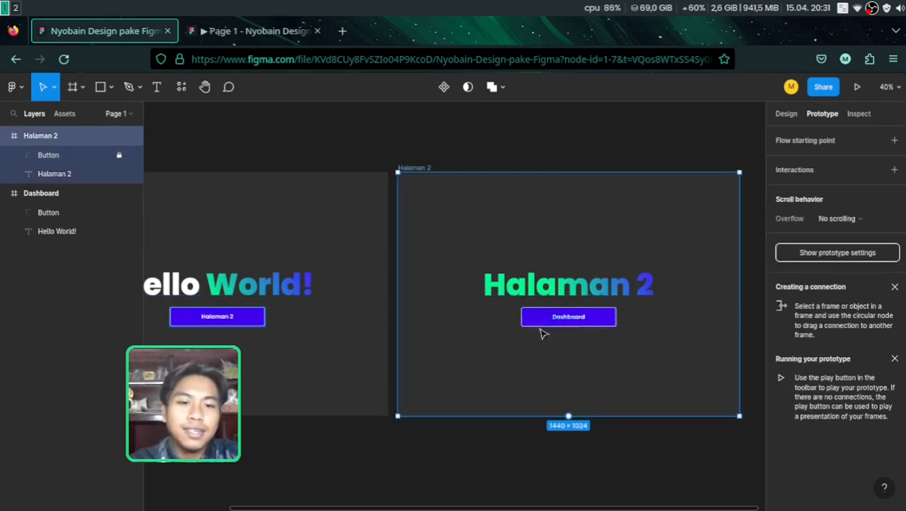
left_click_drag(580, 319, 635, 325)
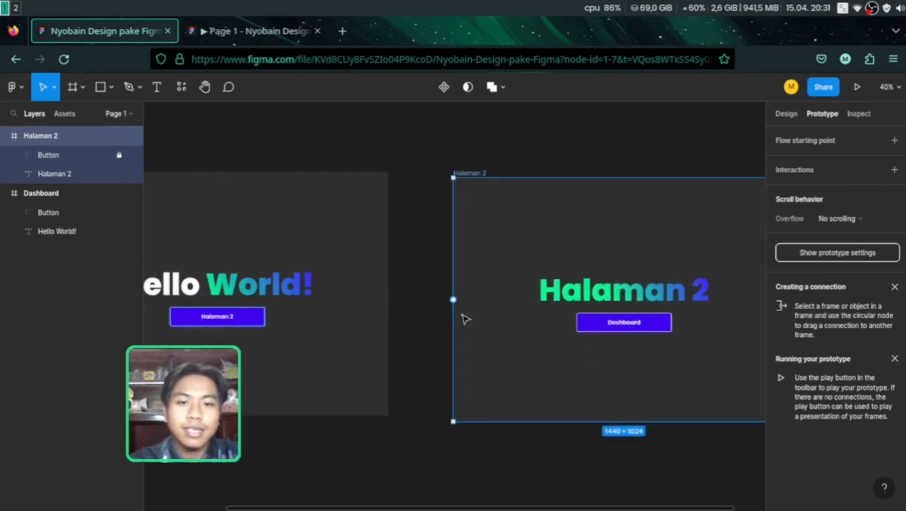
key("ctrl+z")
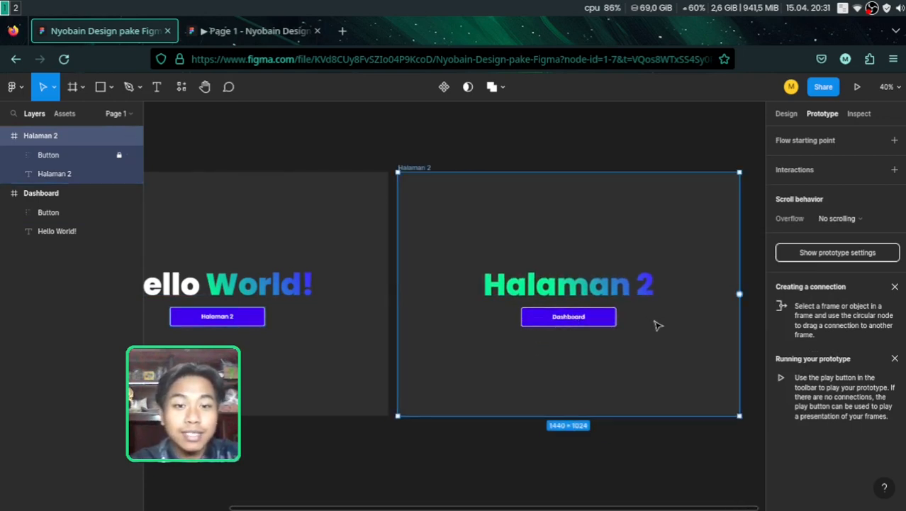
left_click(216, 232)
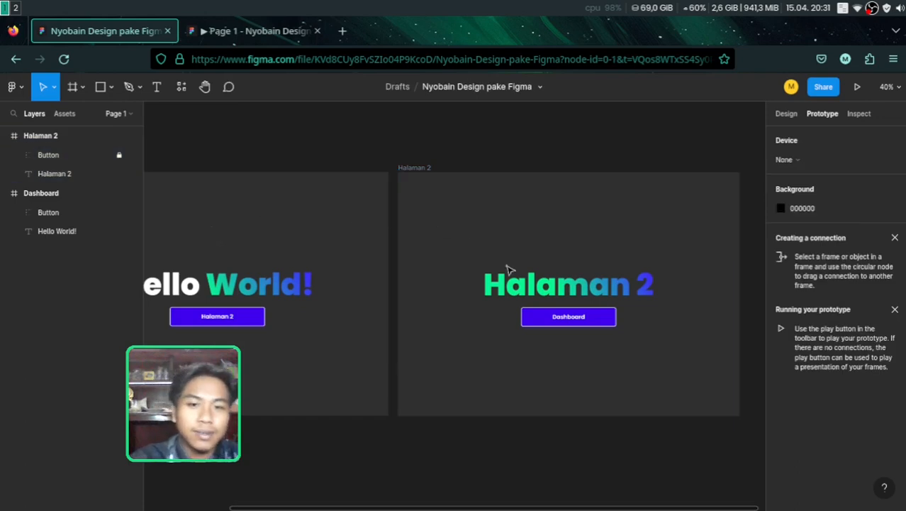
scroll(505, 269, "left", 3)
scroll(482, 258, "right", 3)
scroll(483, 295, "left", 4)
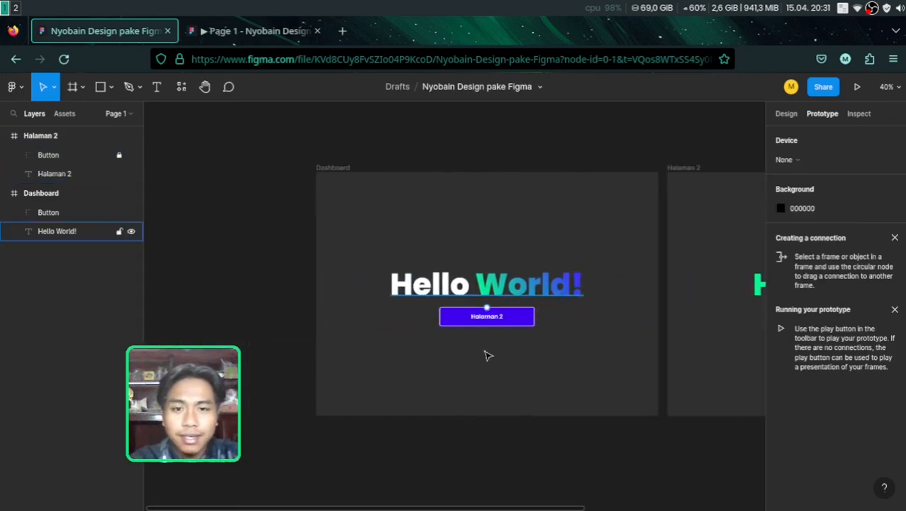
scroll(602, 323, "right", 5)
scroll(602, 325, "left", 3)
scroll(603, 326, "right", 4)
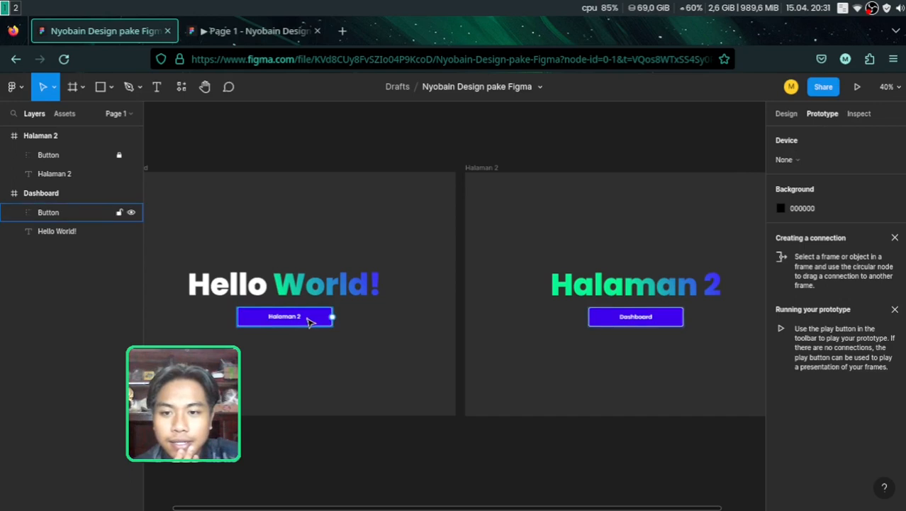
- Connect the Button group on the Dashboard frame to the Halaman 2 frame with an on-click Navigate to interaction
scroll(310, 320, "up", 5)
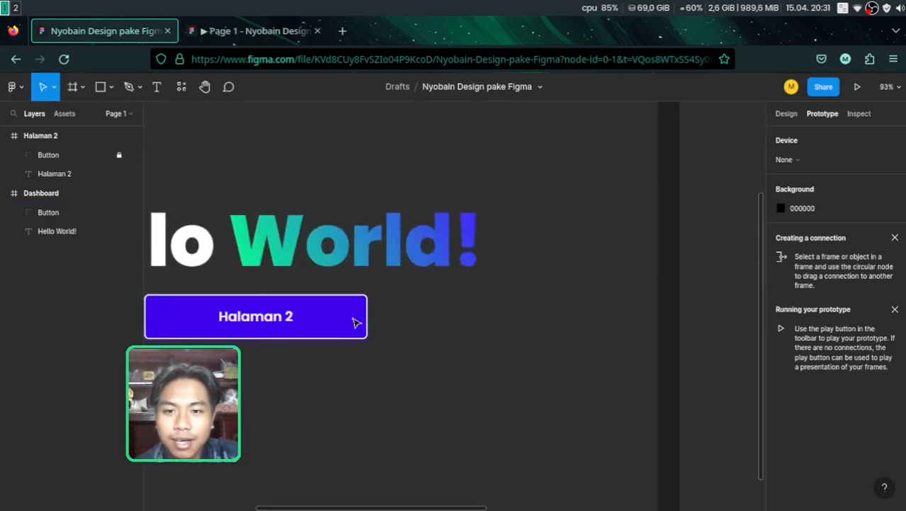
scroll(345, 321, "left", 3)
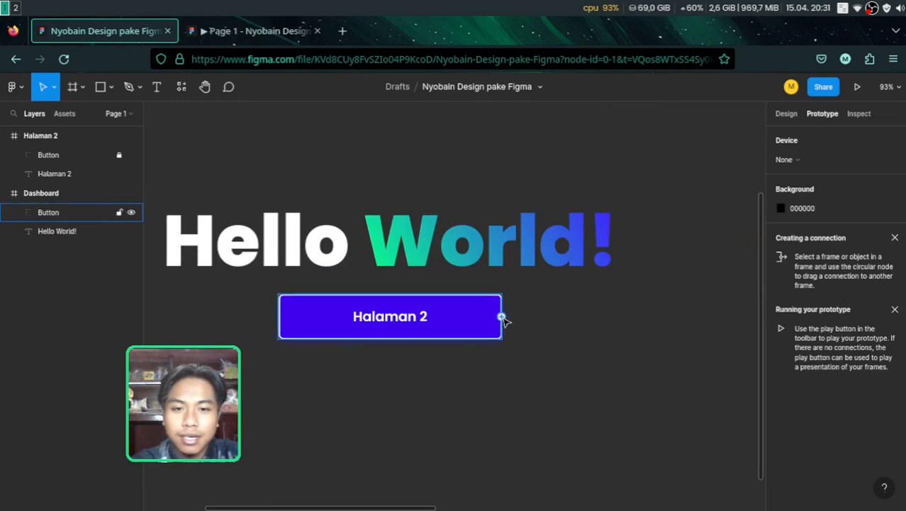
left_click(502, 319)
scroll(503, 320, "down", 5)
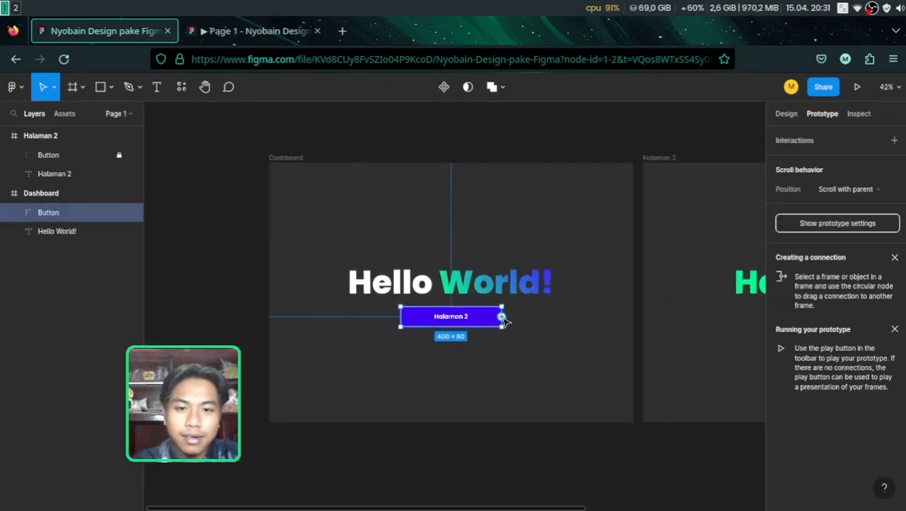
mouse_move(501, 316)
left_mouse_down()
mouse_move(658, 278)
mouse_move(569, 228)
mouse_move(589, 236)
mouse_move(507, 325)
left_mouse_up()
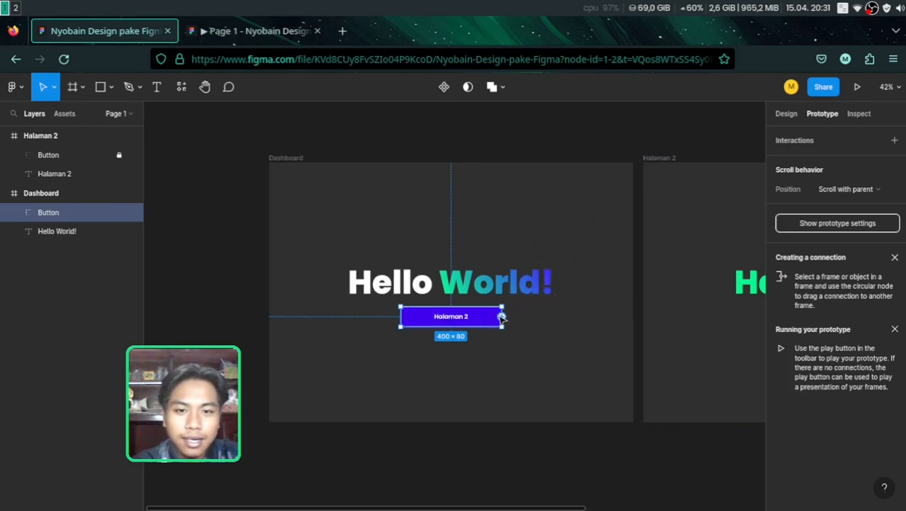
left_click_drag(502, 317, 578, 300)
left_click_drag(640, 261, 718, 241)
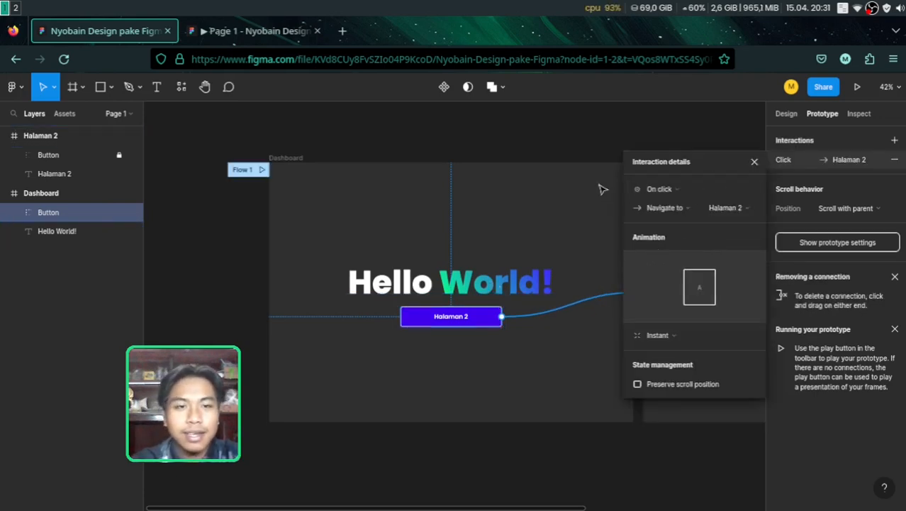
- Review the trigger and action options of the Dashboard button's interaction, keeping On click and Navigate to, and close the details
left_click(683, 190)
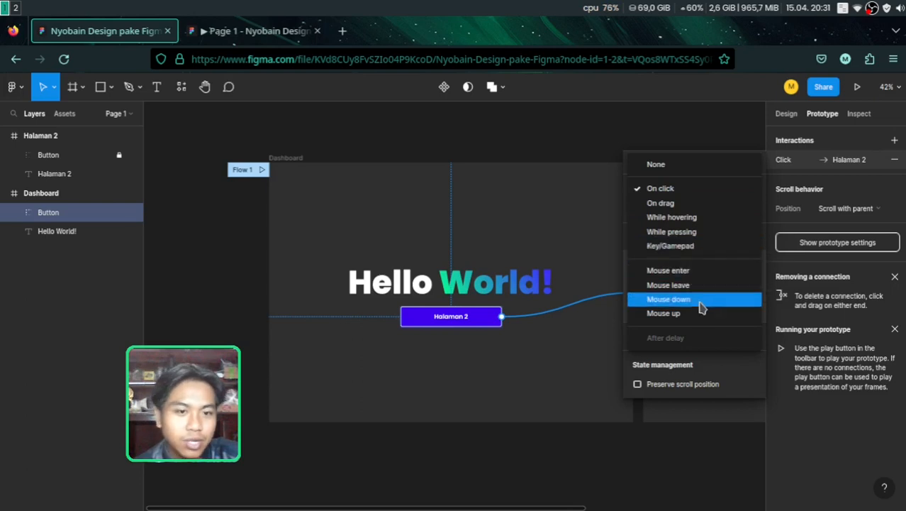
left_click(682, 193)
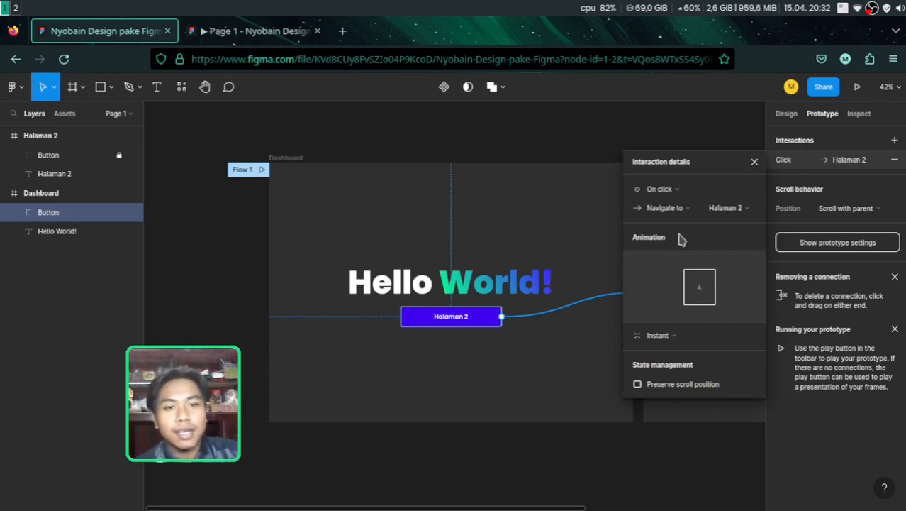
left_click(663, 210)
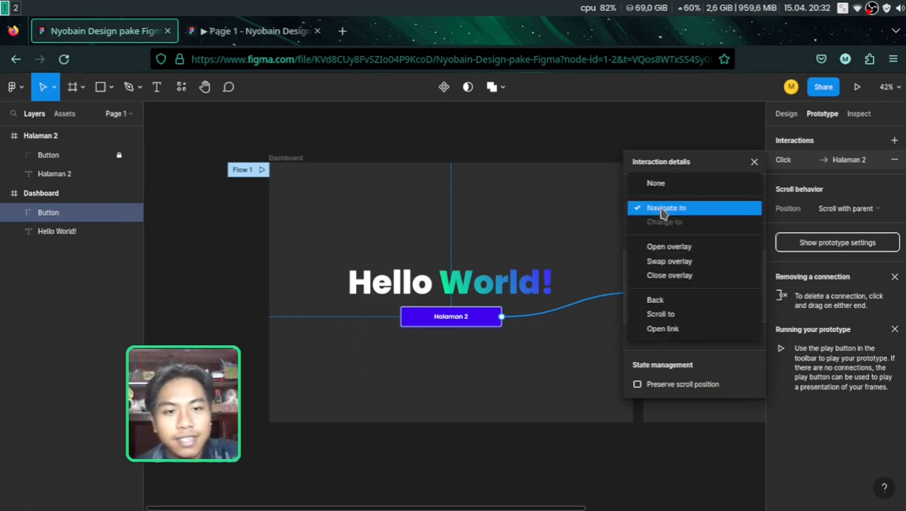
left_click(663, 208)
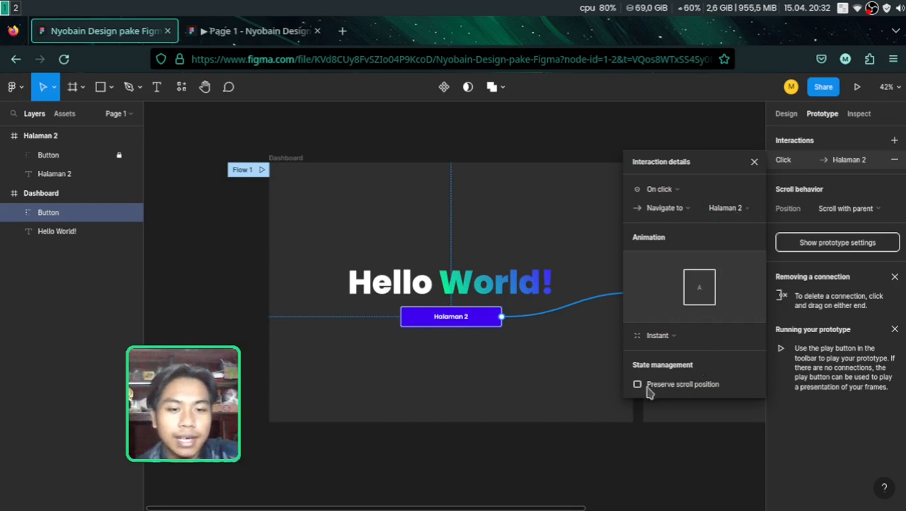
left_click(754, 164)
- Unlock the Button group on the Halaman 2 frame and connect it to the Dashboard frame with an on-click Navigate to interaction
scroll(424, 273, "right", 4)
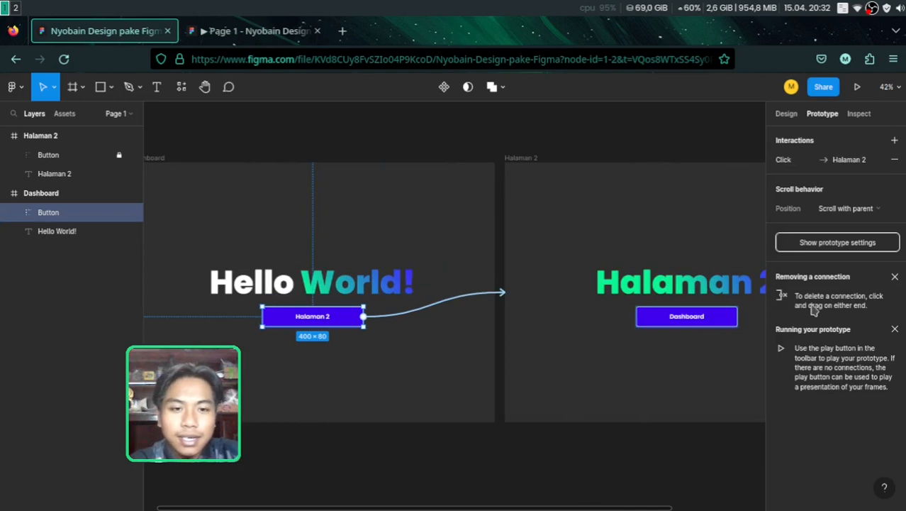
left_click(707, 323)
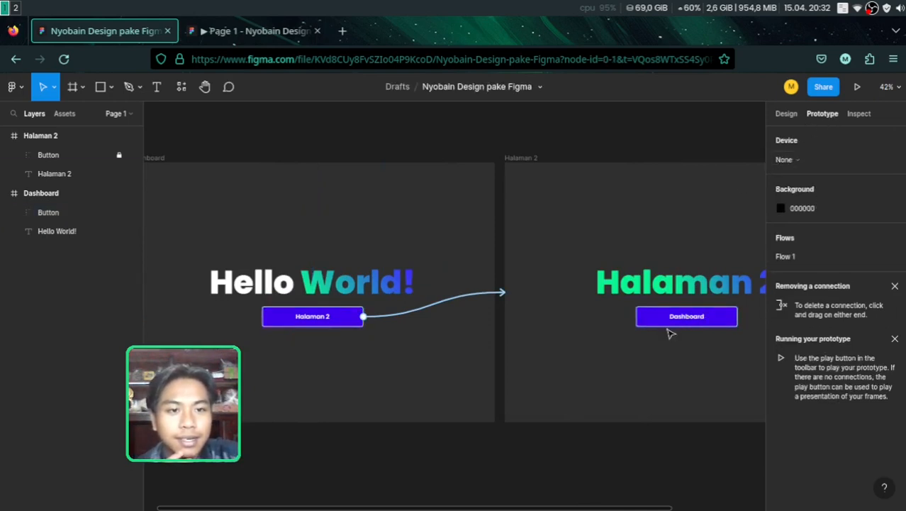
left_click(702, 316)
key("Escape")
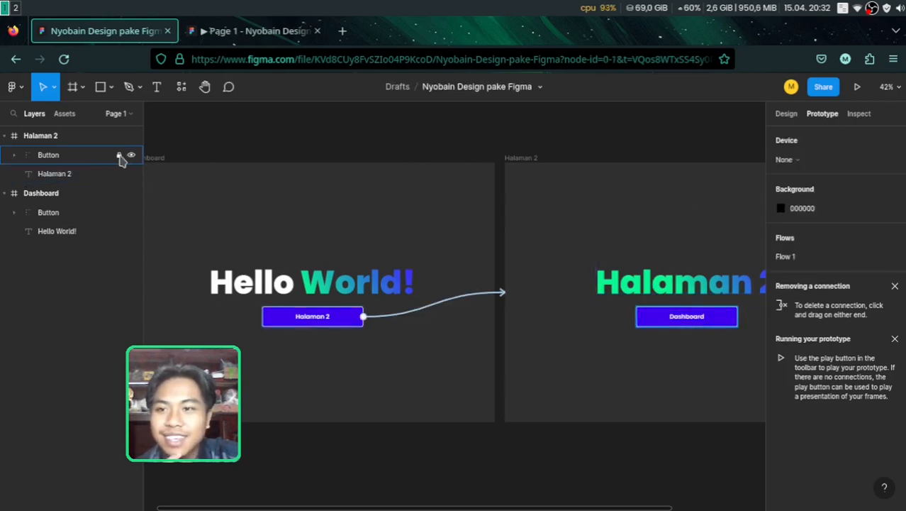
left_click(721, 324)
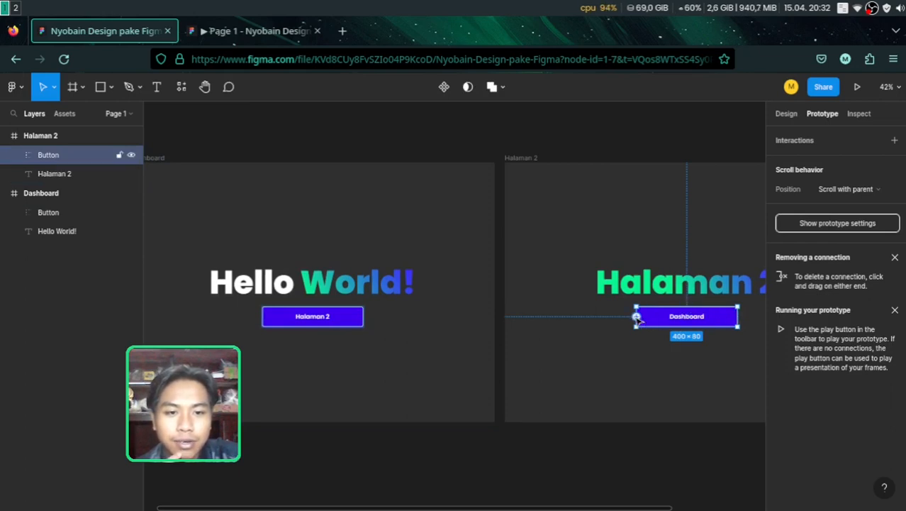
left_click_drag(636, 316, 496, 301)
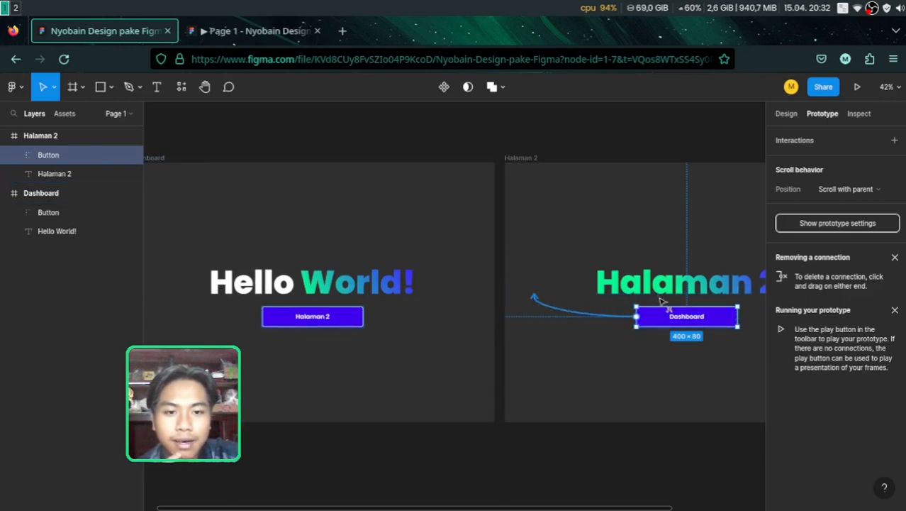
left_click_drag(636, 316, 481, 312)
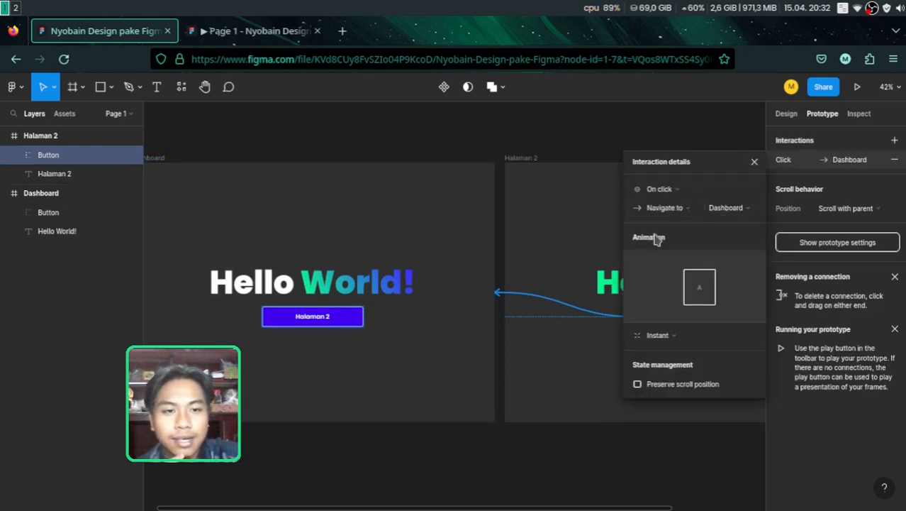
key("Escape")
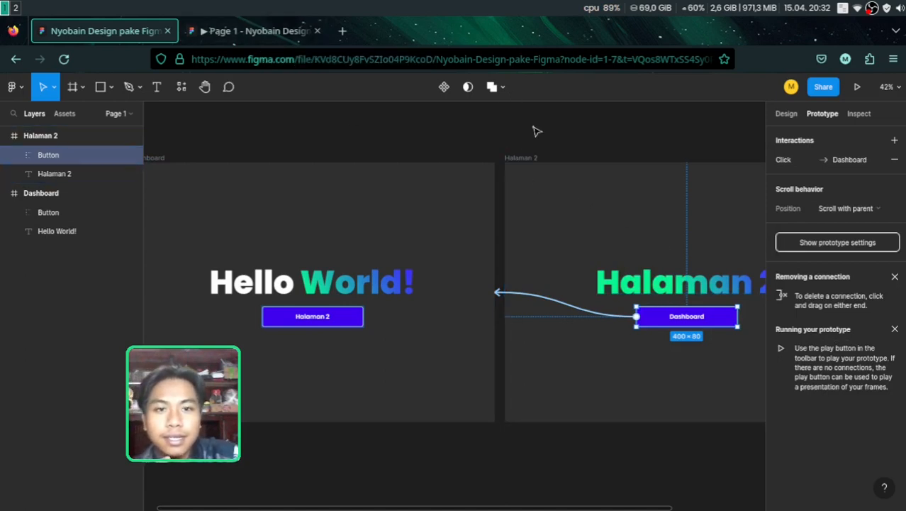
left_click(224, 134)
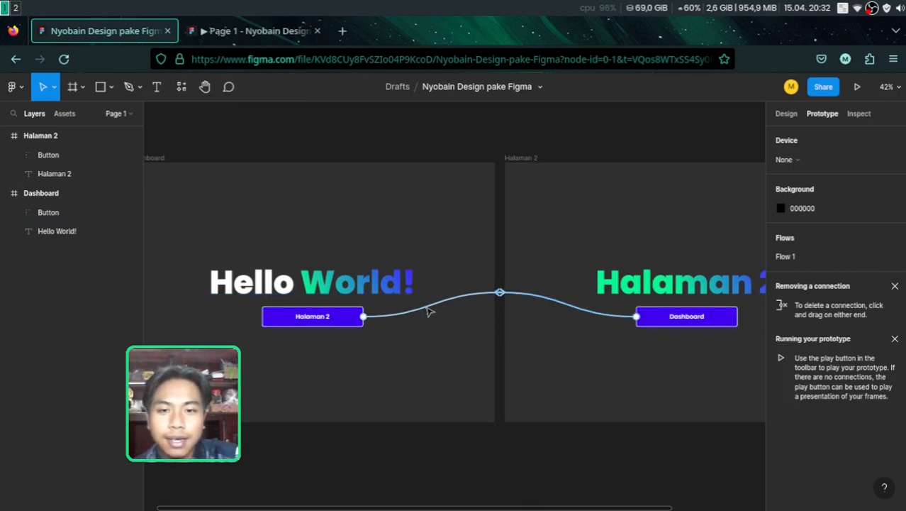
- Start the Flow 1 prototype preview from the Dashboard frame and check its loading in the preview tab
scroll(633, 409, "down", 3)
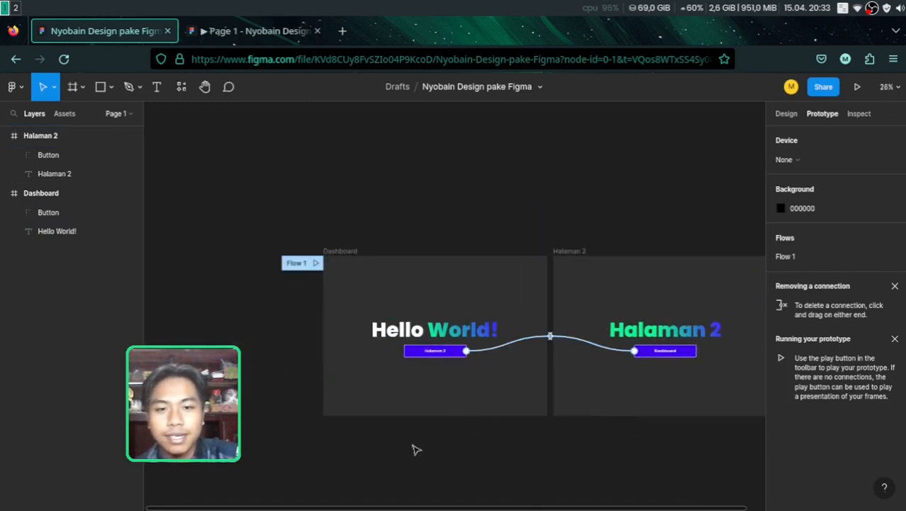
left_click(316, 265)
left_click(317, 265)
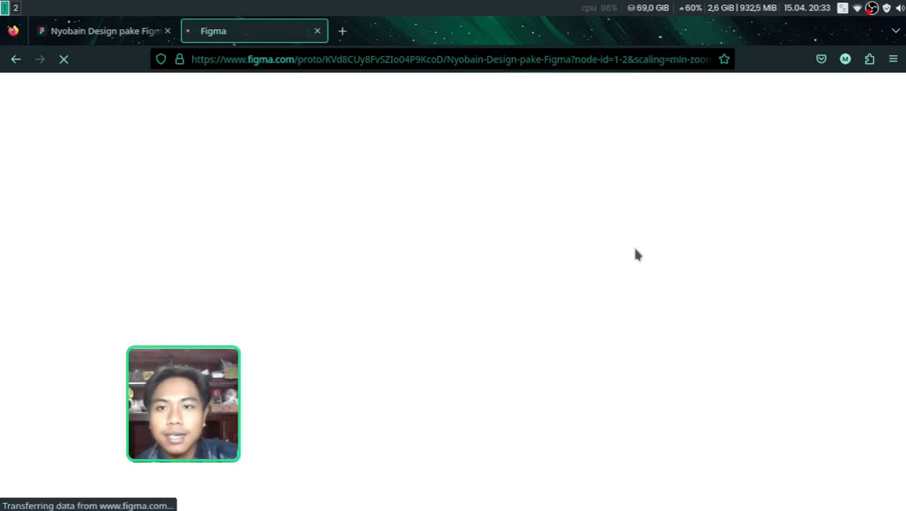
left_click(87, 33)
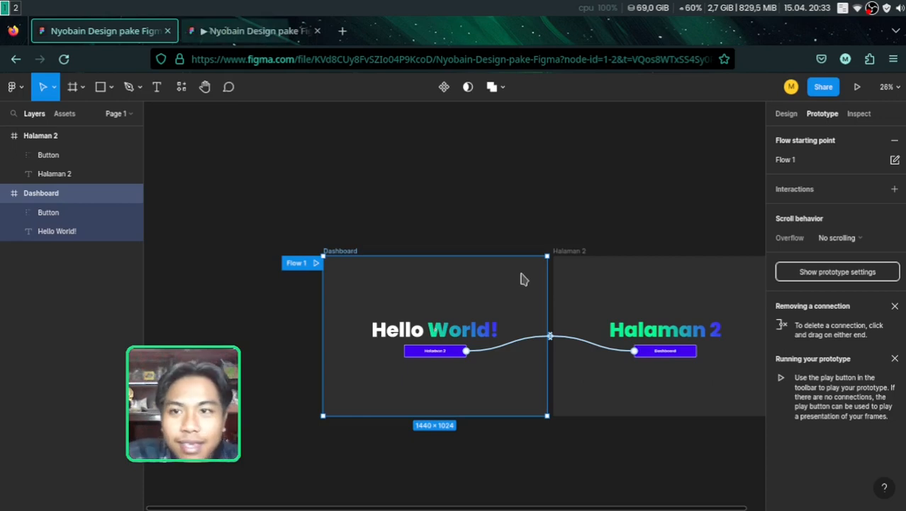
left_click(255, 31)
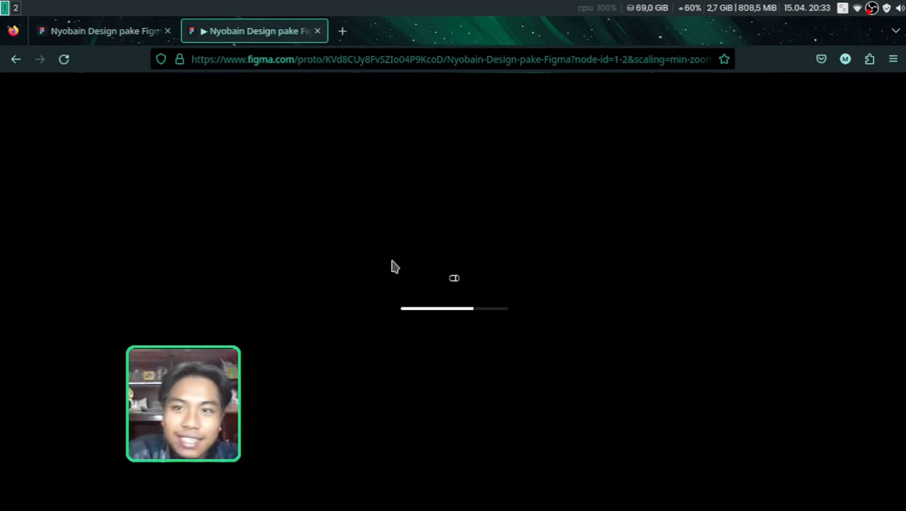
- Return to the design file and inspect the properties of the "Halaman 2" heading on the Halaman 2 frame
left_click(90, 35)
scroll(489, 239, "down", 3)
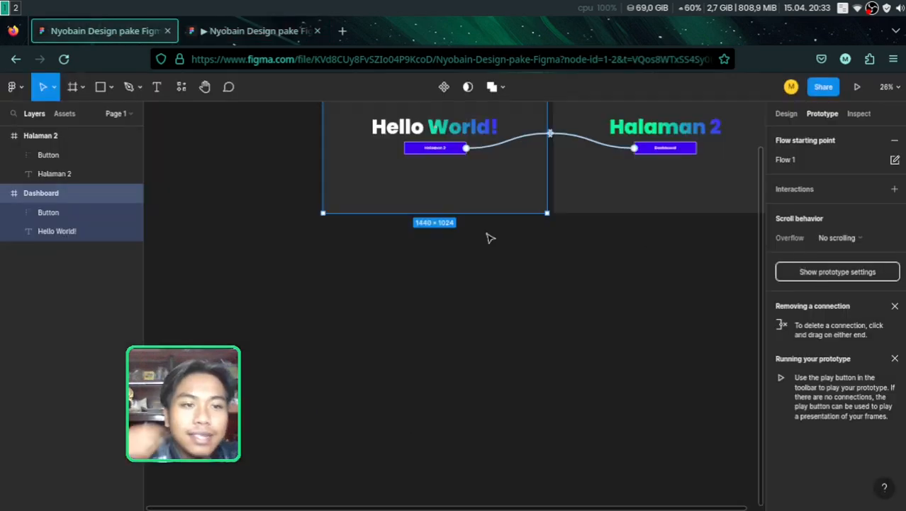
scroll(519, 345, "up", 4)
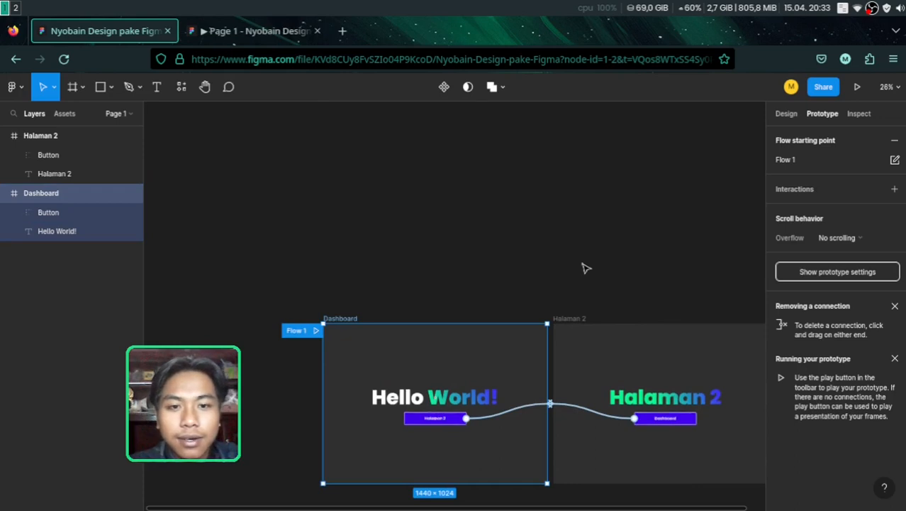
scroll(709, 373, "down", 1)
scroll(750, 370, "up", 5, "ctrl")
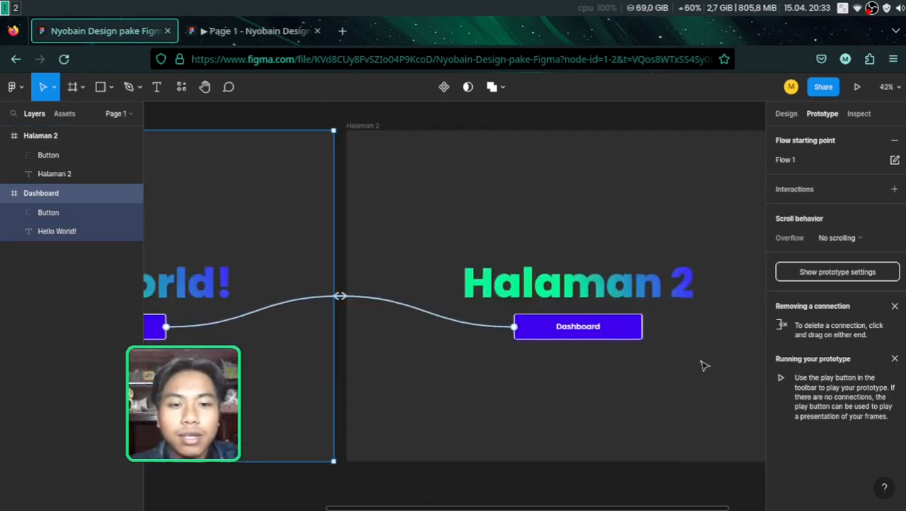
scroll(562, 303, "right", 2)
scroll(562, 303, "right", 2)
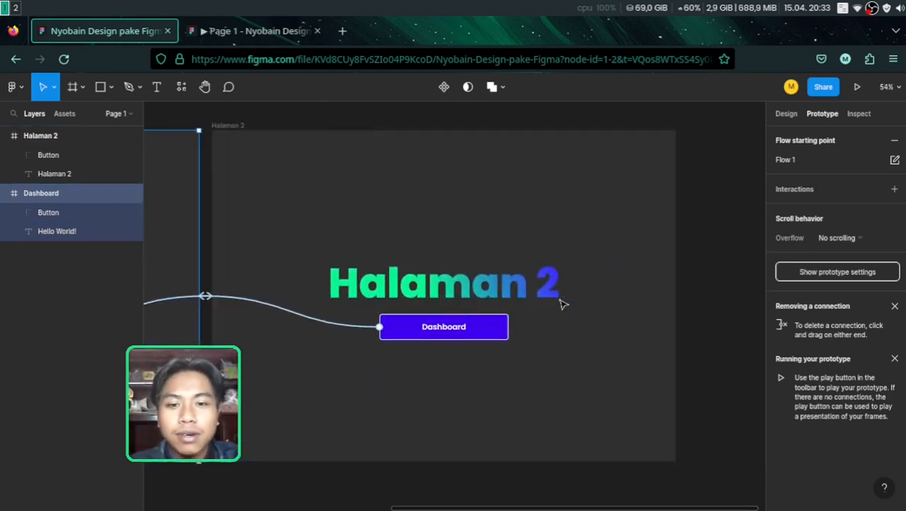
left_click(717, 253)
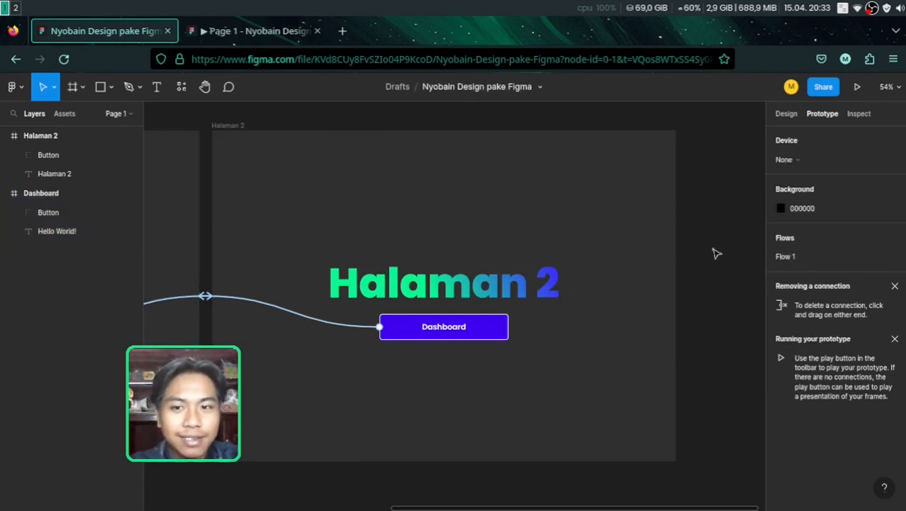
left_click(484, 285)
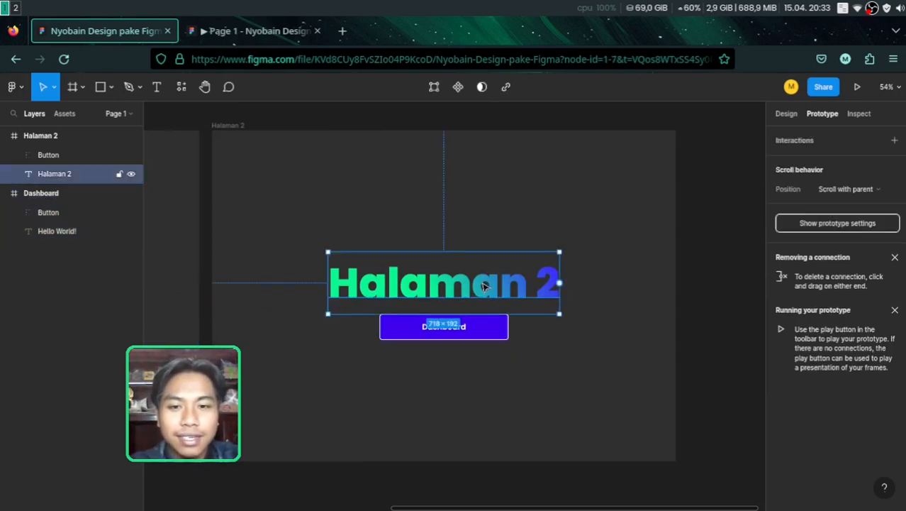
left_click(858, 115)
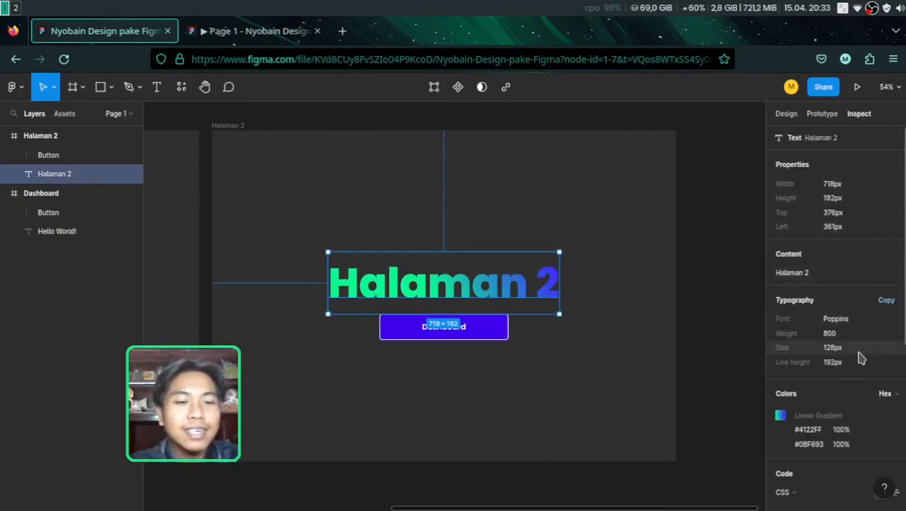
- Examine the inspected typography, colours and CSS code of the "Halaman 2" heading, highlighting the background gradient declarations
scroll(835, 423, "down", 3)
scroll(824, 443, "down", 2)
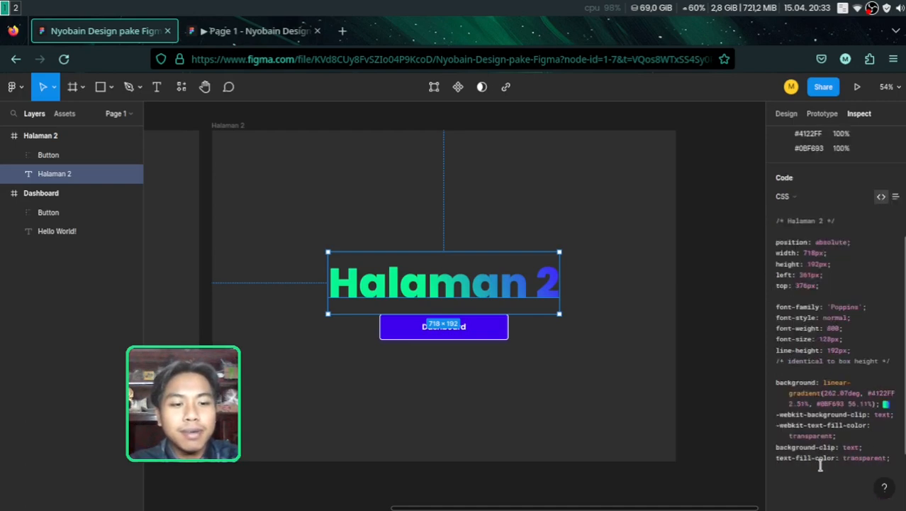
scroll(820, 365, "up", 1)
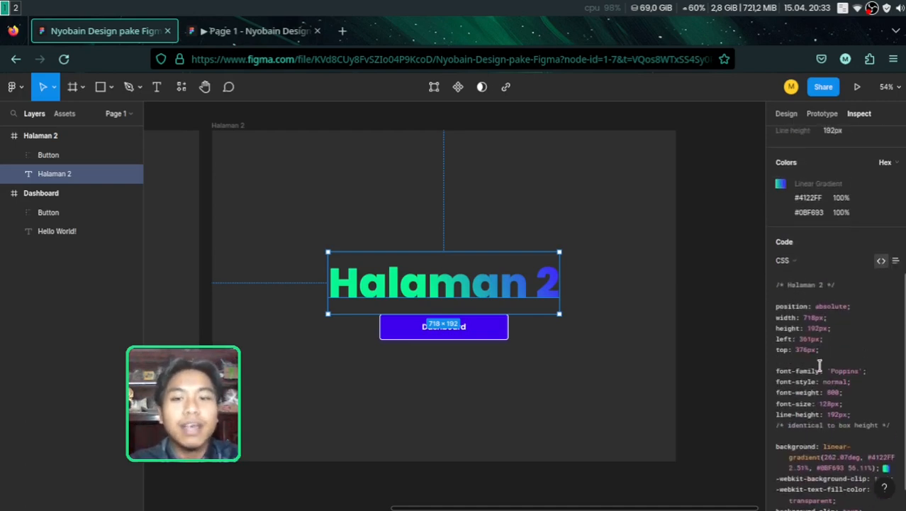
scroll(820, 365, "down", 1)
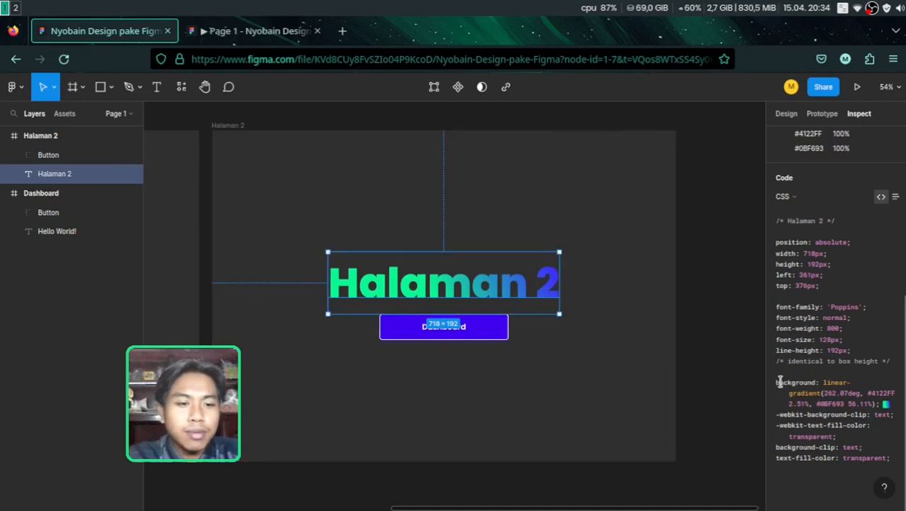
left_click_drag(778, 375, 865, 471)
scroll(840, 389, "up", 5)
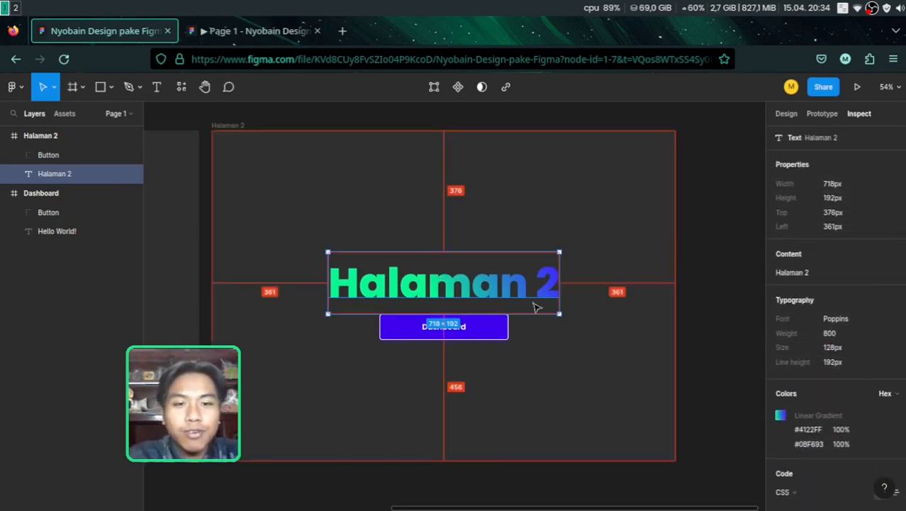
scroll(831, 341, "down", 6)
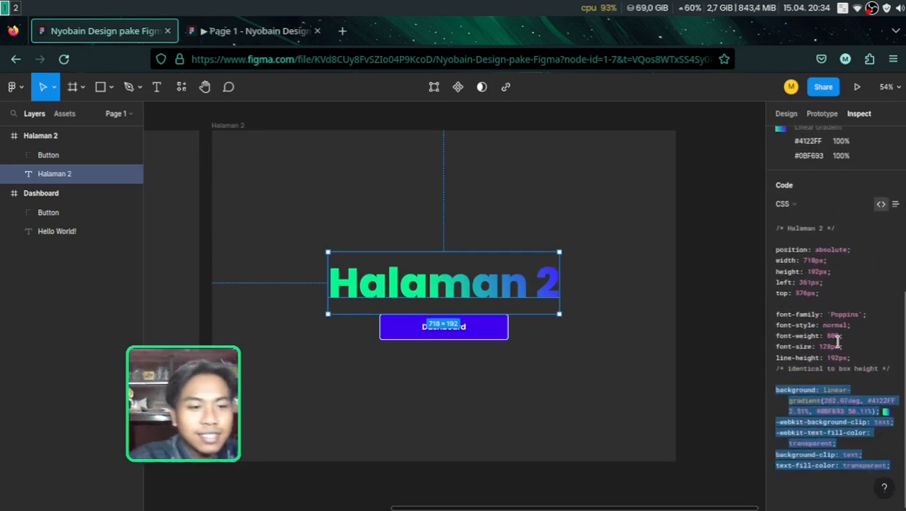
scroll(833, 365, "up", 6)
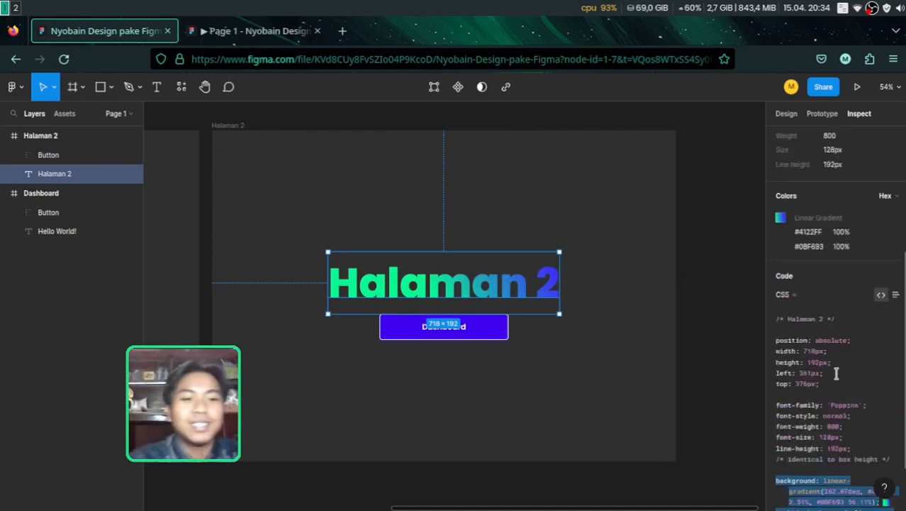
- Switch to the prototype preview and test navigating to Halaman 2 and back to the Dashboard with the page buttons
left_click(821, 116)
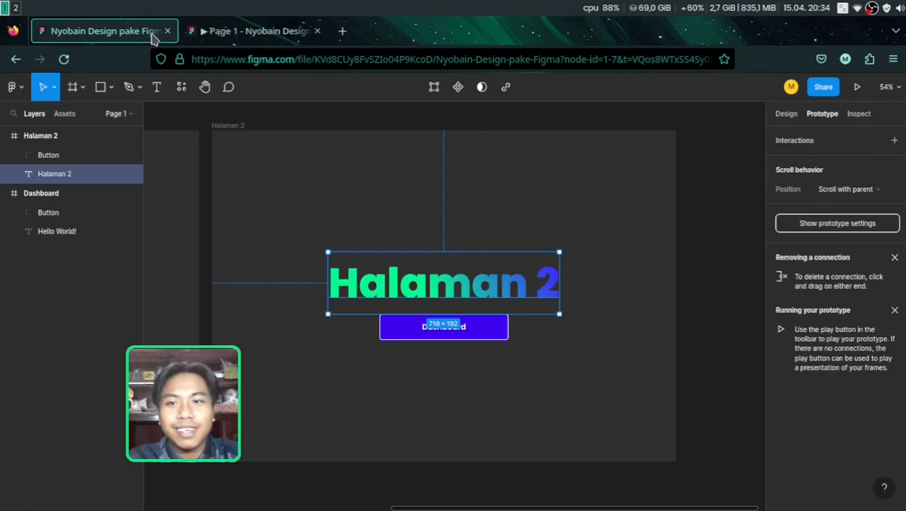
left_click(255, 33)
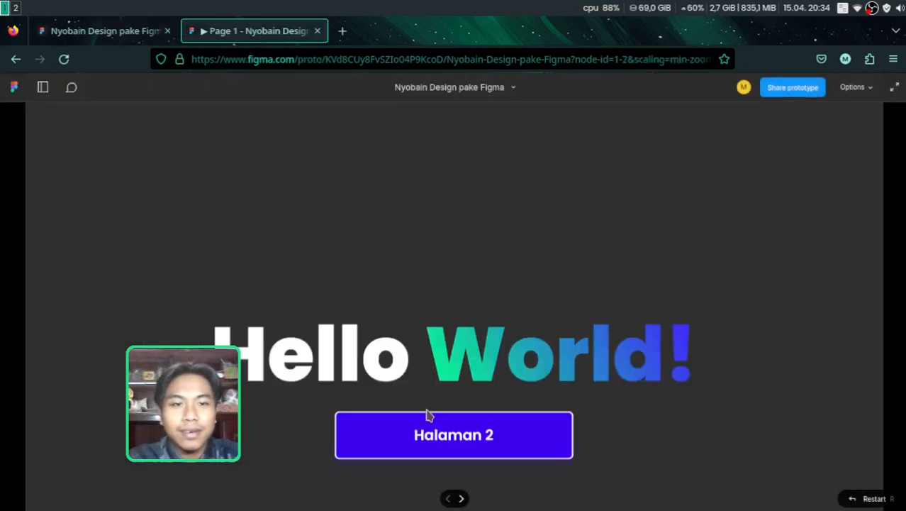
left_click(485, 412)
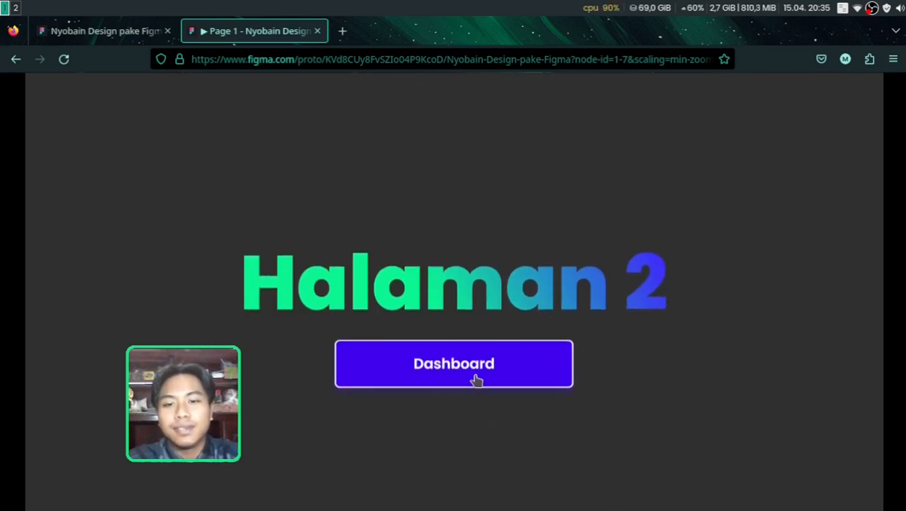
left_click(476, 381)
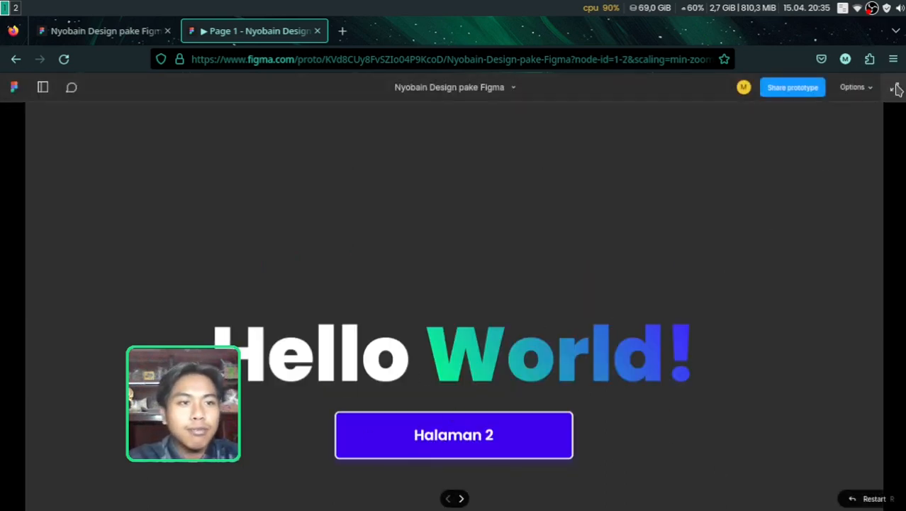
- View the prototype in full screen, test both page buttons there, and exit full screen
left_click(893, 86)
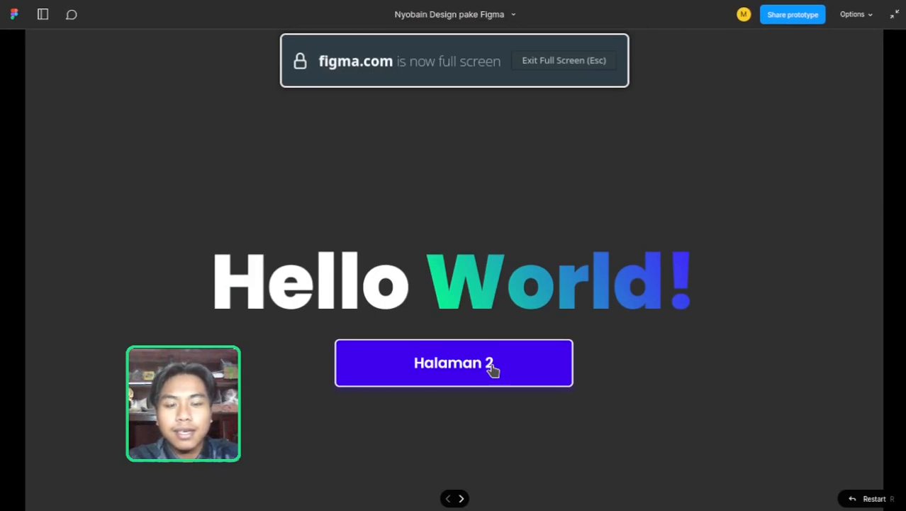
left_click(492, 370)
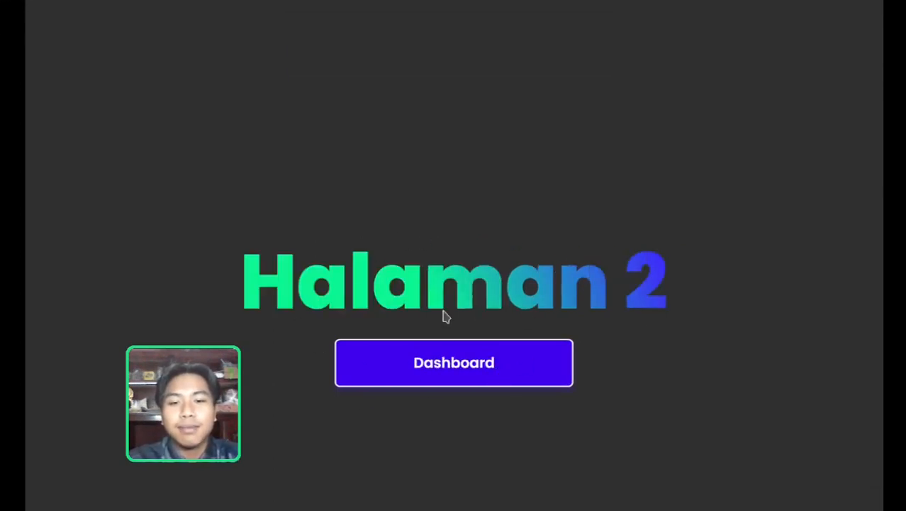
left_click(462, 376)
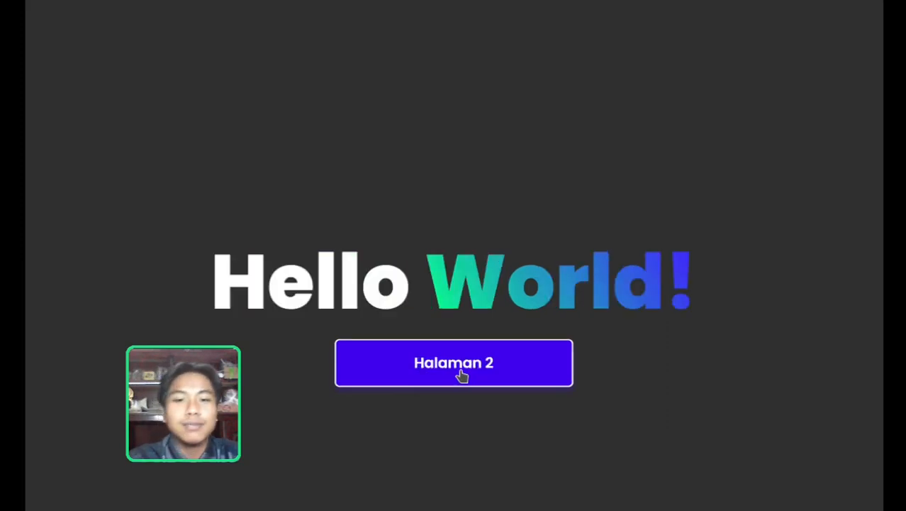
key("Escape")
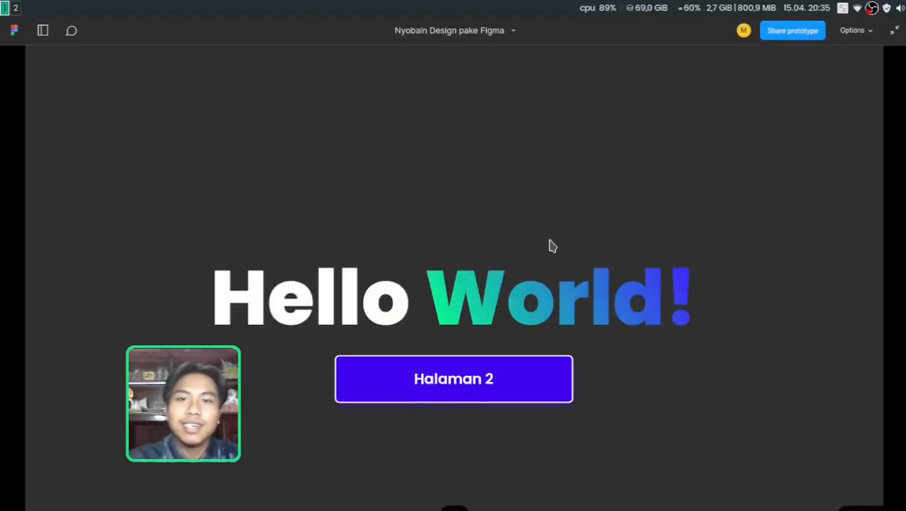
- Return to the design file and deselect the heading to view the prototype connections between both frames
left_click(105, 31)
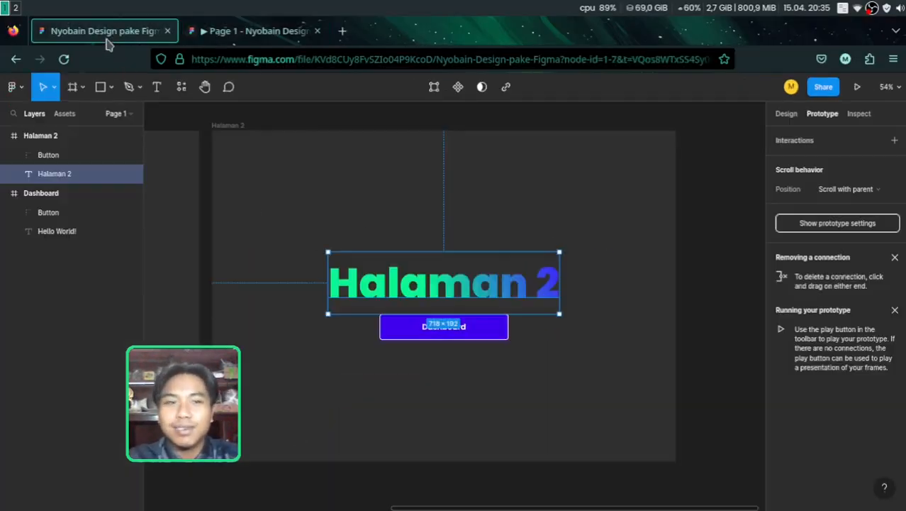
scroll(308, 379, "left", 5)
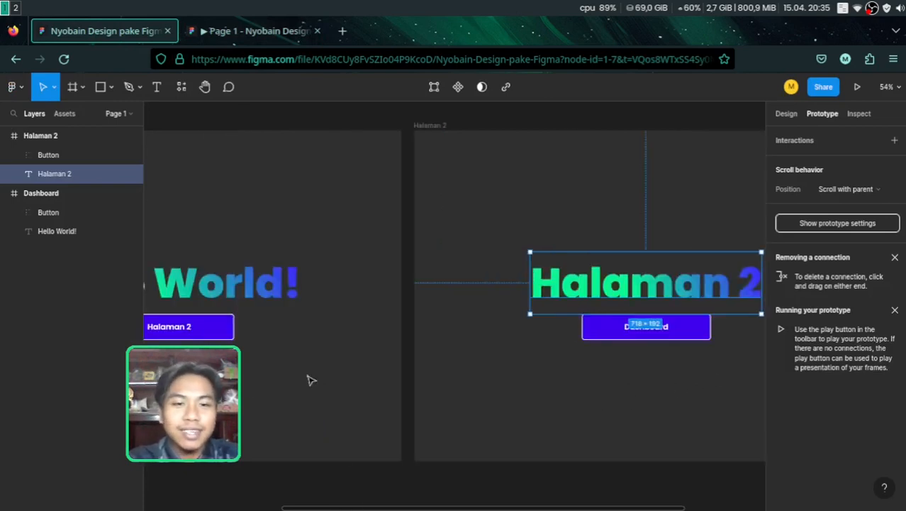
scroll(575, 381, "down", 3)
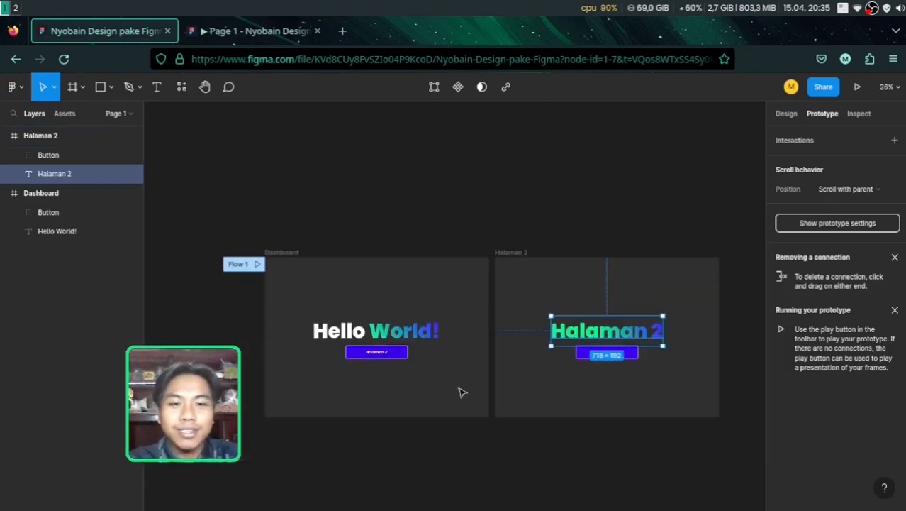
left_click(510, 318)
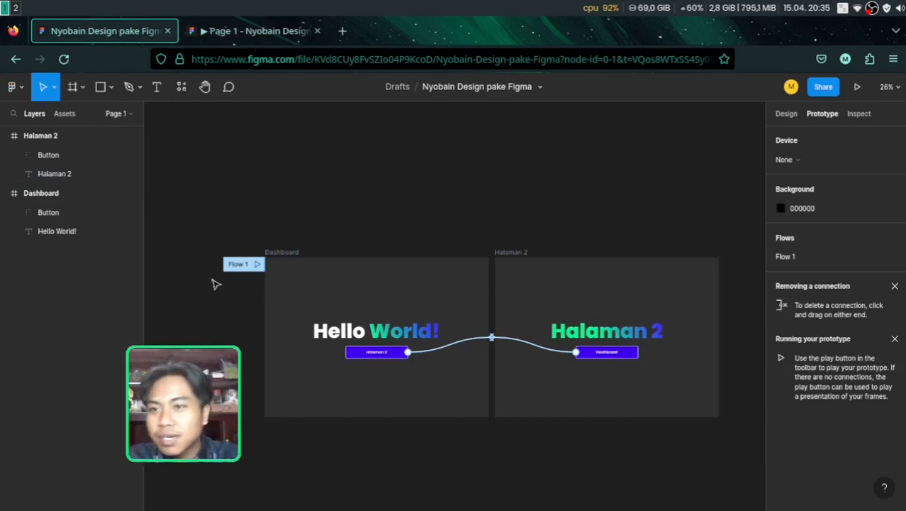
- Try the Pen tool by drawing an open path in the empty canvas area above the frames
left_click(139, 88)
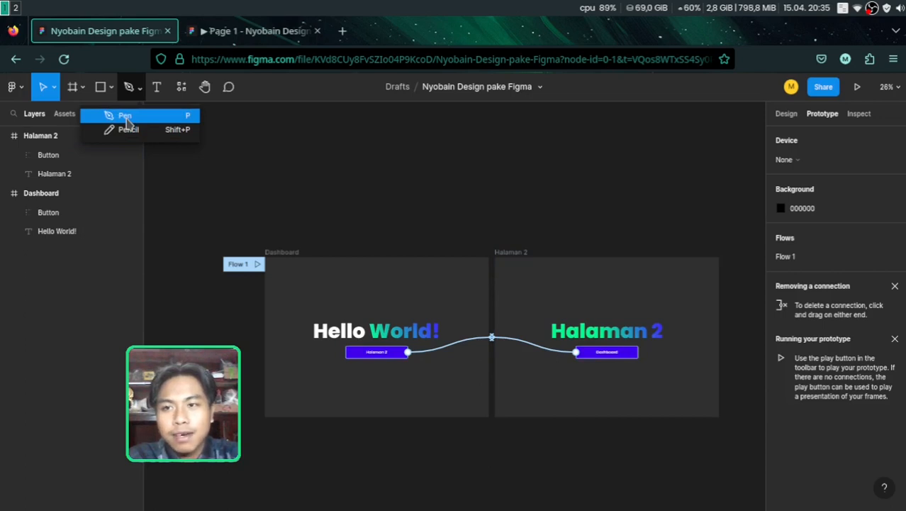
key("p")
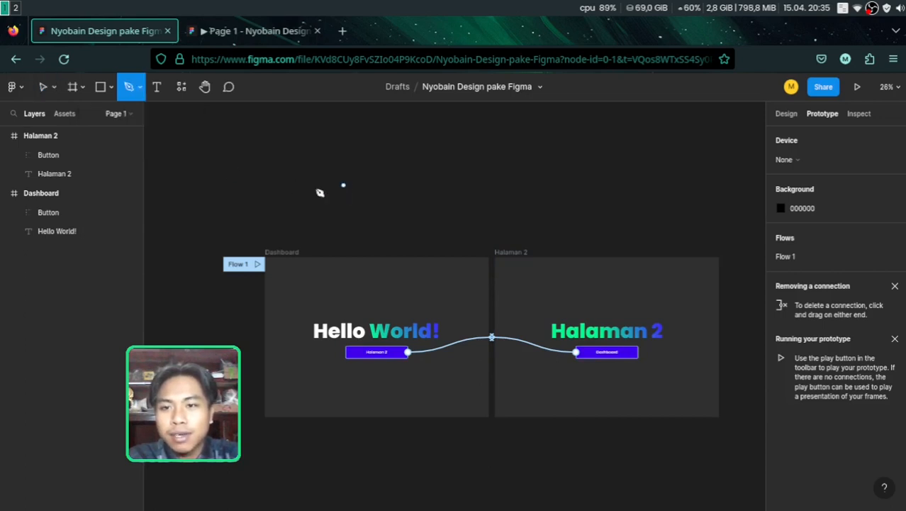
left_click(283, 192)
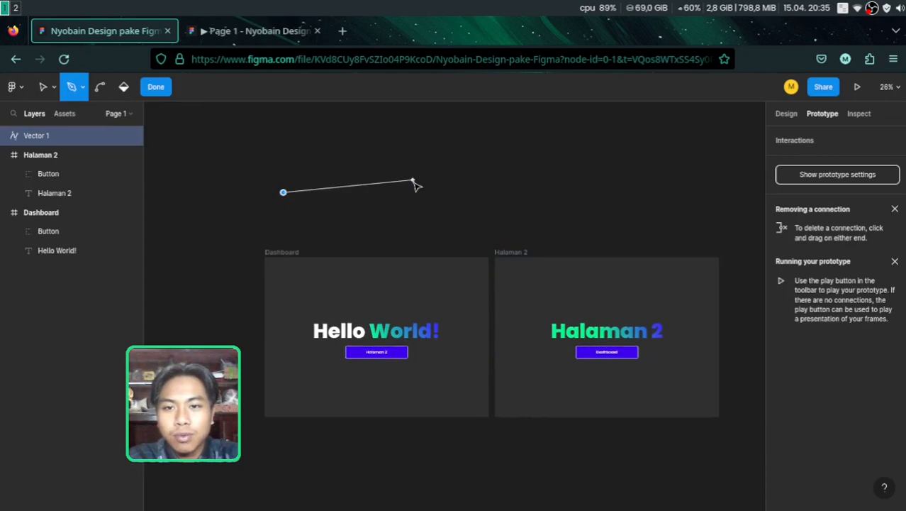
left_click_drag(415, 184, 480, 219)
left_click(477, 156)
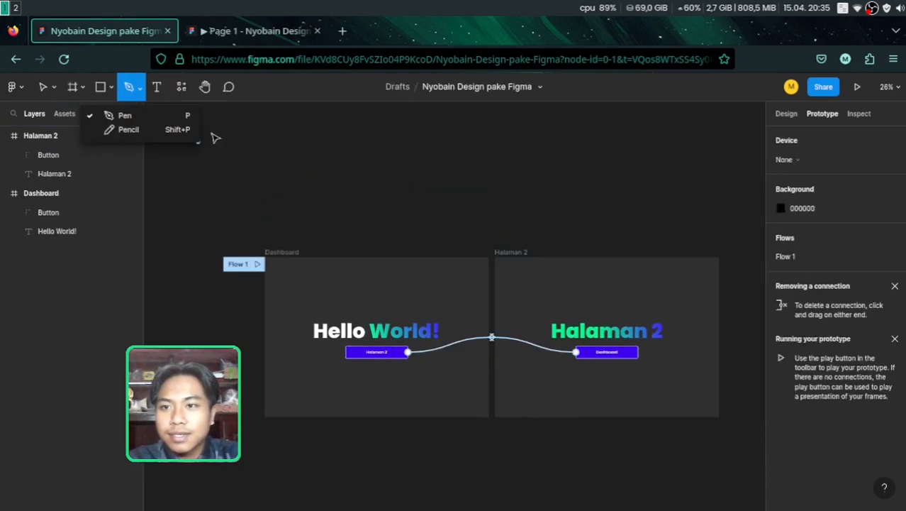
- Draw a closed curved shape above the frames with the Pen tool, finish editing it, and delete the vector
left_click_drag(344, 162, 543, 199)
left_click_drag(505, 133, 371, 195)
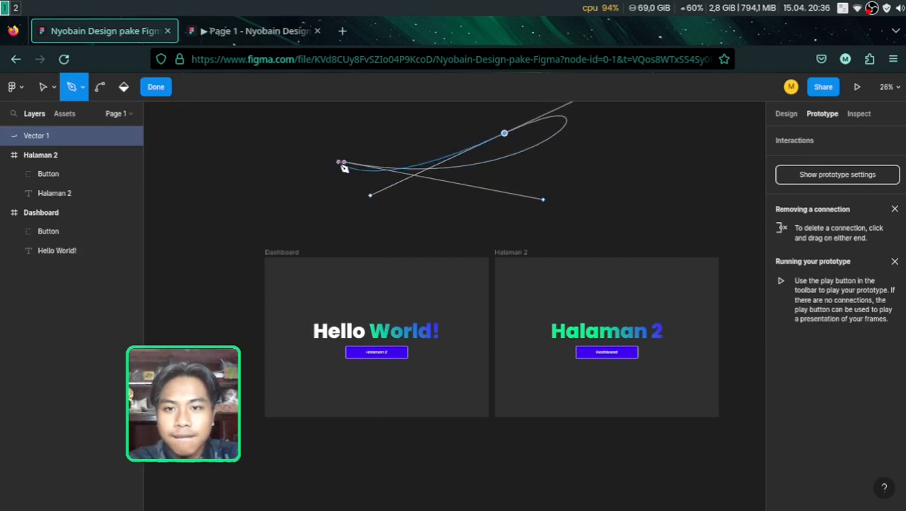
left_click_drag(344, 162, 289, 183)
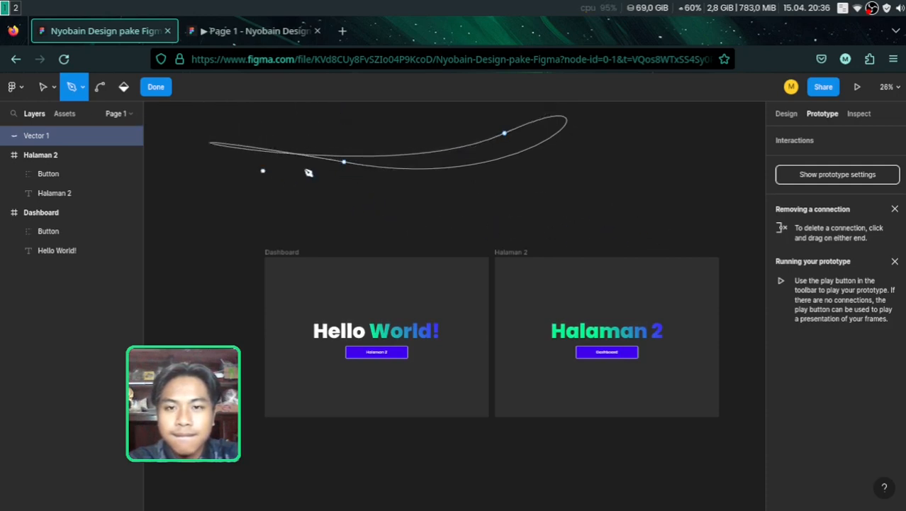
left_click(157, 87)
key("Delete")
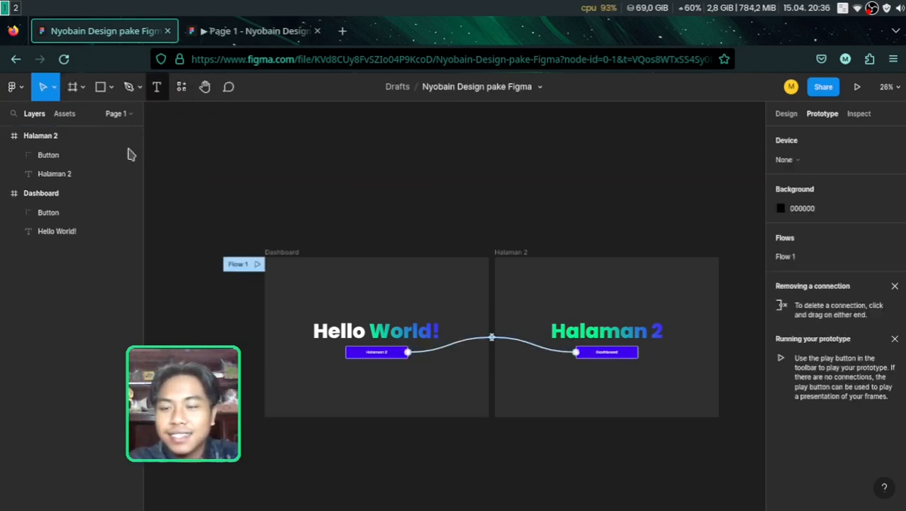
- Browse the available community plugins, run the recently used Iconify plugin, and search its icons for "javascript"
left_click(182, 87)
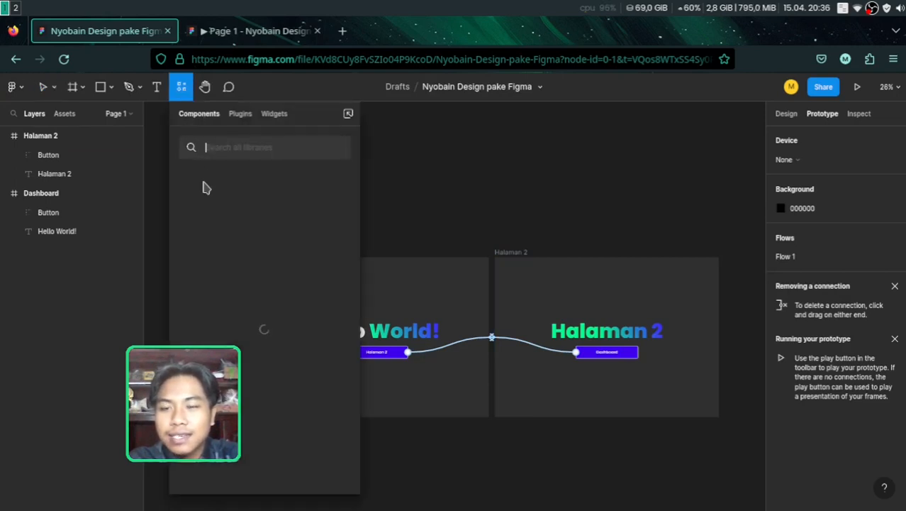
left_click(241, 114)
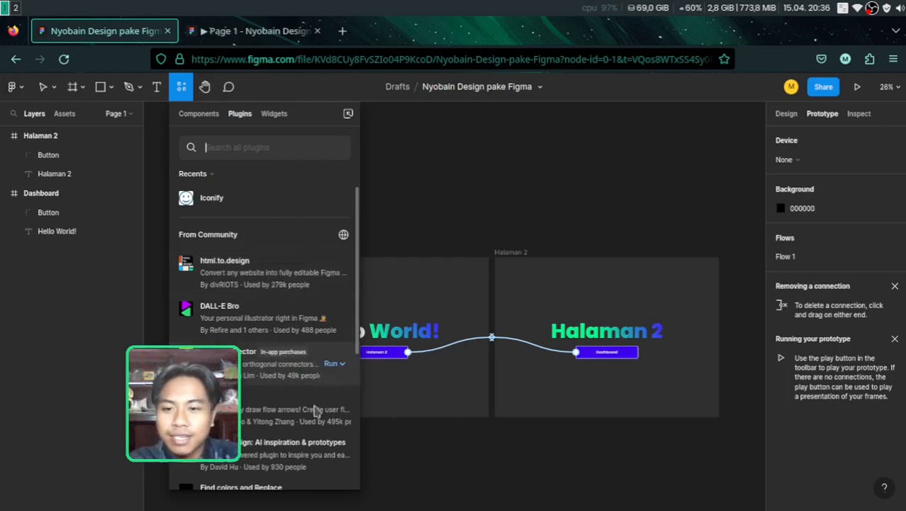
scroll(274, 440, "down", 2)
scroll(274, 437, "down", 2)
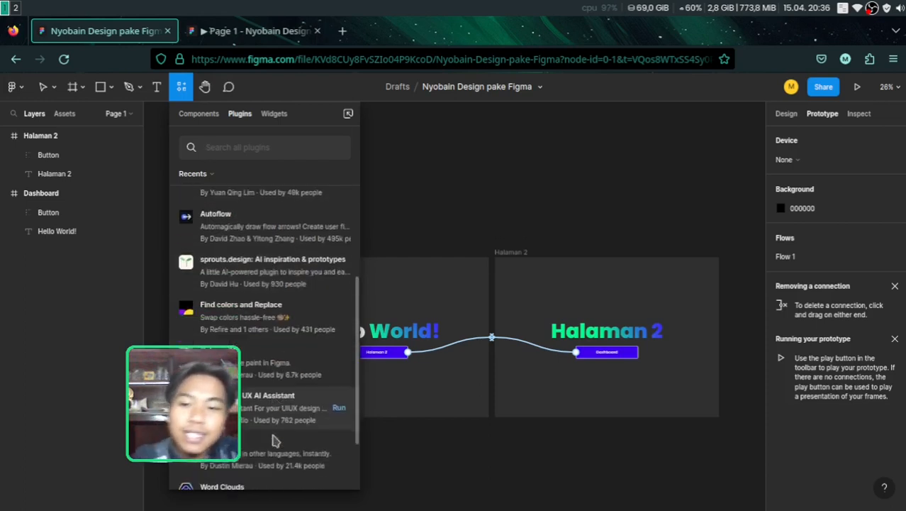
scroll(273, 438, "up", 5)
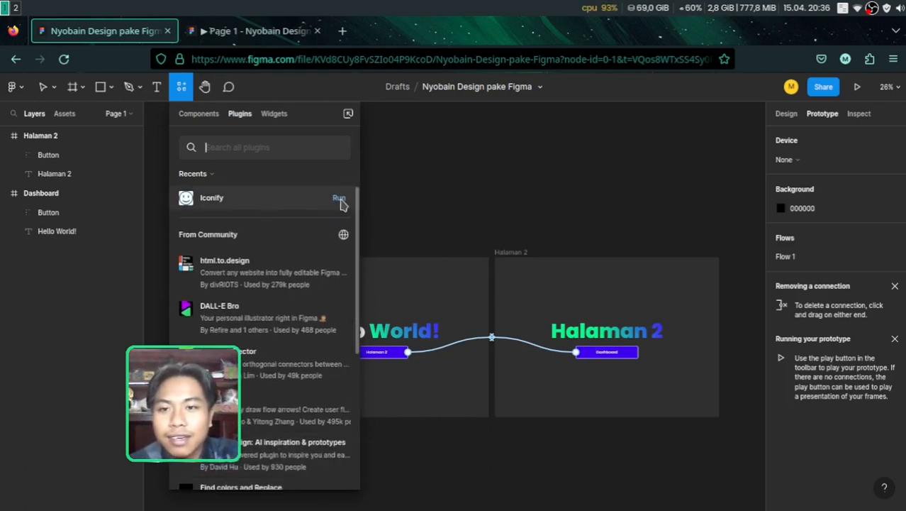
key("Escape")
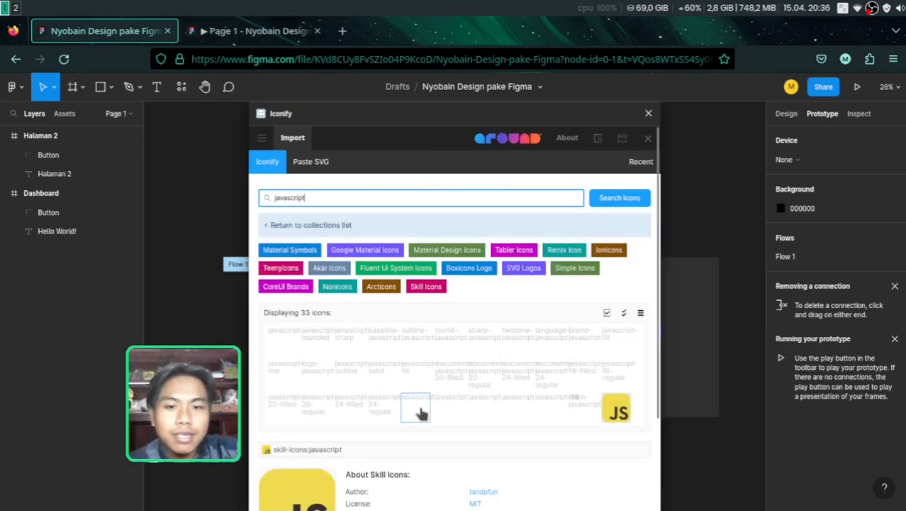
- Review the javascript icon results in Iconify and import the skill-icons:javascript icon into the design
scroll(494, 419, "down", 2)
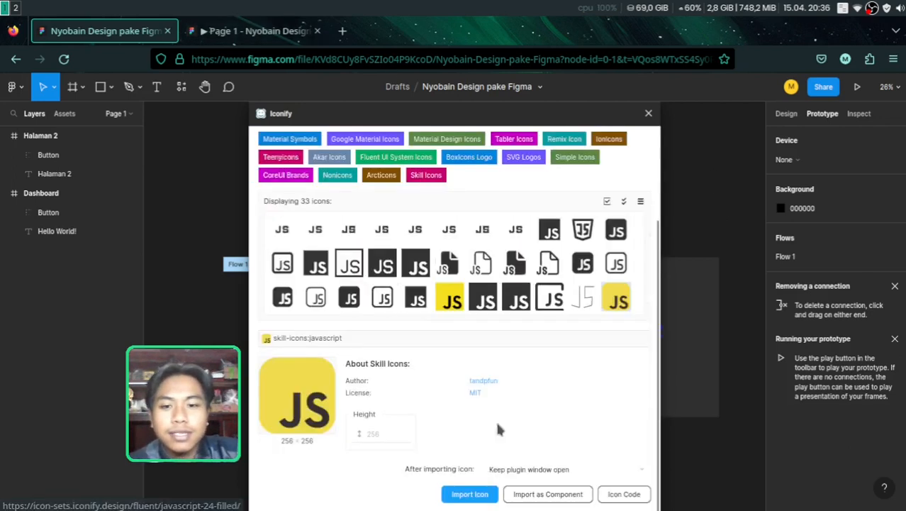
scroll(495, 419, "up", 2)
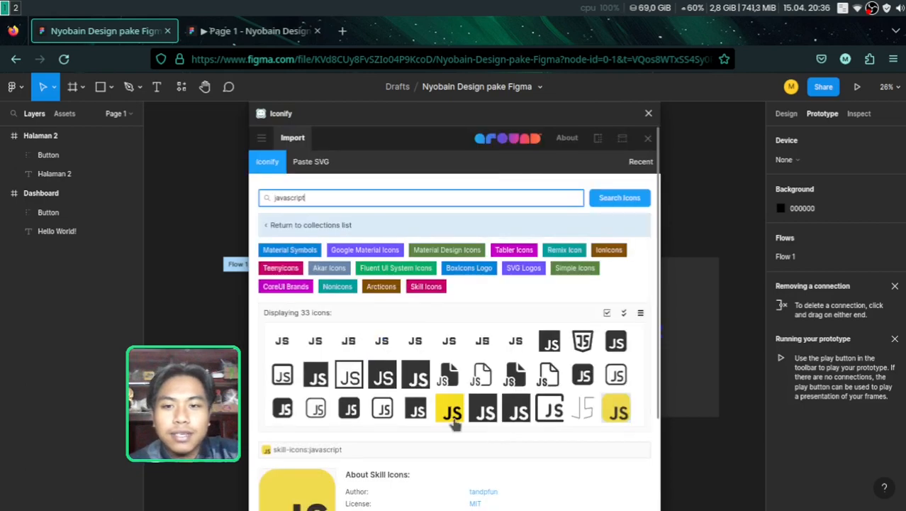
scroll(451, 414, "down", 2)
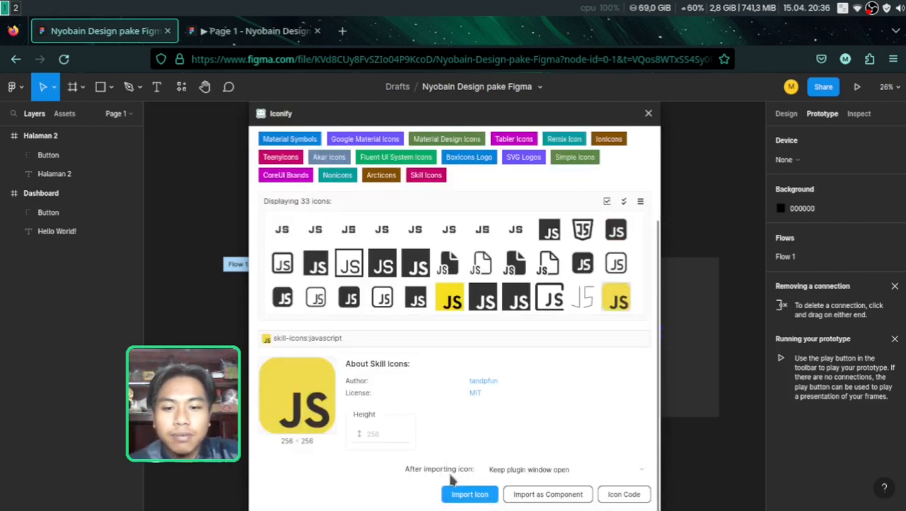
scroll(462, 385, "up", 2)
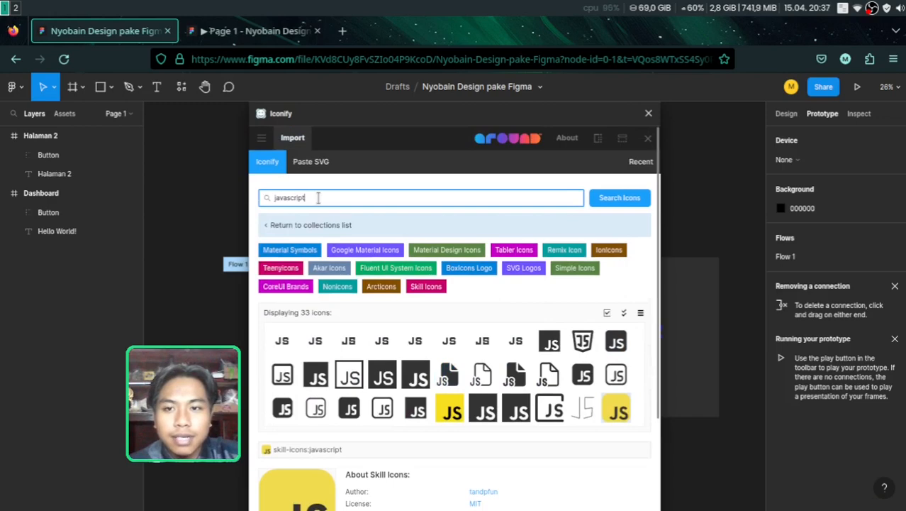
scroll(524, 322, "down", 2)
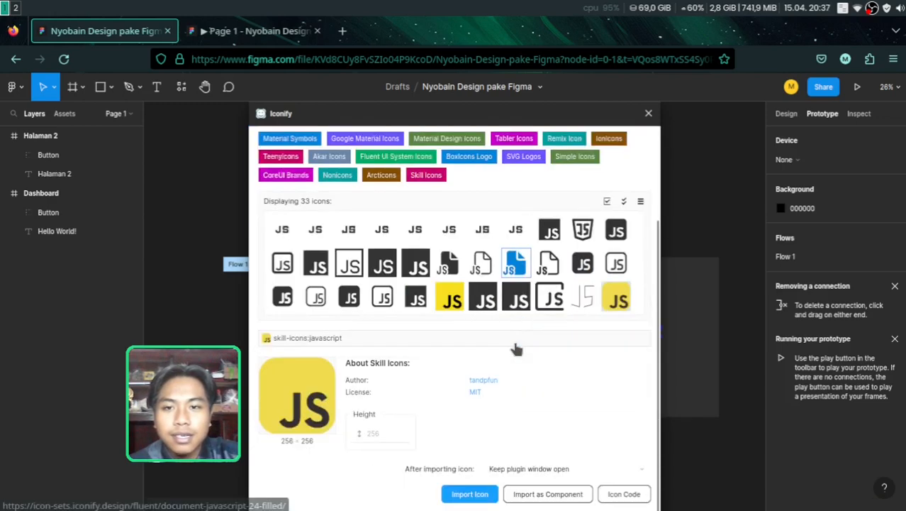
left_click(468, 495)
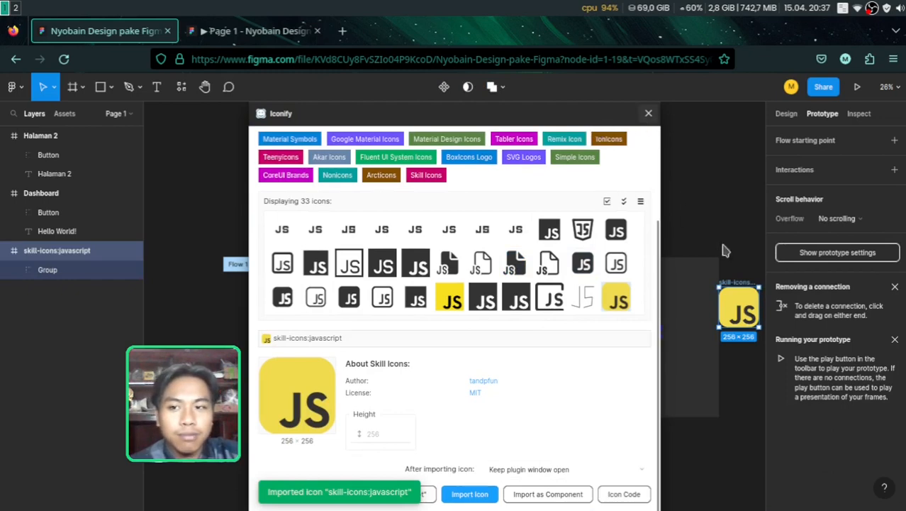
- Close Iconify, move the imported JavaScript icon onto the Halaman 2 frame, and delete it
left_click(648, 114)
left_click_drag(702, 322, 597, 283)
left_click(678, 222)
key("Delete")
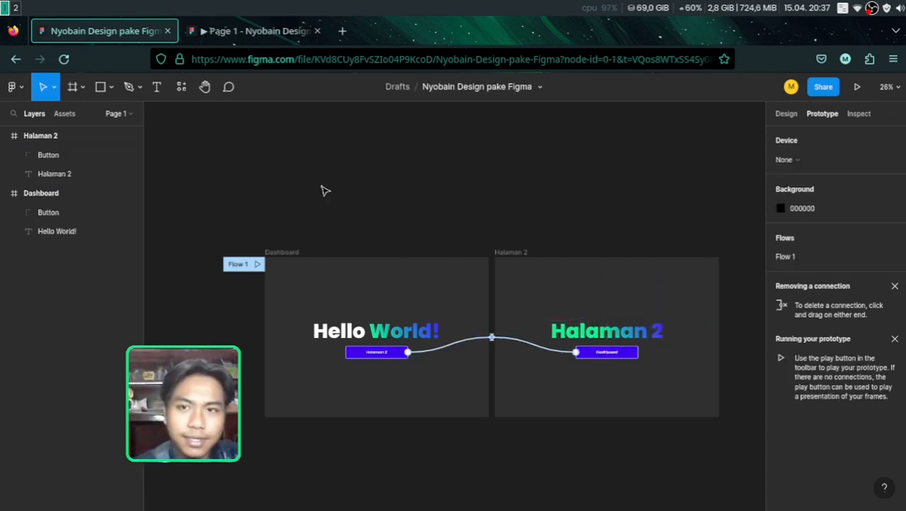